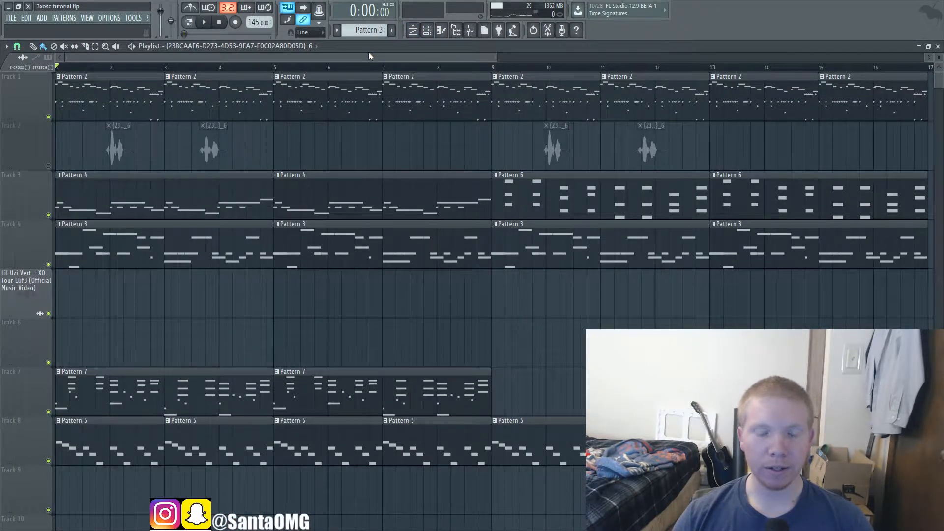
Step: Play the song and examine the oscillator settings of the GhostBell, Brass, Pluck, Brass #2 and bass pluck 3x Osc channels
click(205, 22)
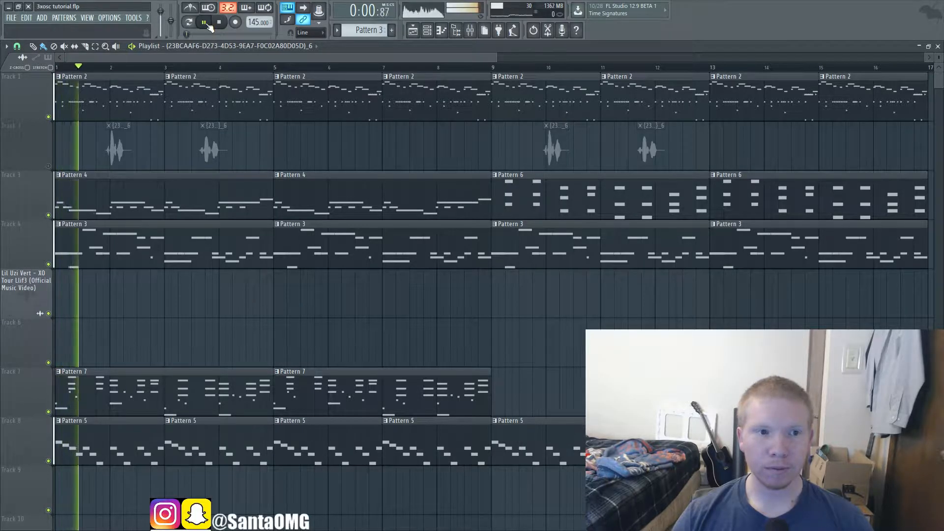
click(427, 30)
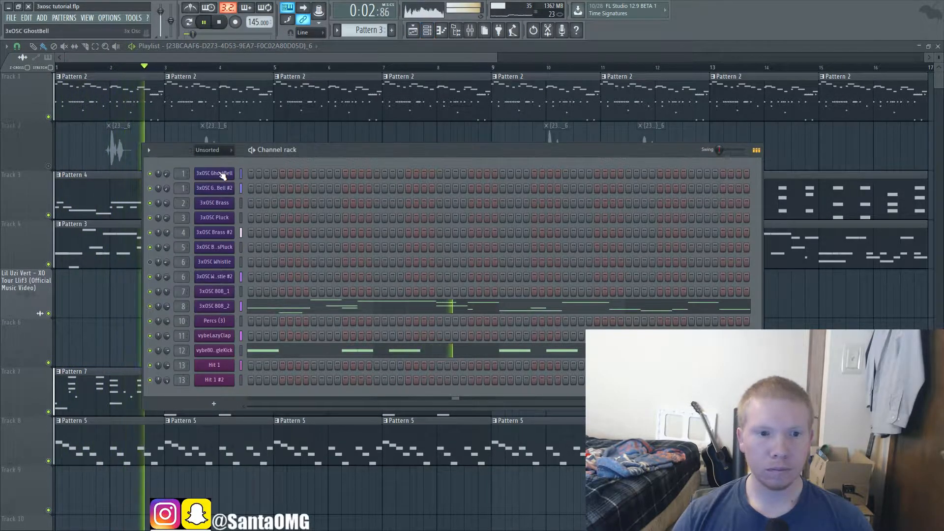
click(215, 174)
click(211, 204)
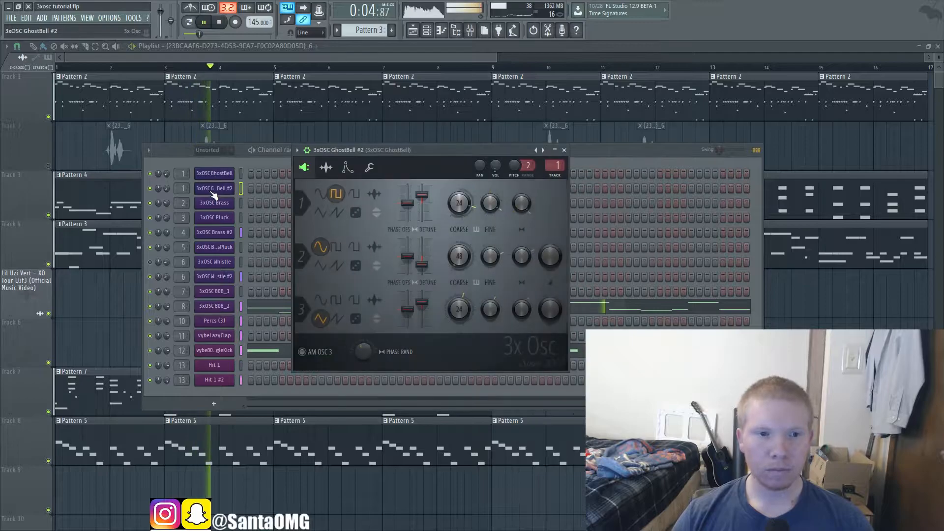
drag(310, 209, 385, 161)
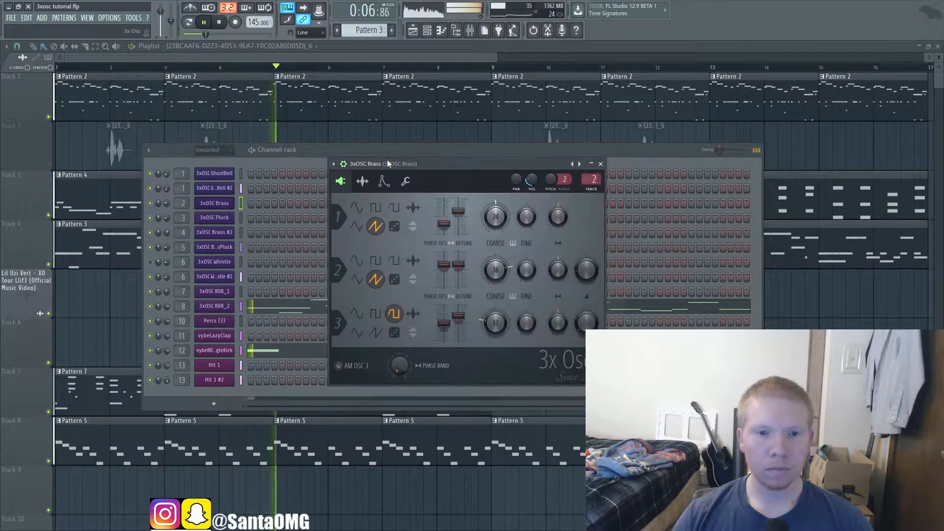
click(215, 217)
click(221, 232)
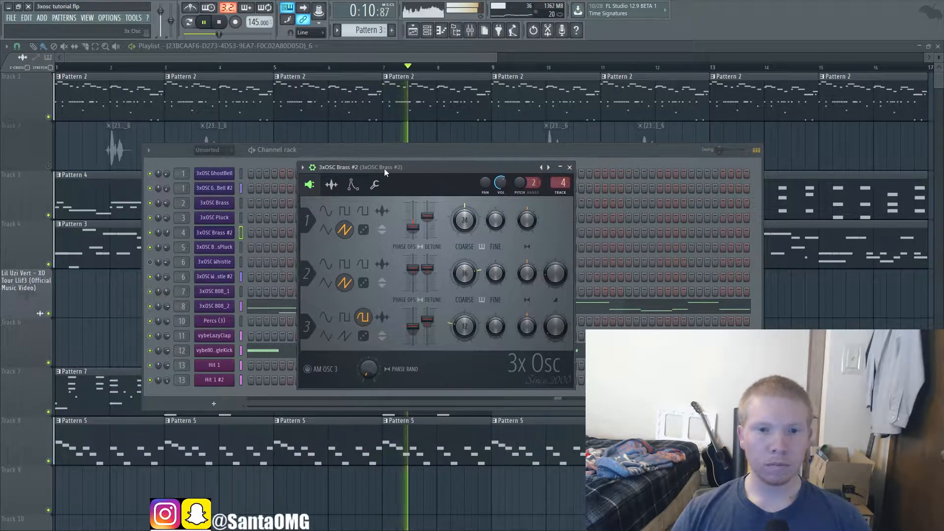
click(215, 247)
drag(326, 222, 403, 170)
Step: Examine the oscillator settings of the 3x Osc Whistle, Whistle #2, 808_1 and 808_2 channels during playback
click(223, 263)
drag(335, 236, 388, 168)
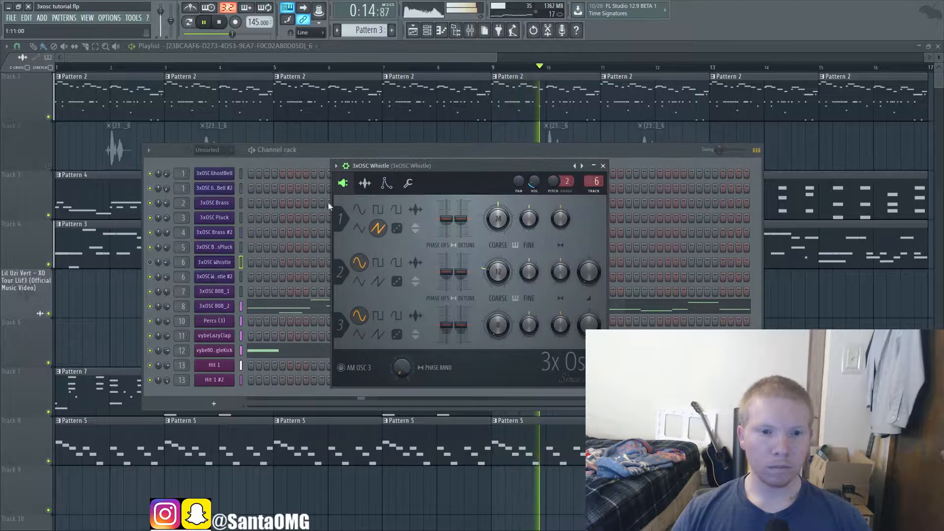
click(214, 276)
drag(321, 236, 382, 178)
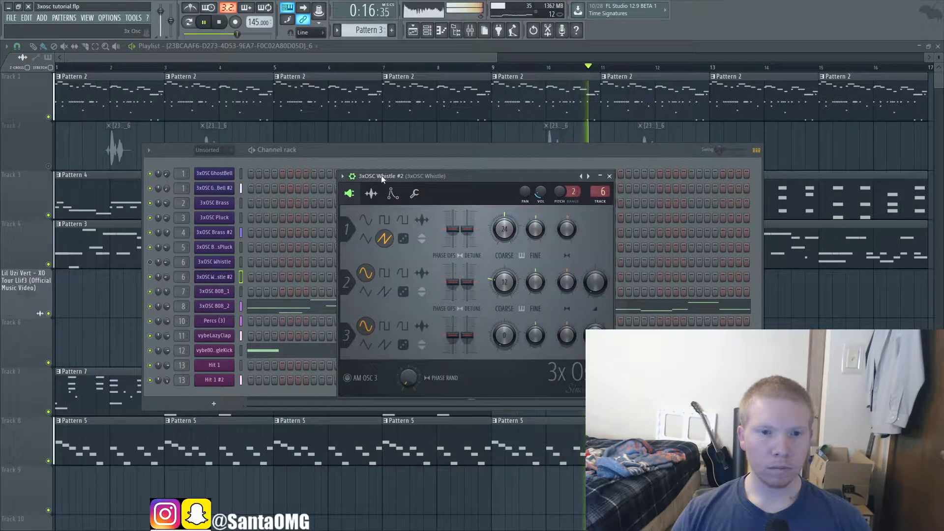
click(214, 292)
drag(338, 261, 389, 167)
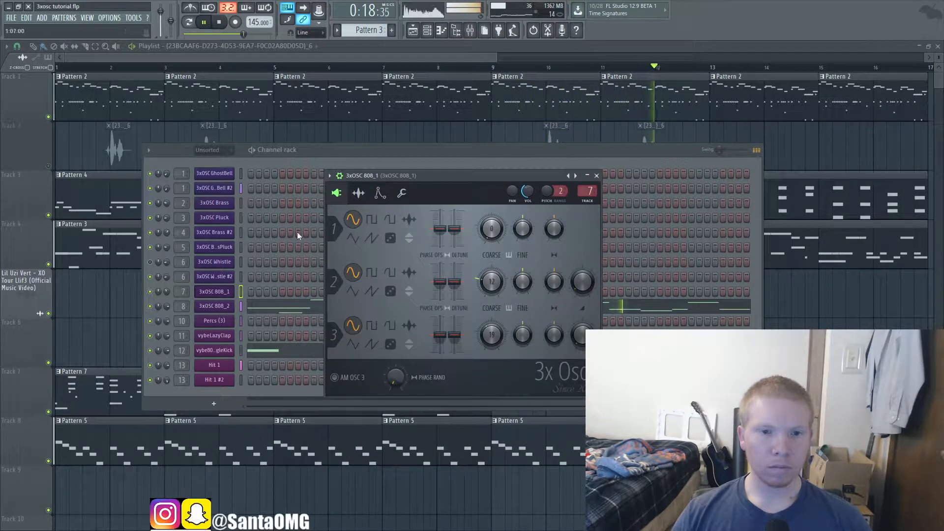
click(214, 306)
drag(317, 262, 376, 166)
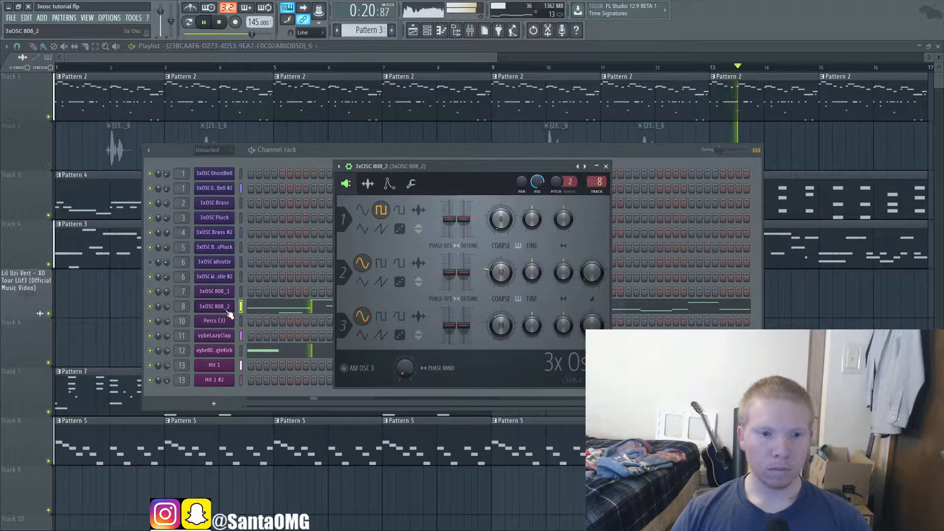
Step: Examine the 3xOSC 808_2 notes in the piano roll, stop playback and close the open windows
click(317, 162)
click(314, 299)
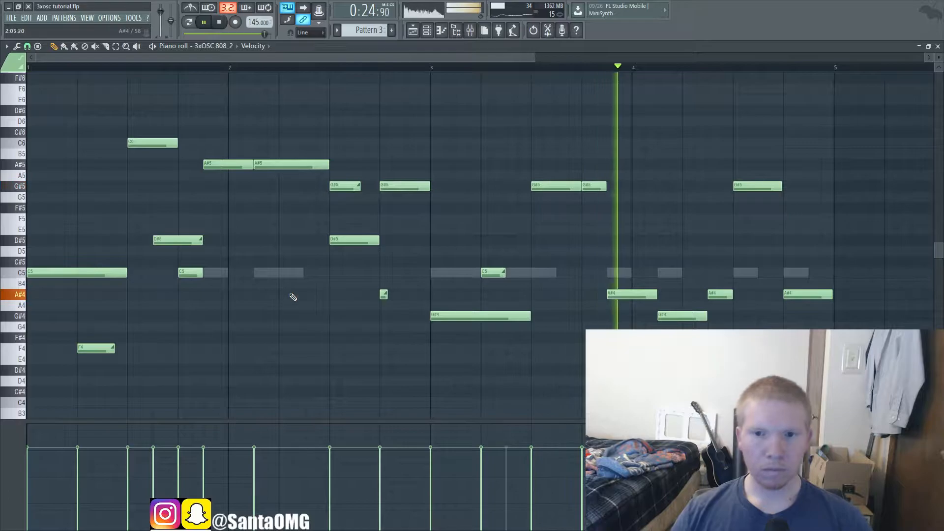
key(space)
key(Escape)
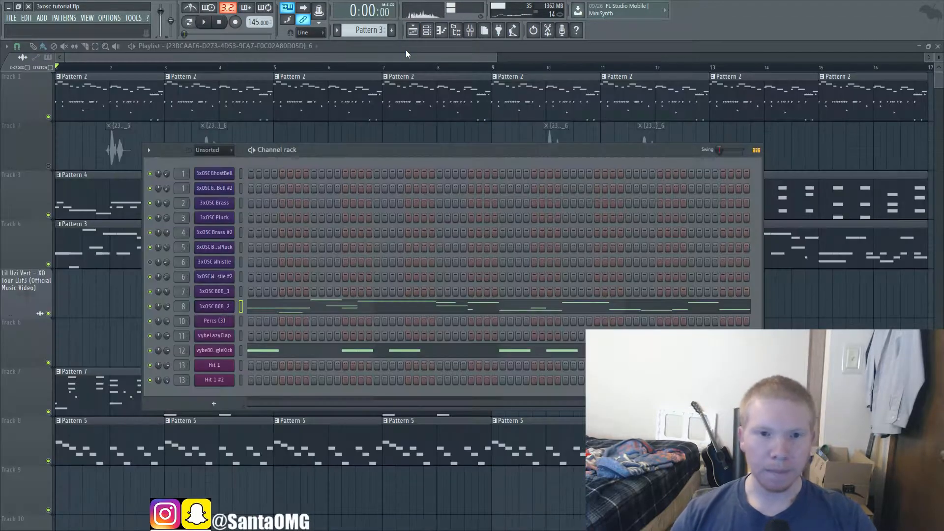
click(428, 32)
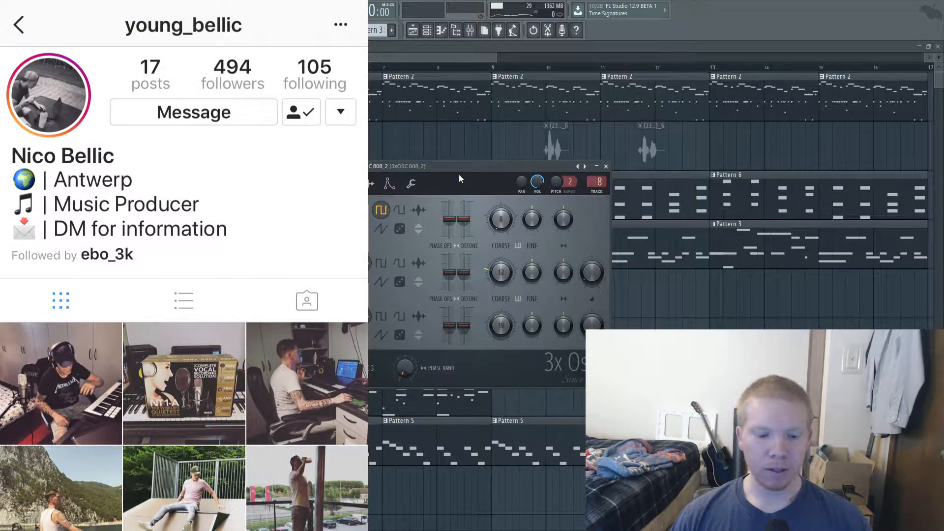
key(Escape)
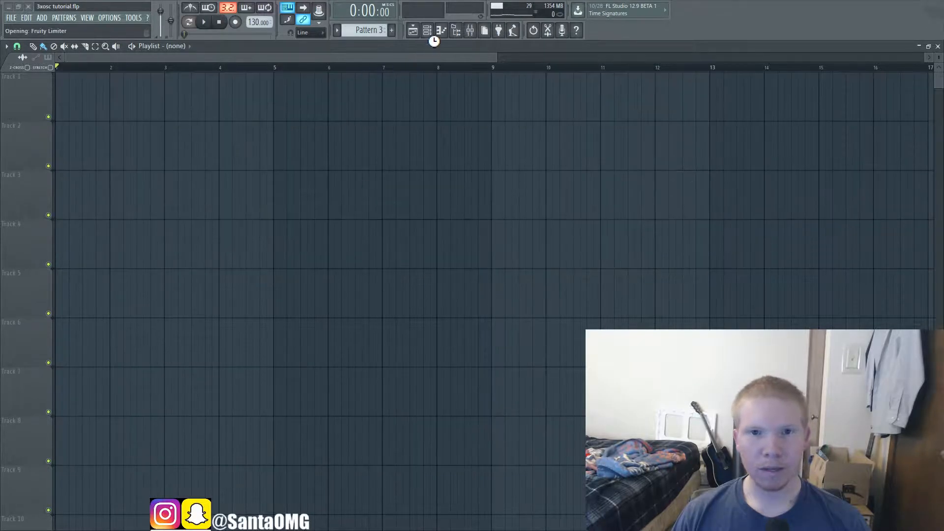
Step: Show the blank project's channel rack and replace the Kick channel with a 3x Osc instrument
click(431, 36)
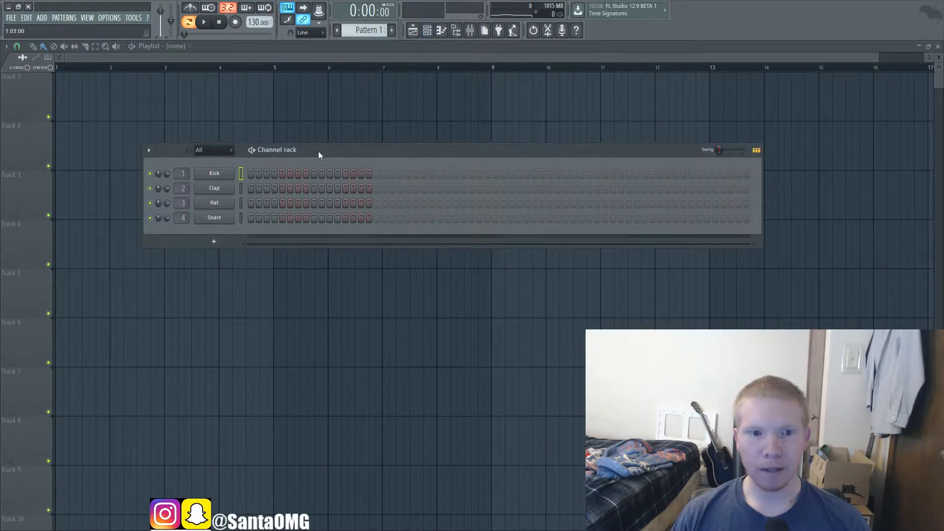
drag(318, 155, 397, 154)
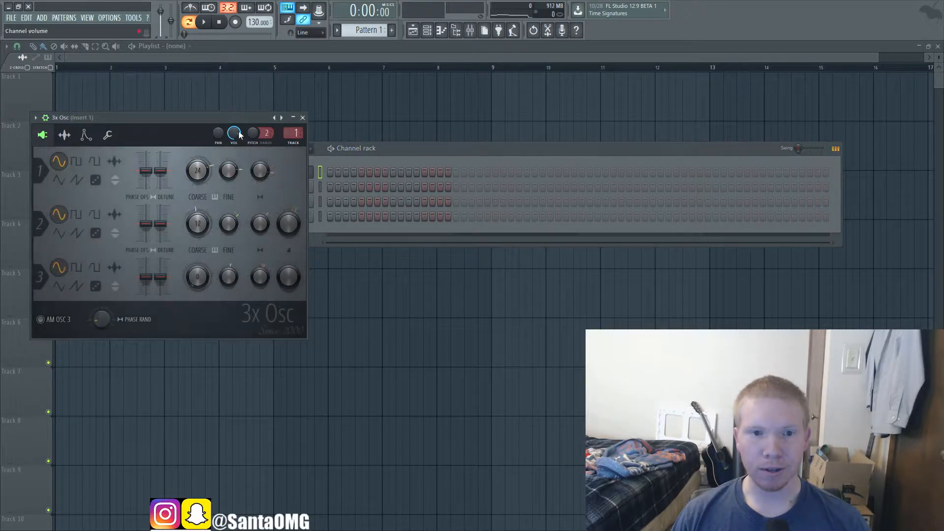
drag(209, 124, 552, 119)
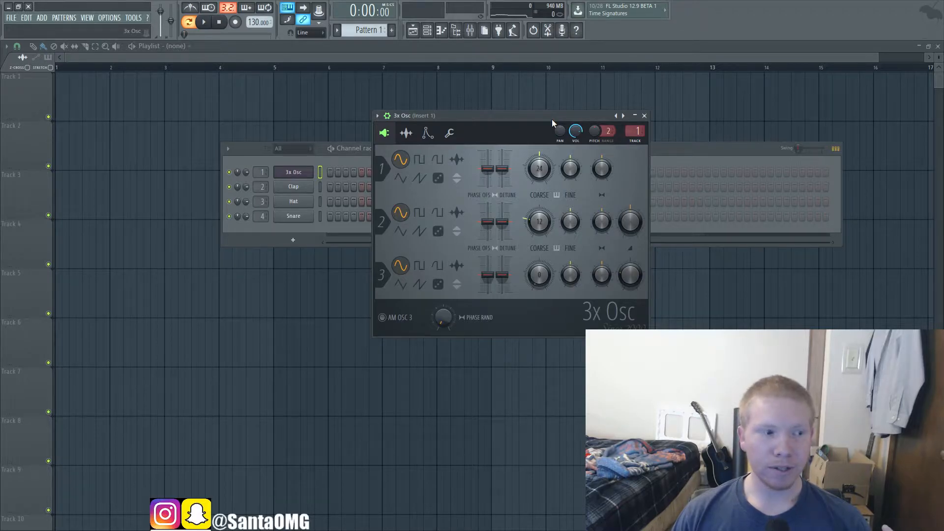
Step: Look at the 3x Osc envelope and instrument settings and return to its oscillator page
click(428, 133)
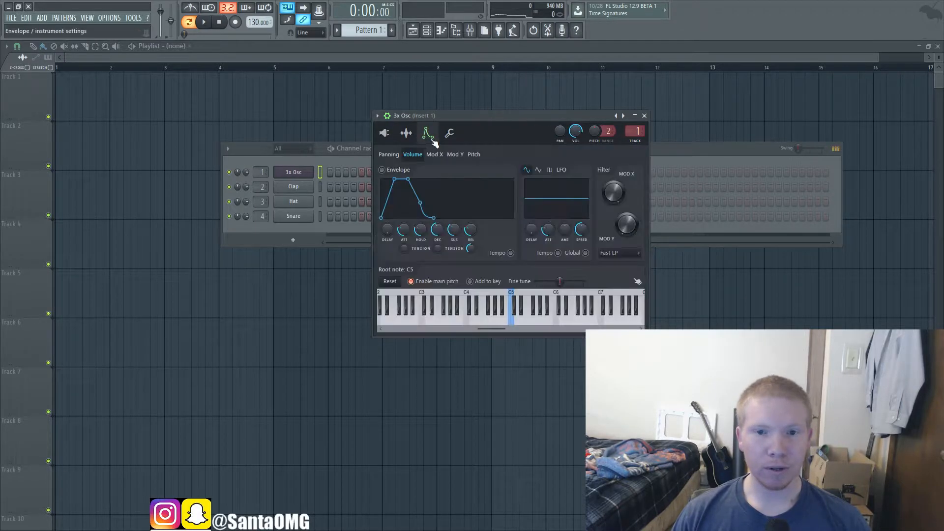
click(386, 134)
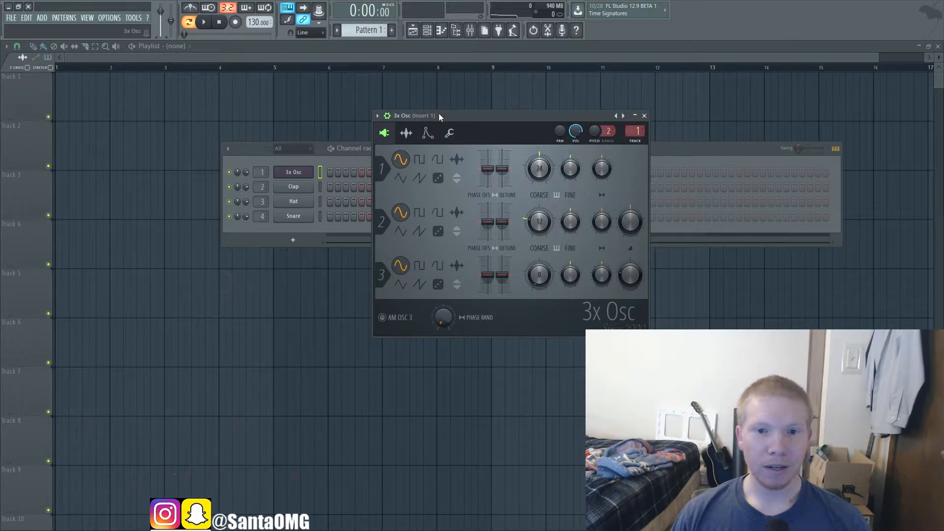
drag(438, 116, 443, 118)
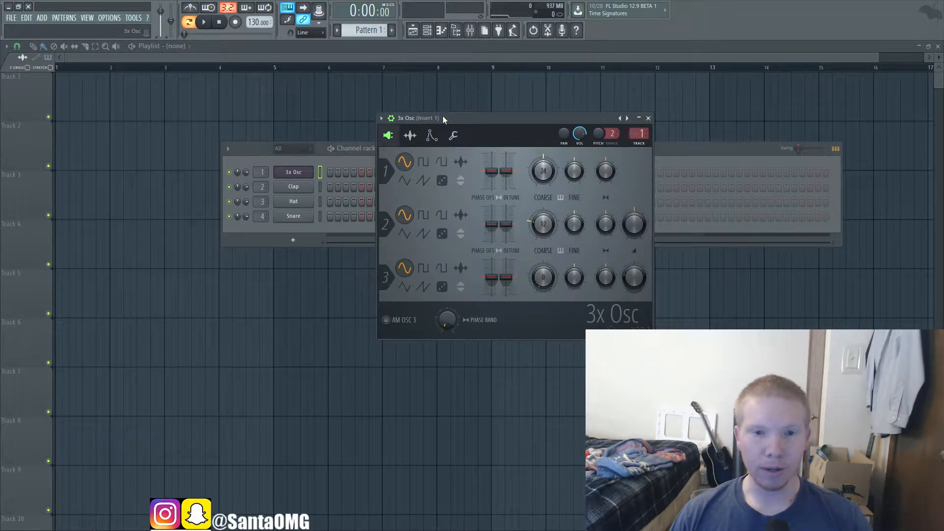
Step: Lower the channel volume of the 3x Osc instrument and reposition its window over the playlist
drag(579, 135, 580, 160)
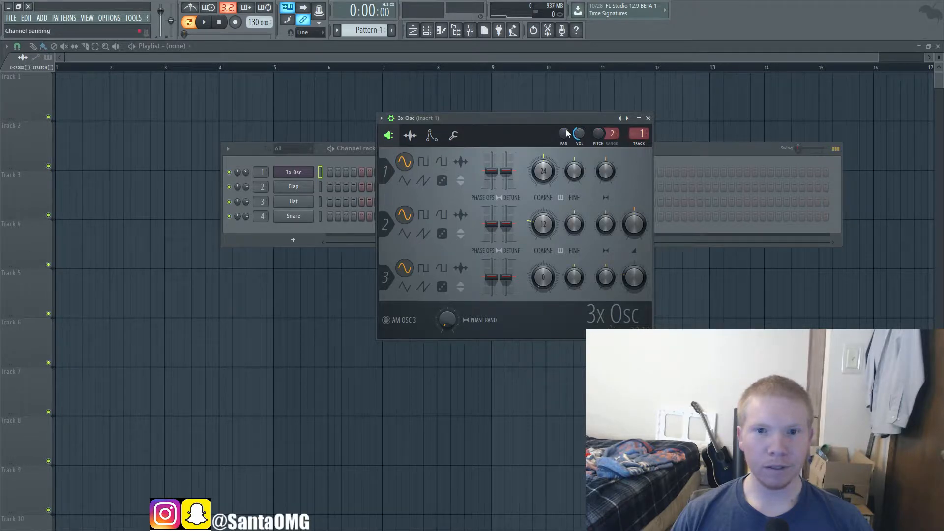
drag(550, 120, 496, 153)
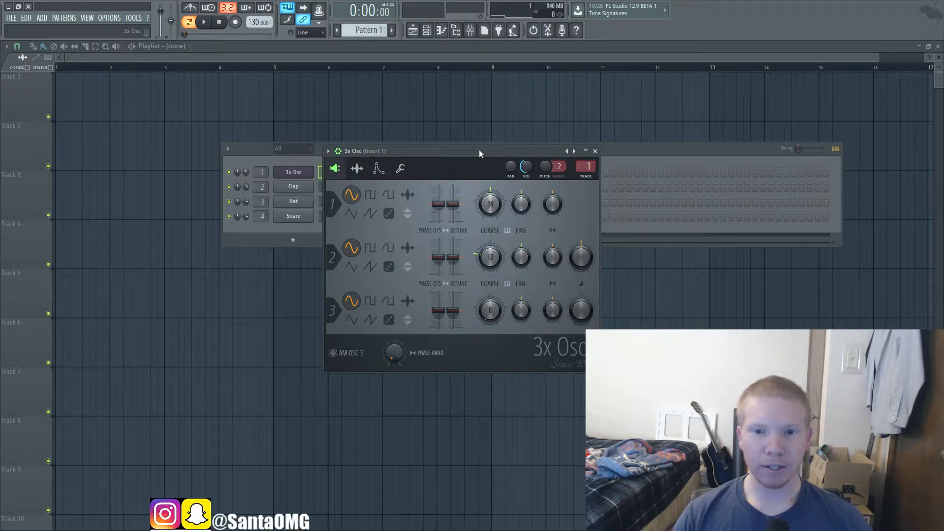
drag(479, 150, 480, 117)
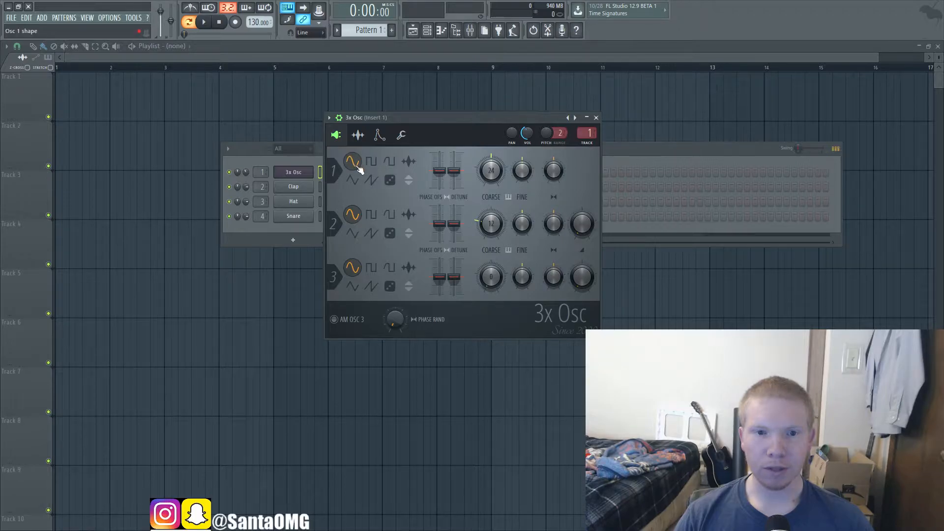
Step: Audition oscillator 1 with the sine, square, rounded square, triangle, saw and white noise shapes
key(q)
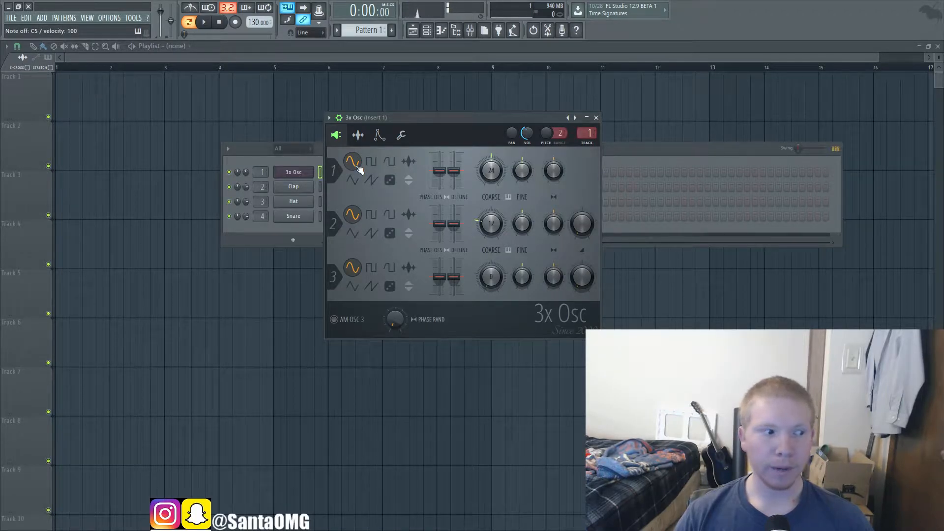
click(373, 164)
key(q)
click(389, 163)
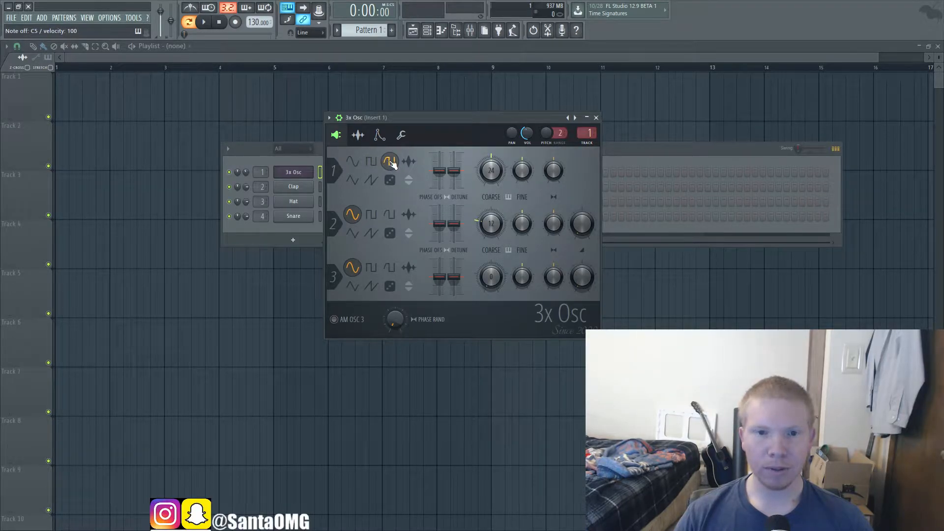
click(356, 182)
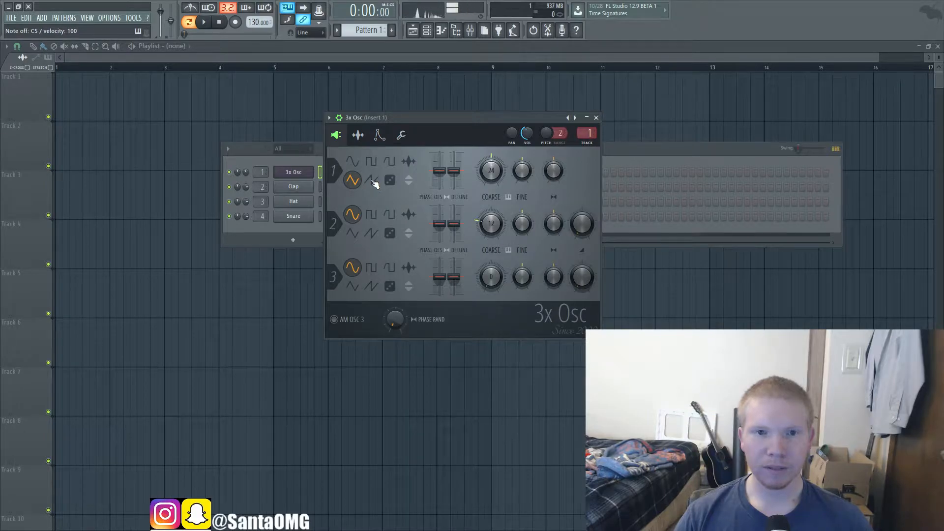
click(372, 181)
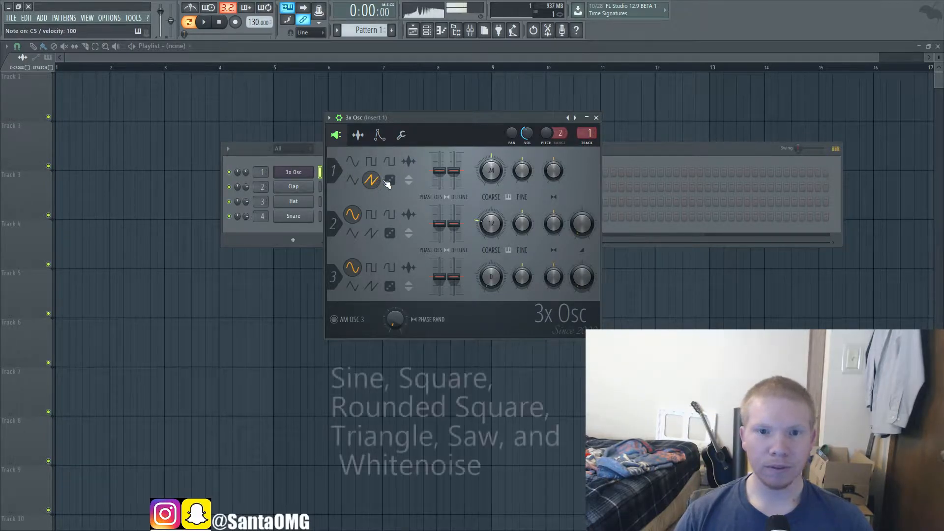
click(389, 181)
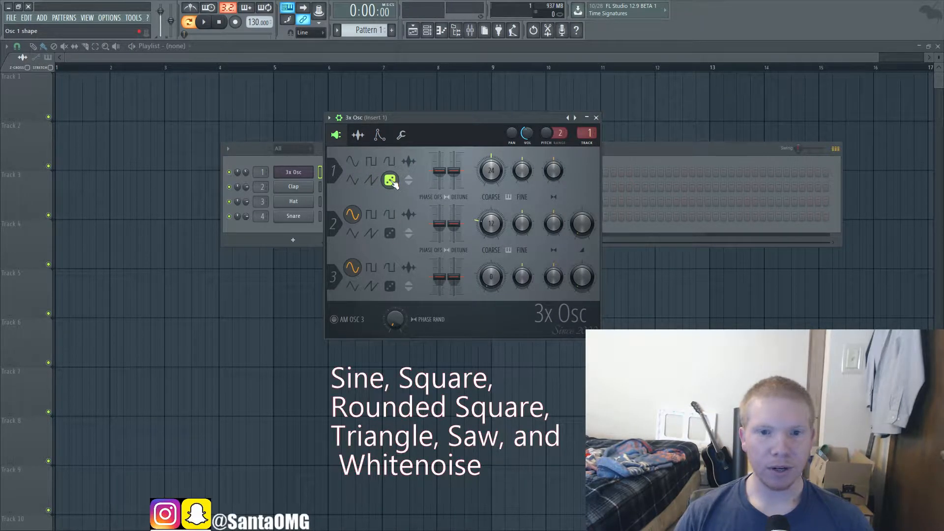
key(z)
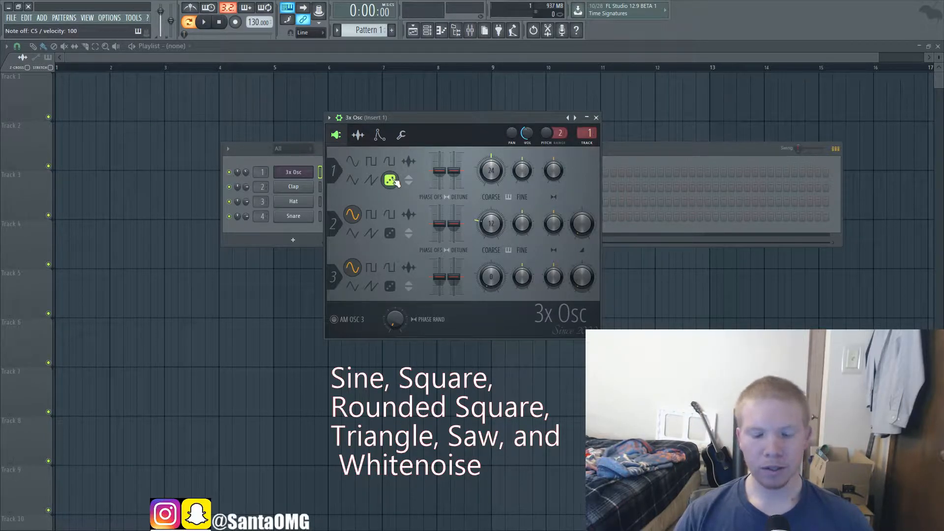
Step: Try the invert option on oscillator 1 with a sine shape and set its shape to saw
click(353, 161)
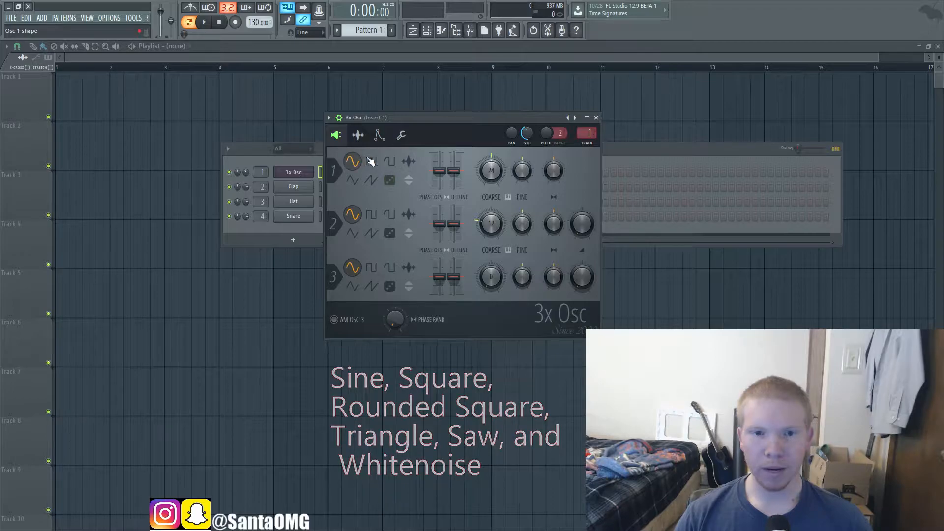
click(410, 182)
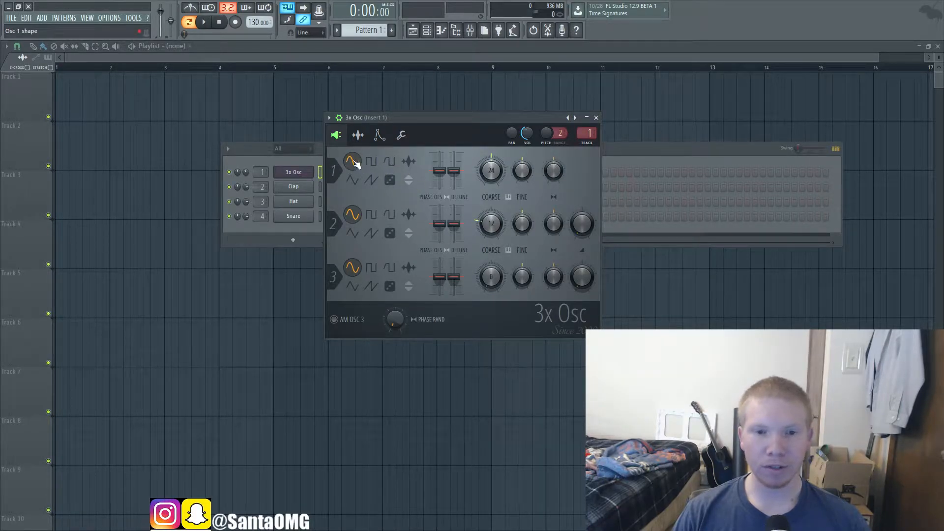
click(370, 180)
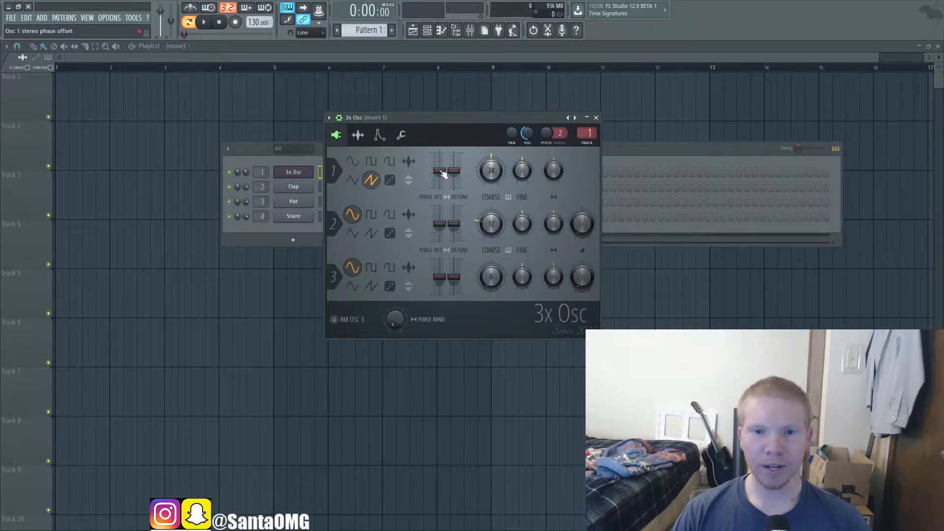
Step: Audition a raised stereo phase offset on oscillator 1 and return the offset to its centre
drag(440, 170, 438, 168)
alt+click(444, 172)
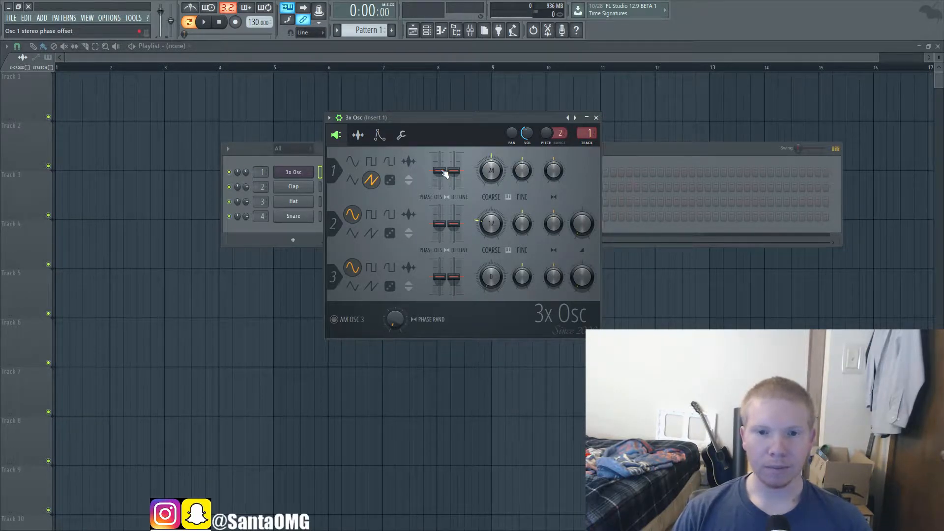
mouse_move(445, 173)
mouse_down()
mouse_move(439, 154)
mouse_move(440, 163)
mouse_up()
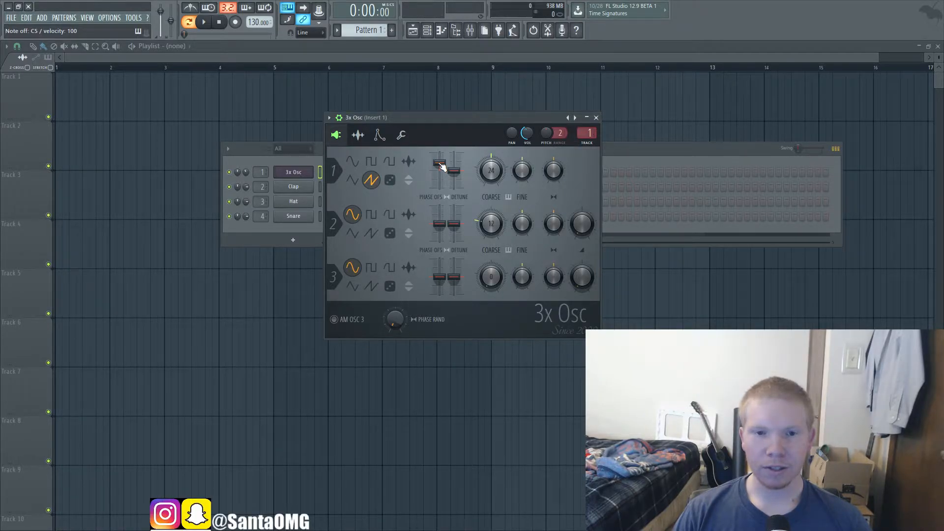
drag(442, 167, 440, 172)
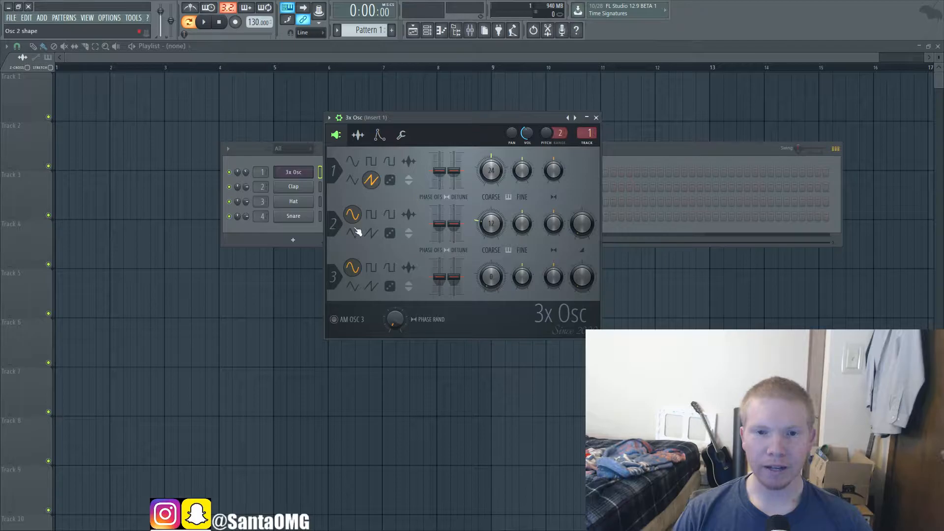
Step: Set the shape of oscillator 2 to saw
click(372, 233)
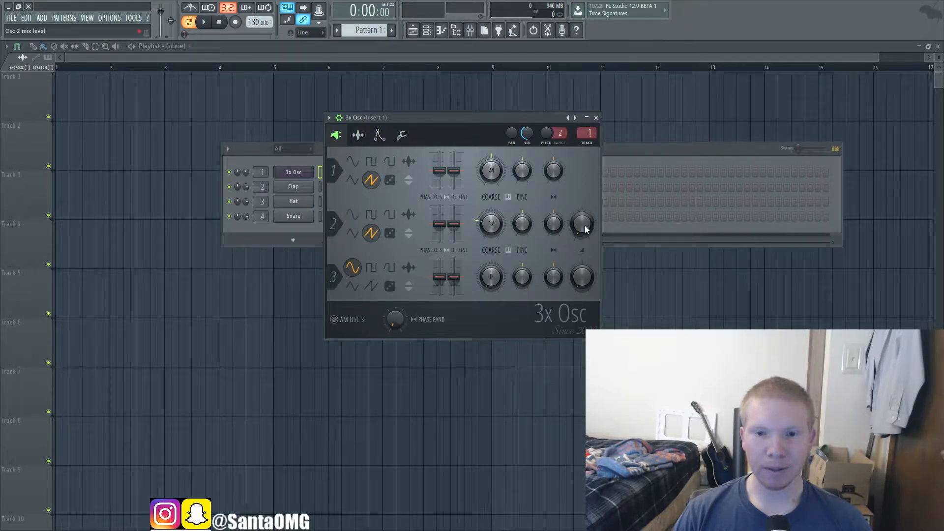
Step: Set oscillator 2's coarse pitch to 24, and try a lowered stereo phase offset on oscillator 1 before returning it to centre
drag(496, 225, 497, 217)
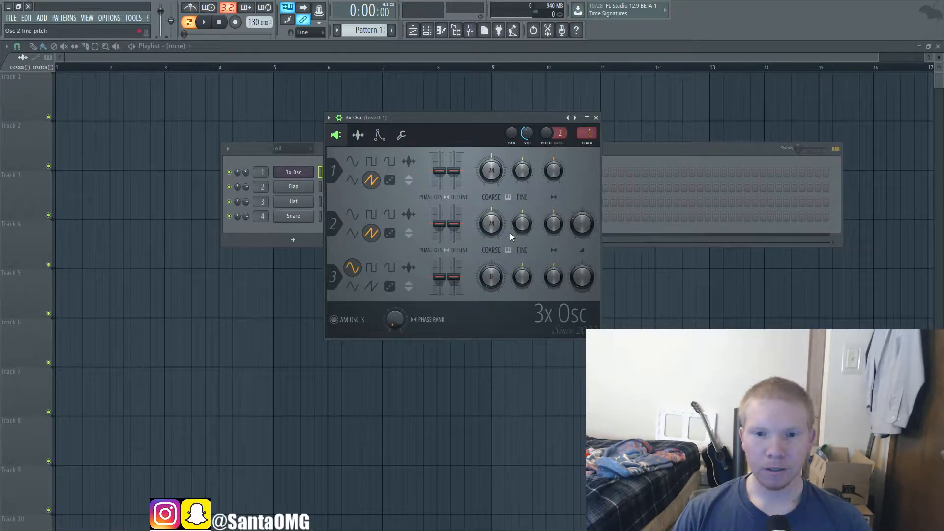
drag(436, 167, 439, 183)
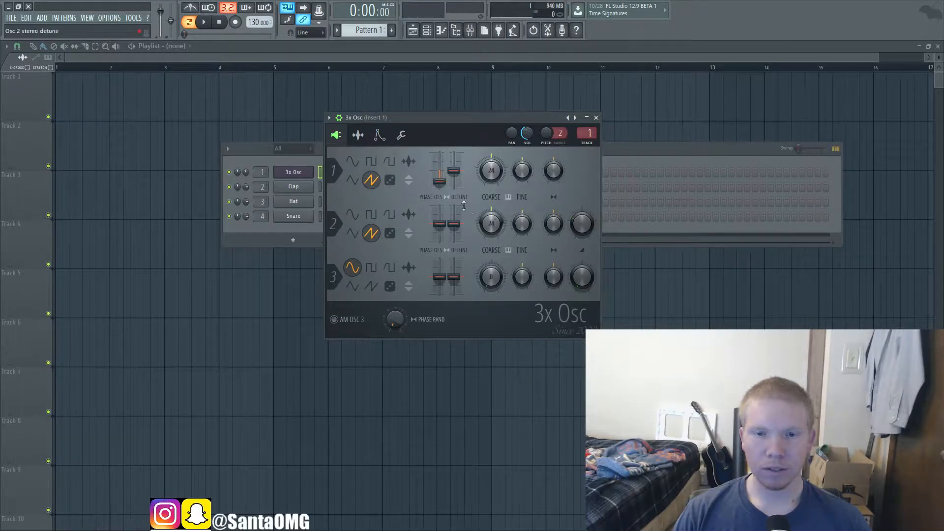
alt+click(444, 183)
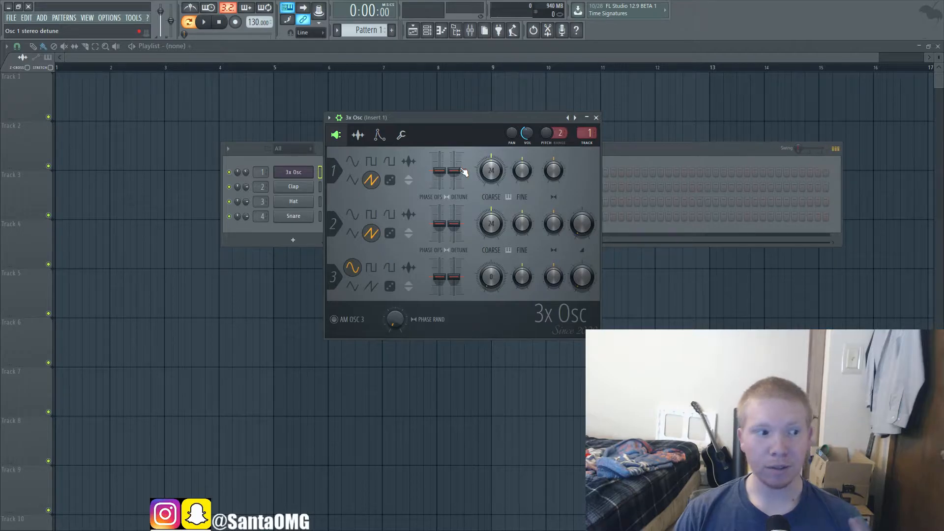
Step: Audition stereo detune on oscillators 1 and 2, lowering the first and raising the second, and return both to centre
drag(464, 172, 454, 171)
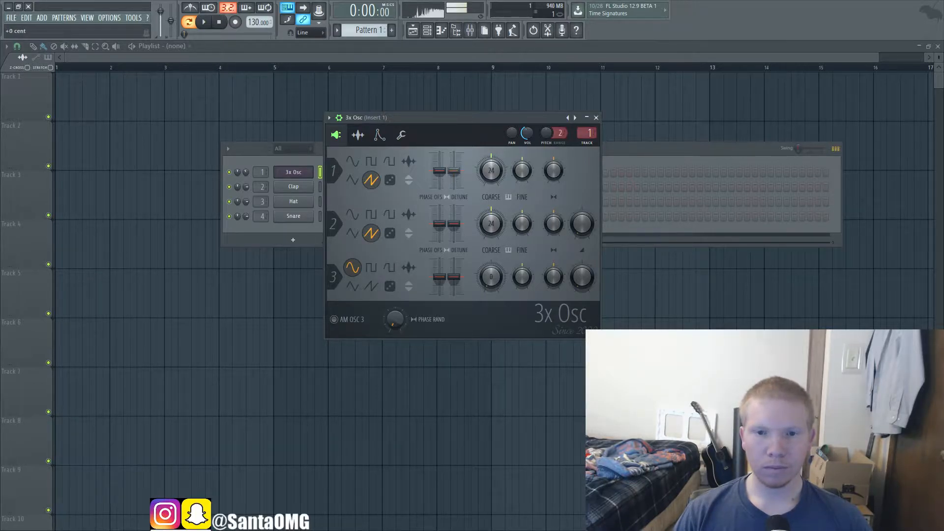
key(t)
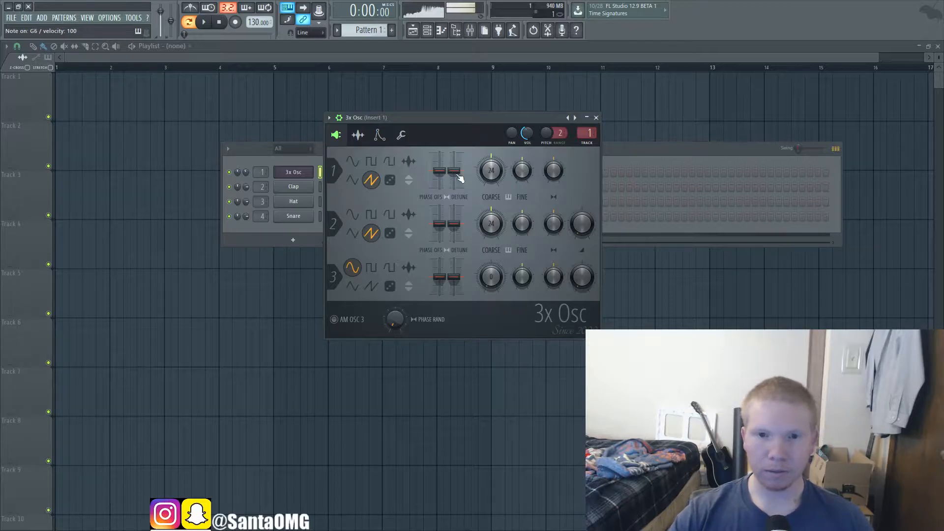
drag(454, 171, 454, 179)
key(b)
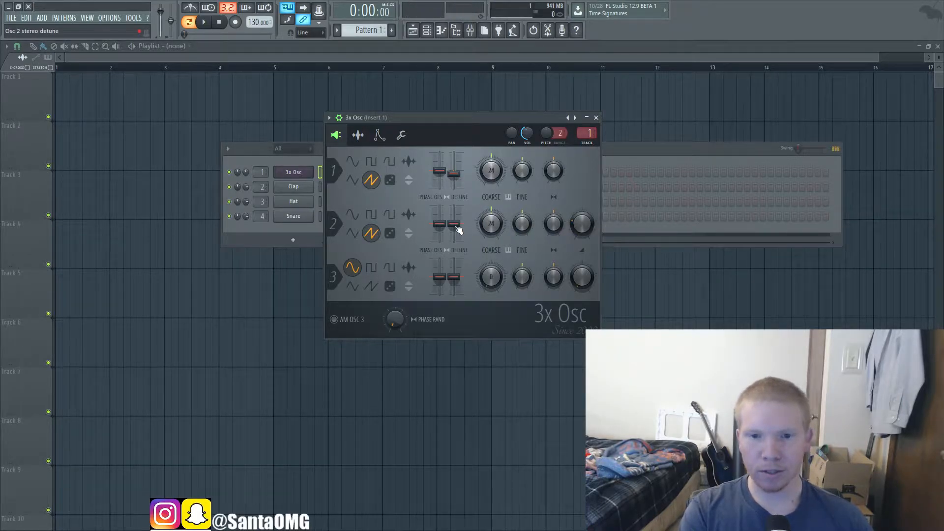
drag(457, 229, 457, 227)
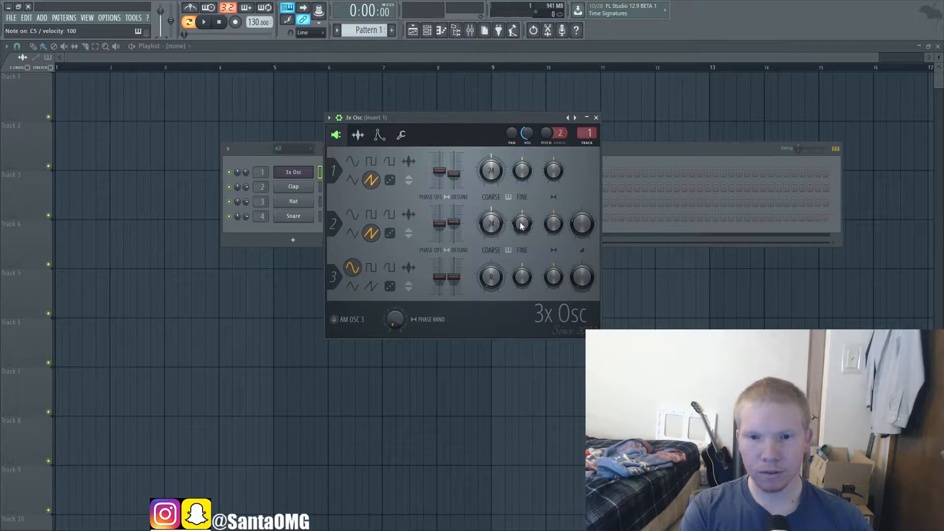
drag(456, 179, 456, 183)
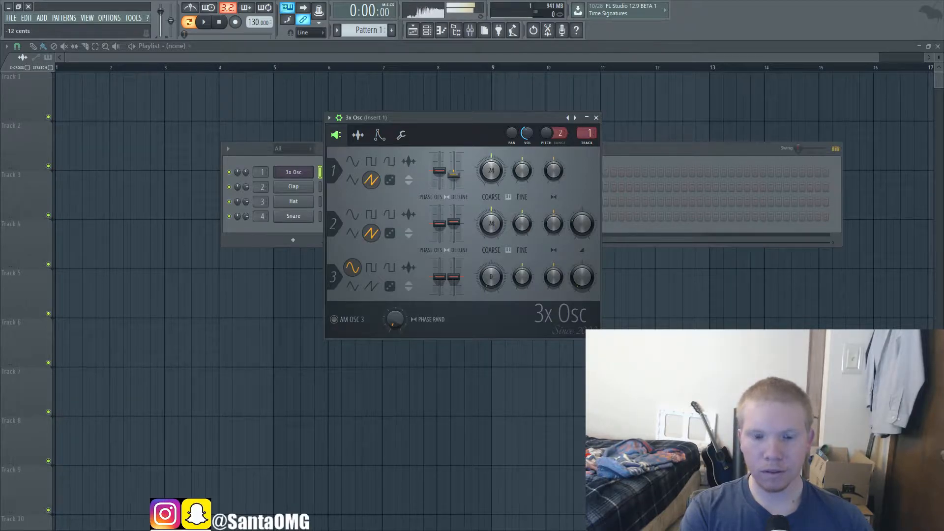
key(b)
drag(456, 178, 454, 171)
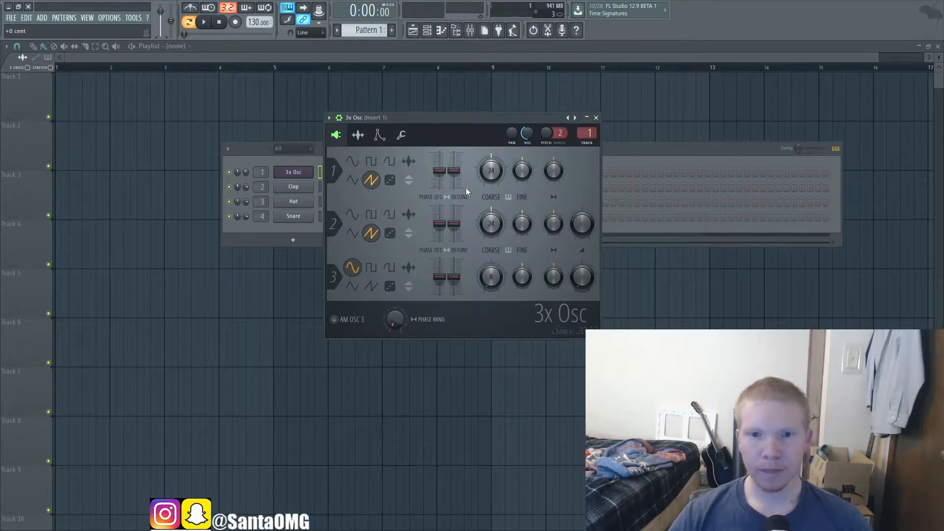
Step: Turn down oscillator 2's mix level and audition oscillator 1 at a coarse pitch of 24 (+0 semitones)
drag(582, 232, 581, 256)
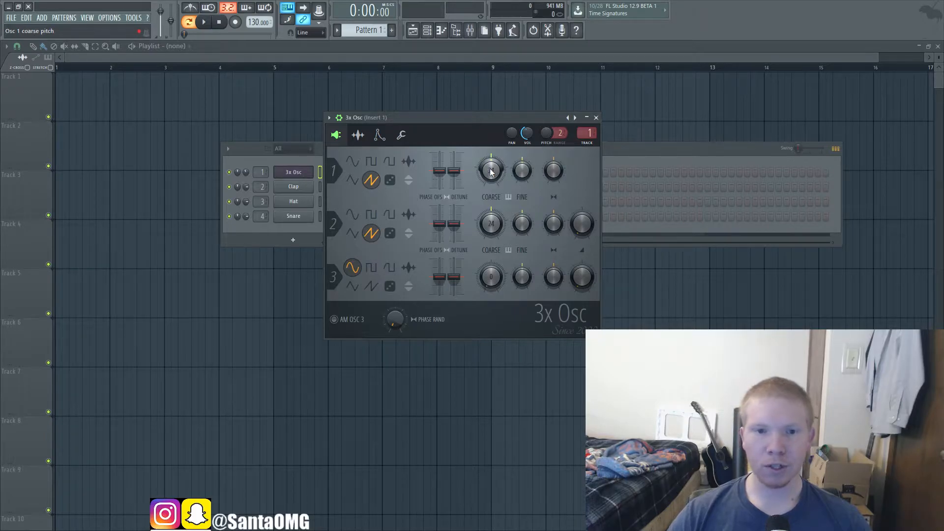
drag(494, 166, 495, 169)
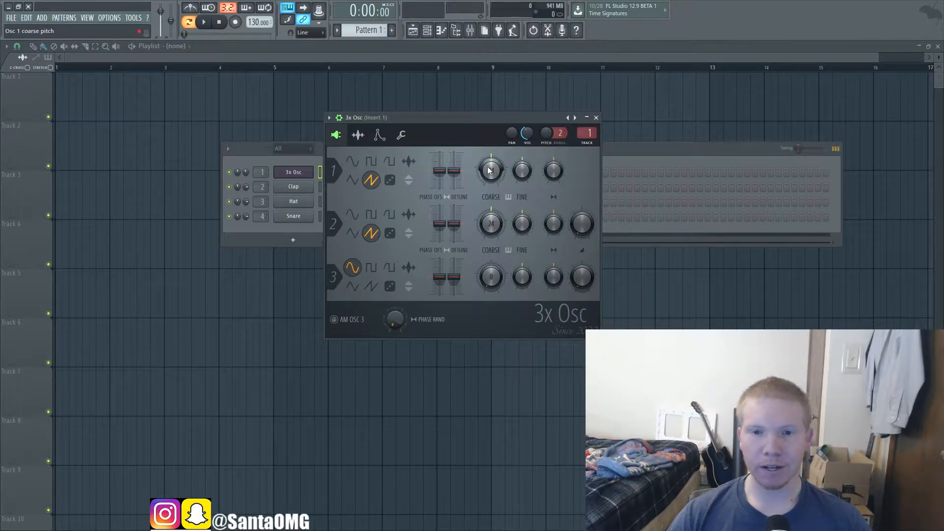
drag(490, 169, 491, 123)
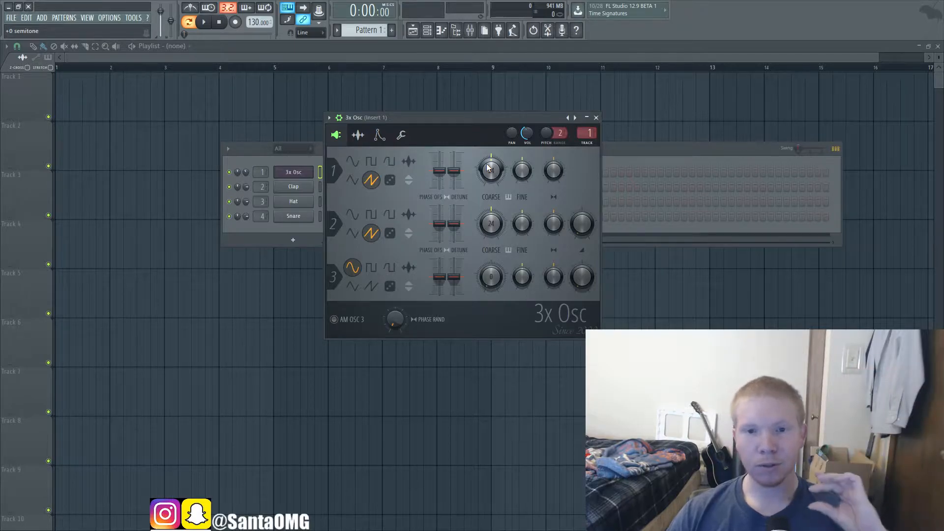
key(z)
key(z)
key(z)
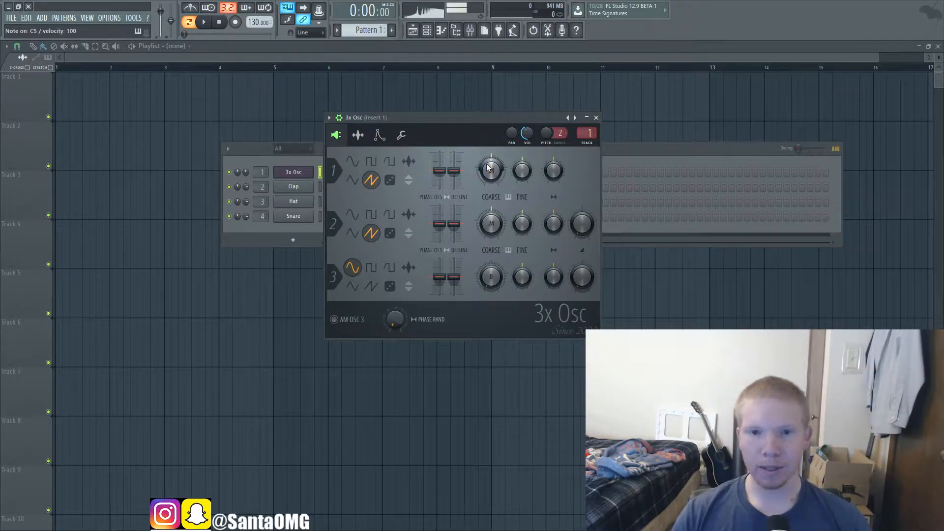
Step: Audition oscillator 1 with its coarse pitch lowered by 24 semitones and return the coarse pitch to 24
mouse_move(489, 169)
mouse_down()
mouse_move(487, 201)
mouse_move(494, 173)
mouse_move(491, 190)
mouse_move(490, 181)
mouse_up()
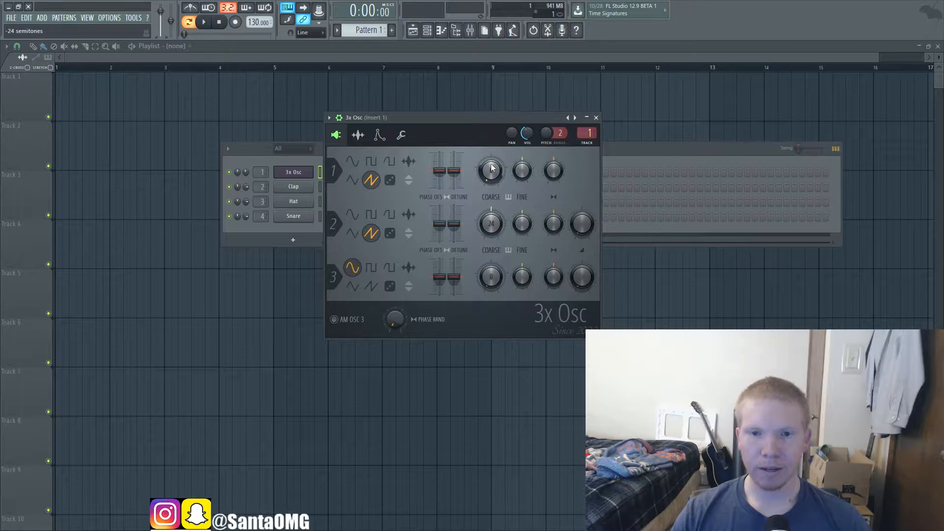
key(z)
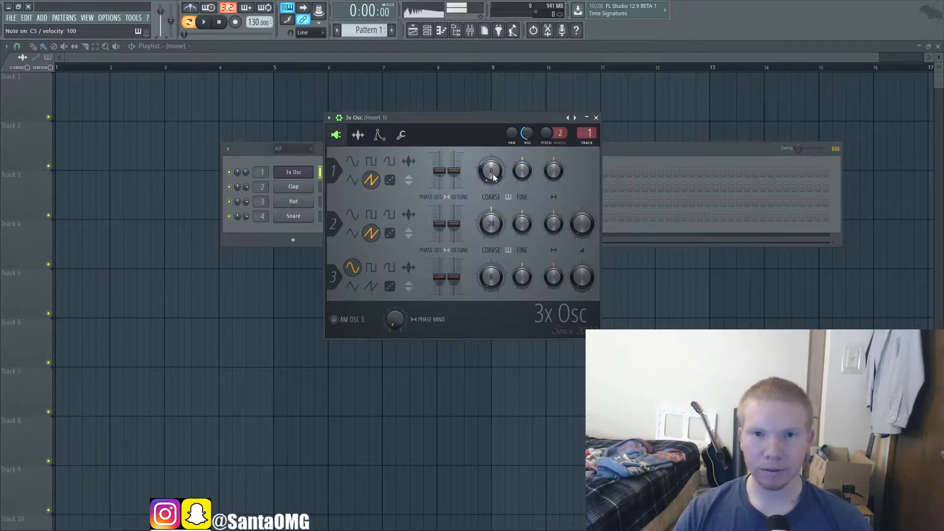
key(z)
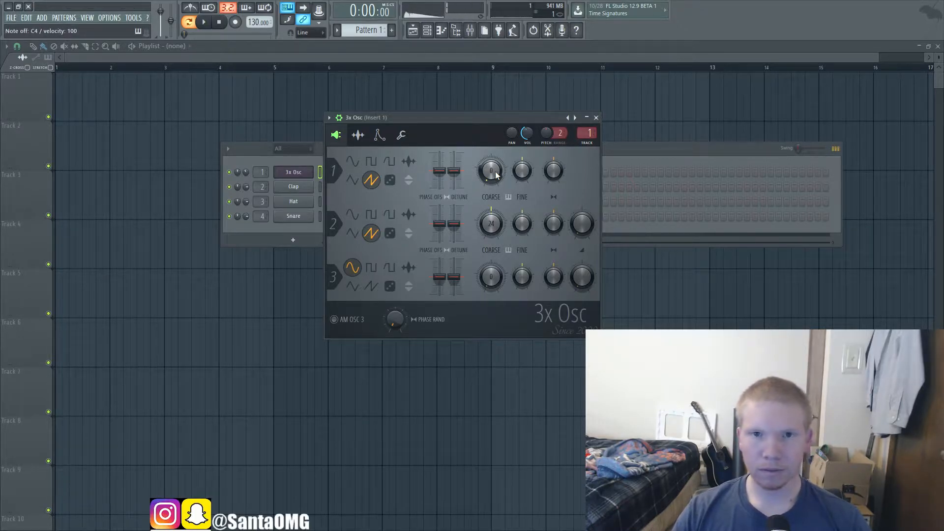
drag(494, 171, 495, 161)
key(z)
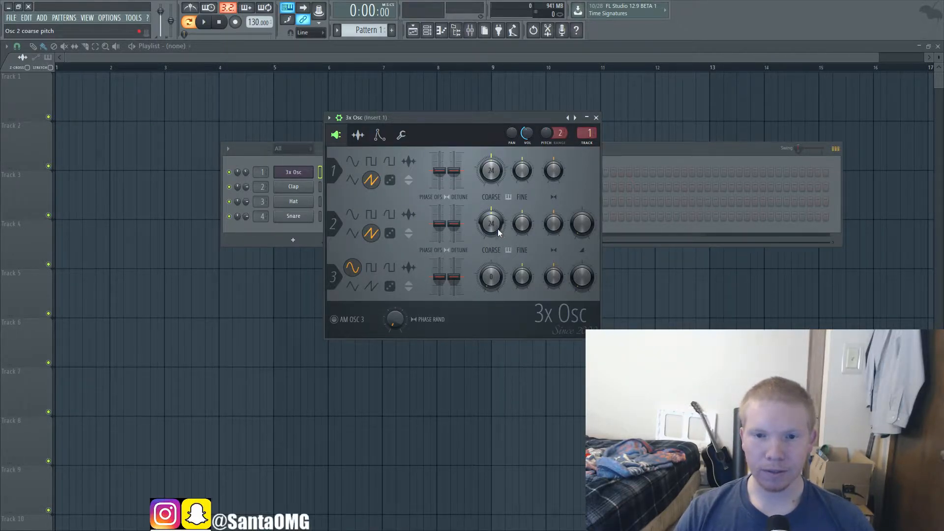
Step: Set the coarse pitches of oscillators 1, 2 and 3 to 12, 16 and 19, and audition them with oscillator 3 set to saw
drag(492, 168, 492, 177)
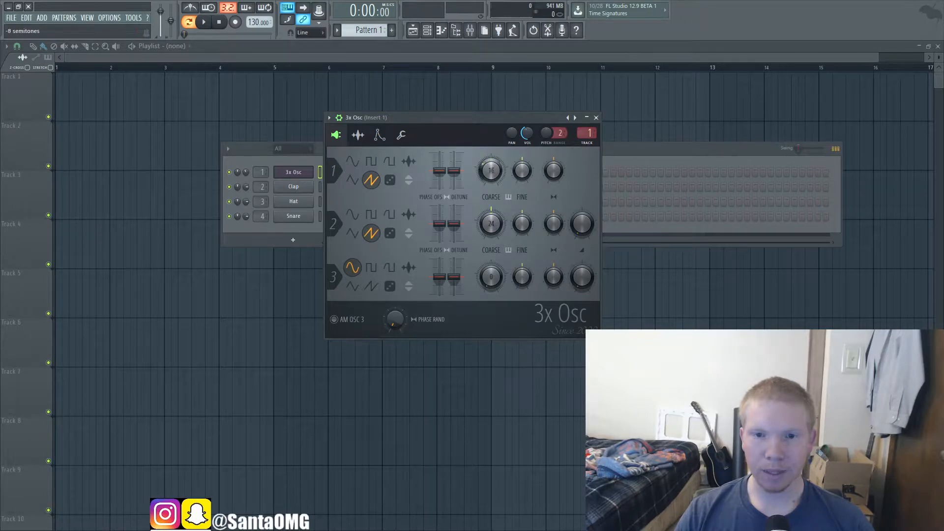
drag(491, 222, 491, 224)
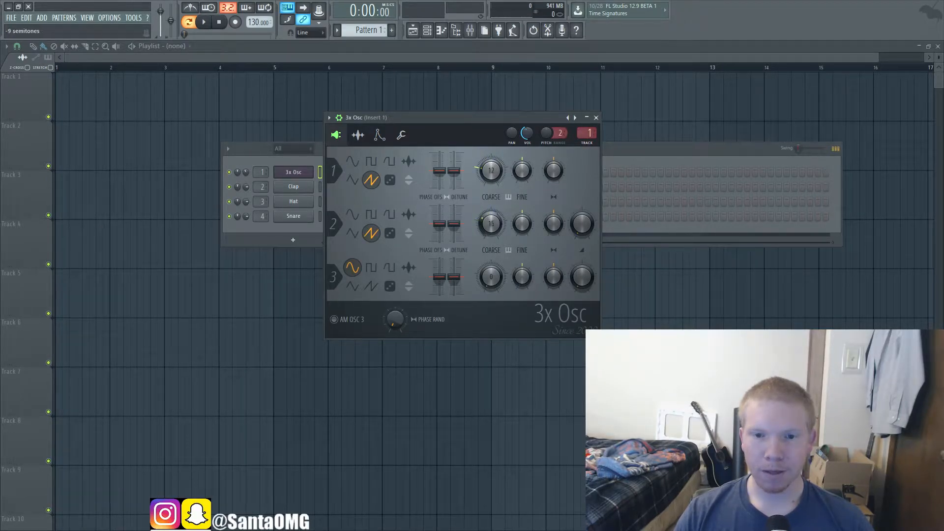
drag(491, 277, 491, 285)
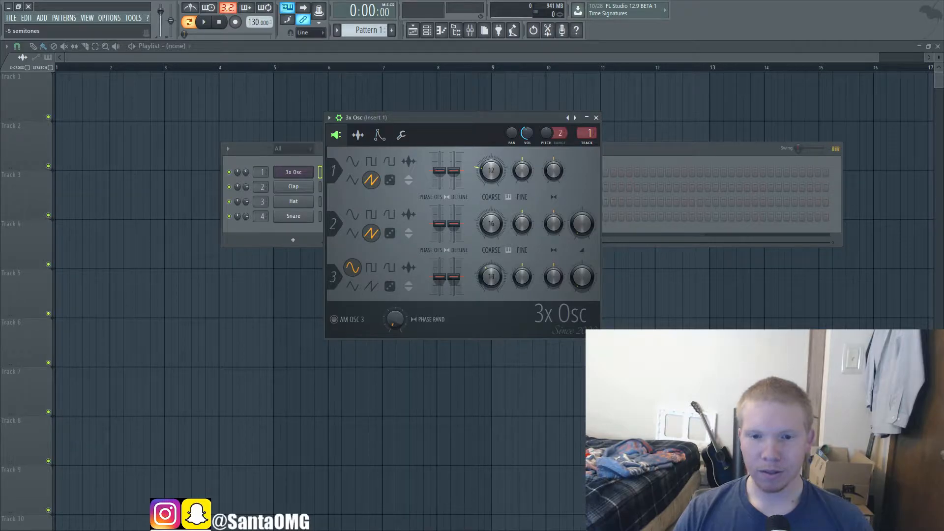
click(371, 287)
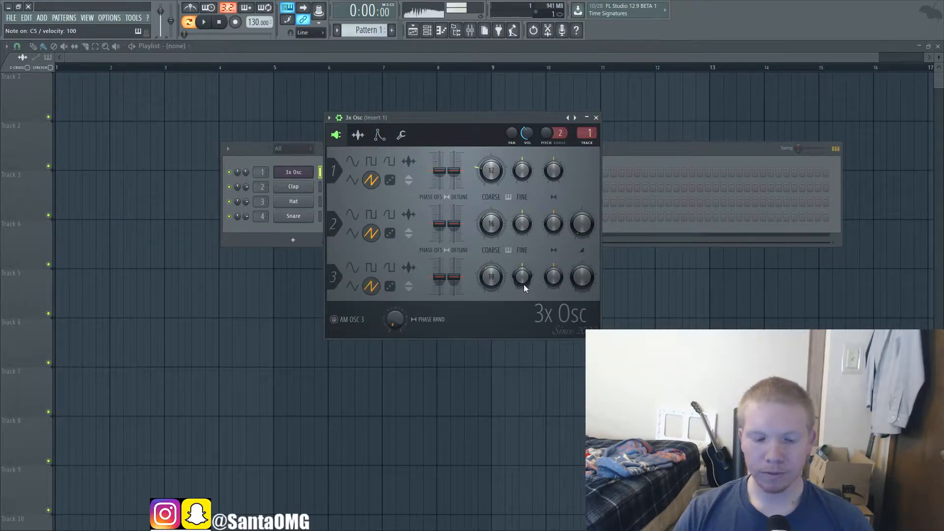
key(j)
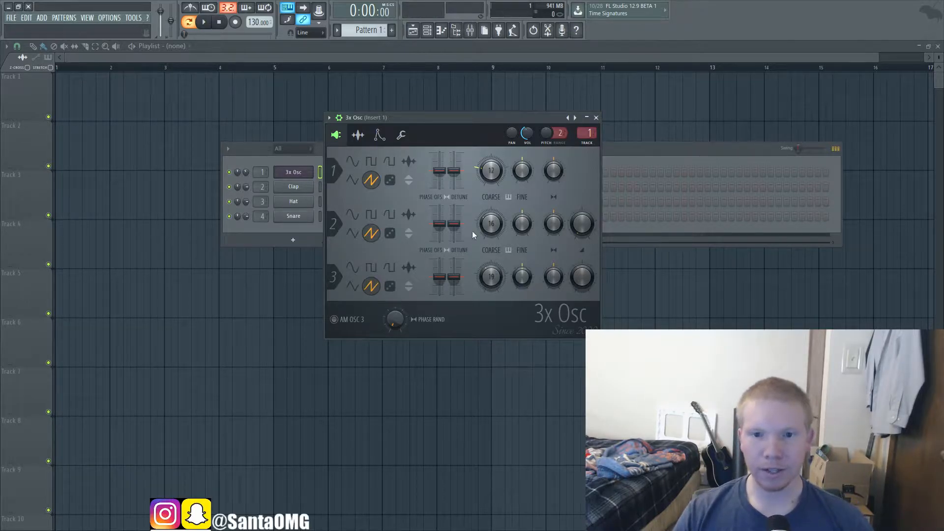
Step: Audition the three-oscillator chord on several notes and set oscillator 1's coarse pitch back to 24
drag(493, 176, 491, 156)
key(z)
key(z)
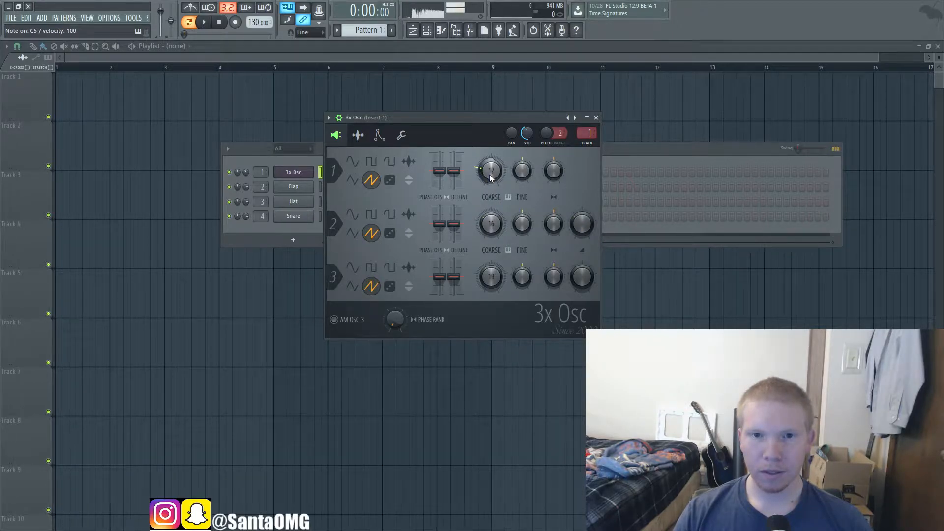
key(q)
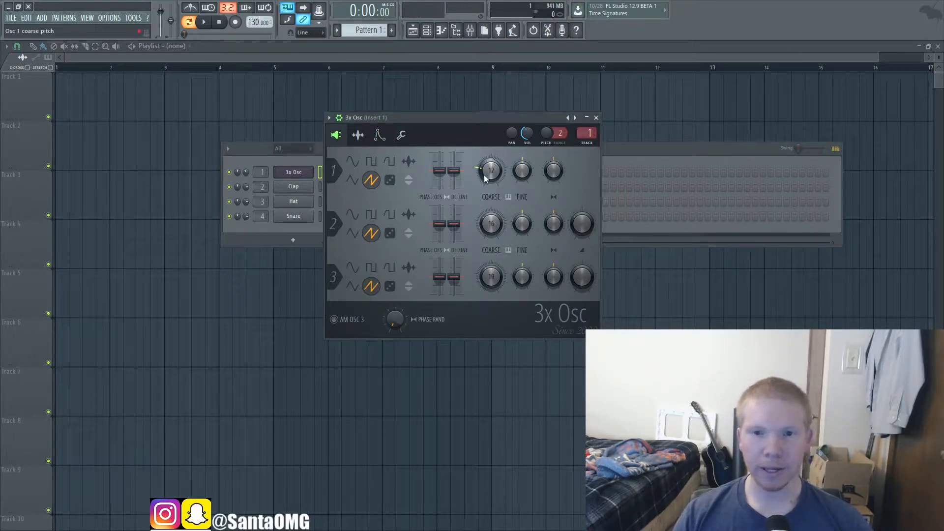
drag(488, 169, 488, 189)
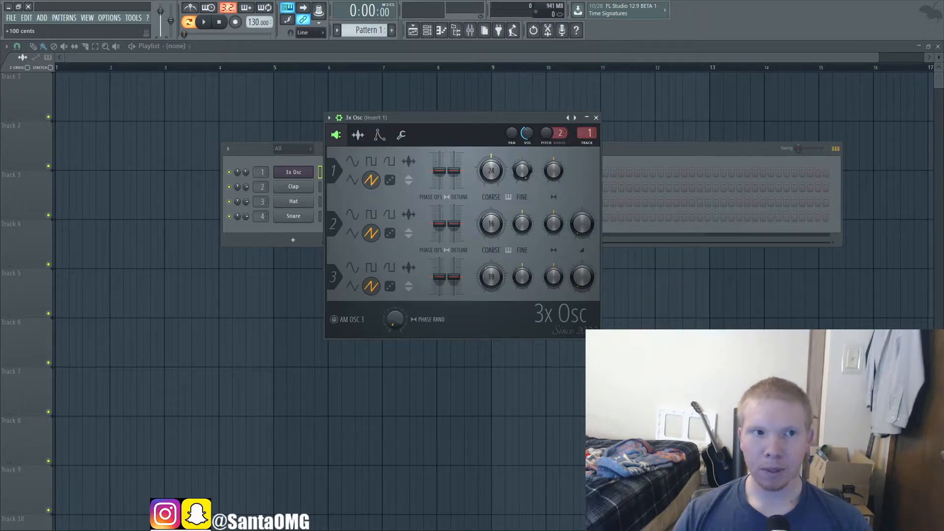
Step: Reset oscillator 1's fine pitch to centre and audition the sound with oscillator 2's coarse pitch set to 24
drag(521, 170, 518, 148)
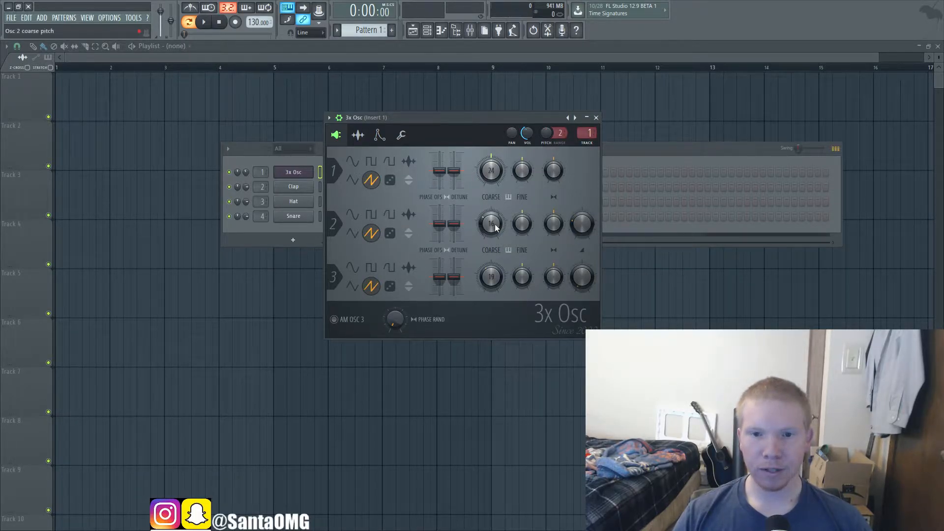
scroll(488, 227, up, 8)
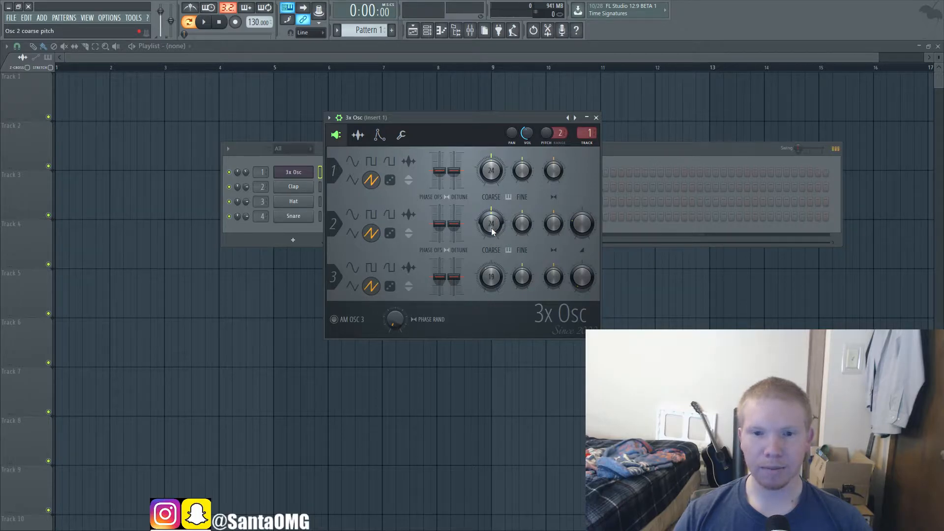
key(x)
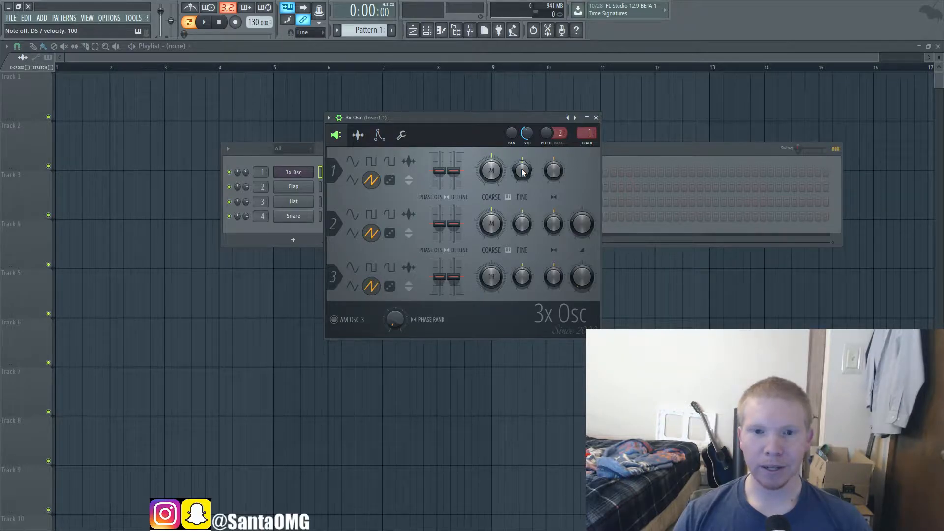
Step: Audition oscillator 1 with fine pitch near -6 cents and with stereo detune near +12 cents, returning each to centre
drag(522, 170, 522, 180)
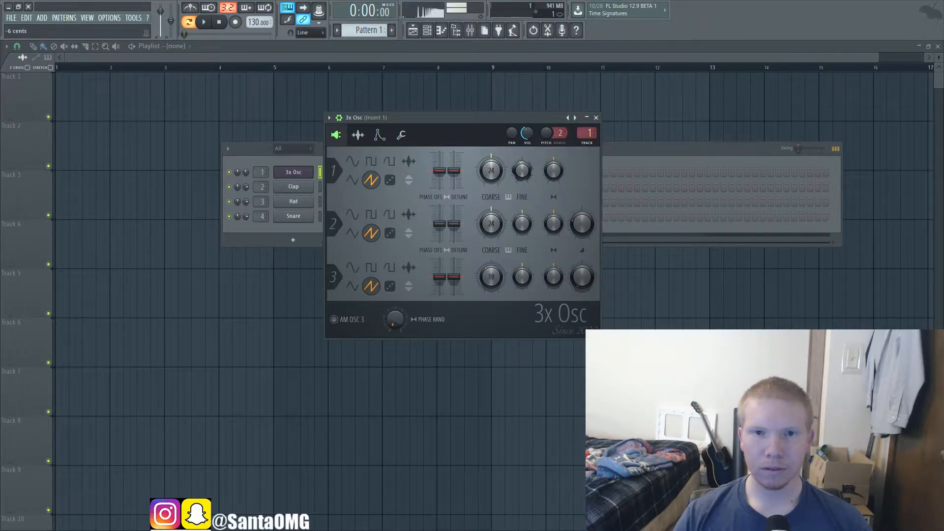
drag(522, 177, 522, 177)
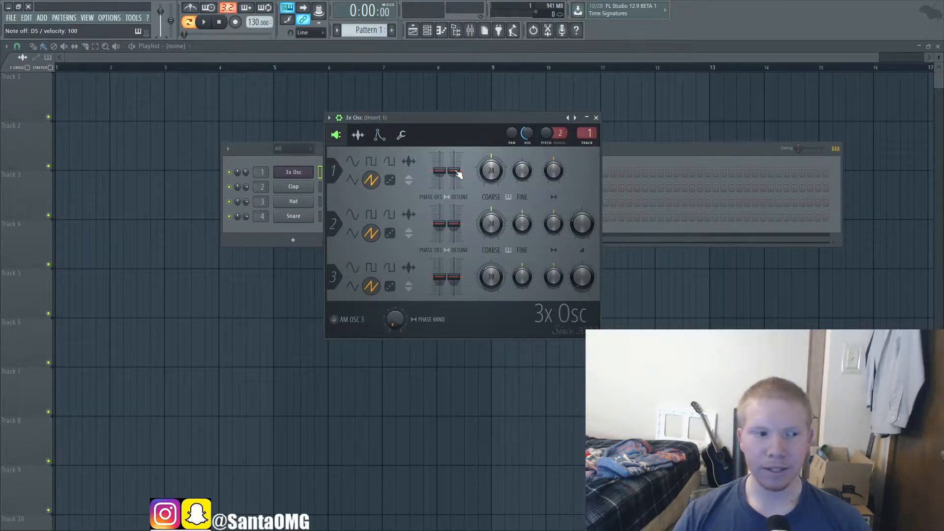
drag(458, 174, 458, 169)
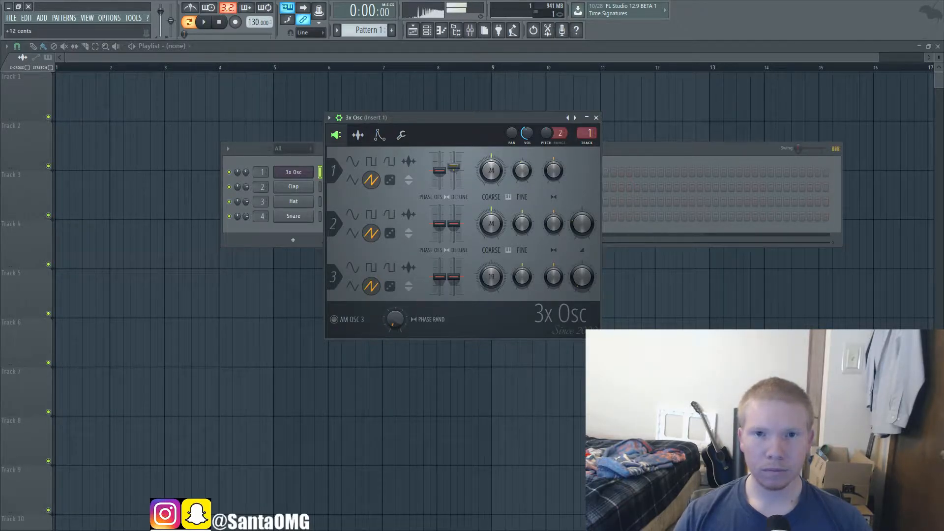
key(h)
key(d)
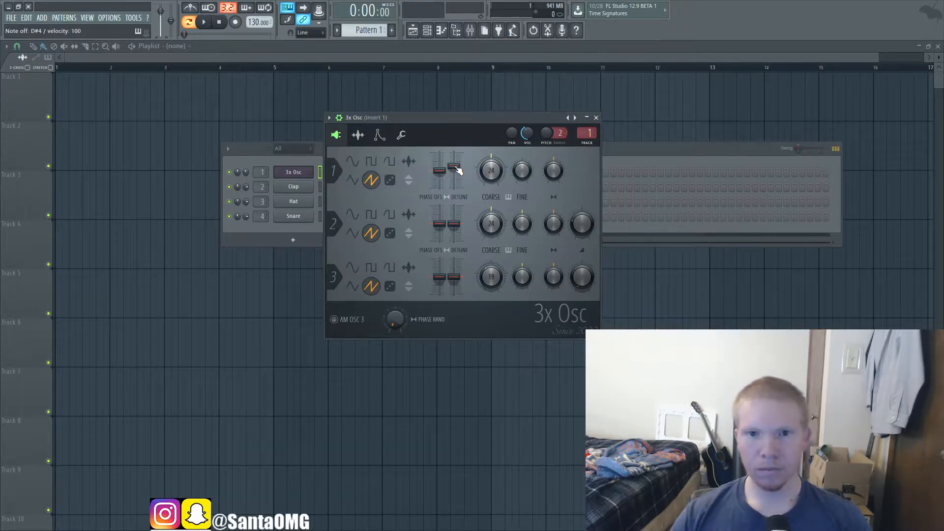
drag(458, 167, 458, 171)
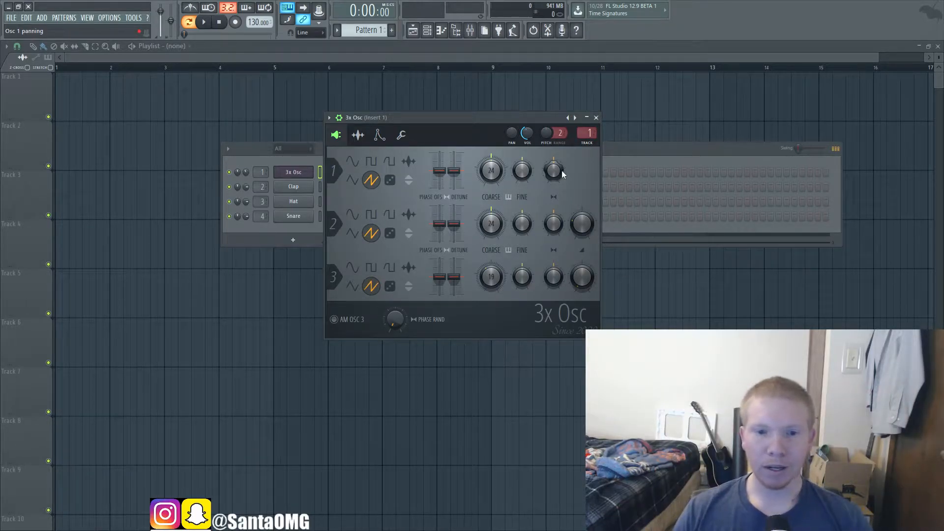
Step: Try oscillator 1's panning and oscillator 2's mix level, and return the panning to centre
drag(554, 171, 554, 79)
drag(576, 220, 576, 261)
drag(551, 168, 553, 148)
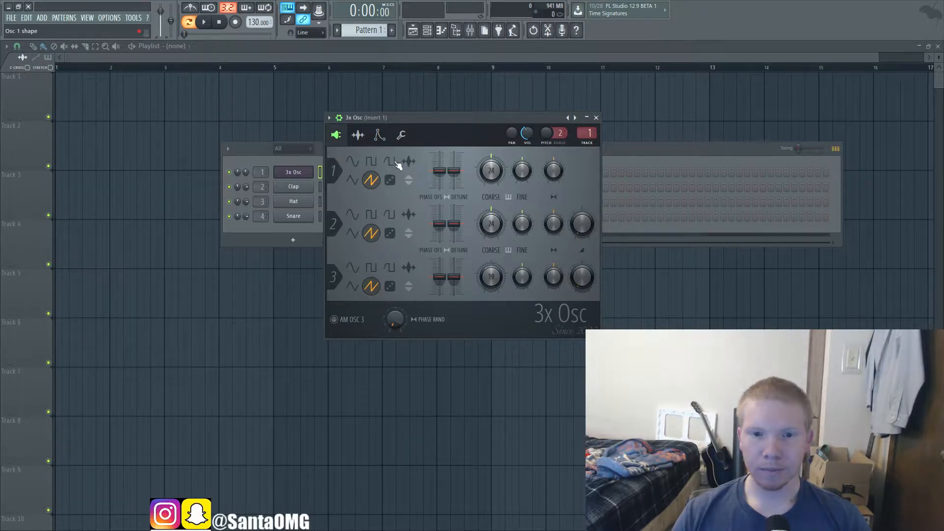
Step: Turn on the invert option for oscillator 1
click(409, 181)
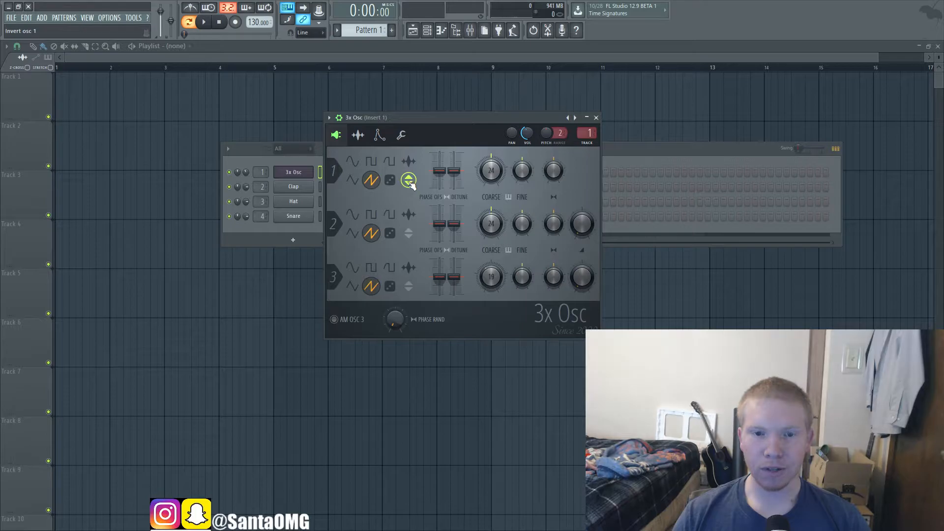
Step: Audition oscillator 1 with invert switched on and off while oscillator 2's mix level is tried near 37%
drag(585, 221, 585, 197)
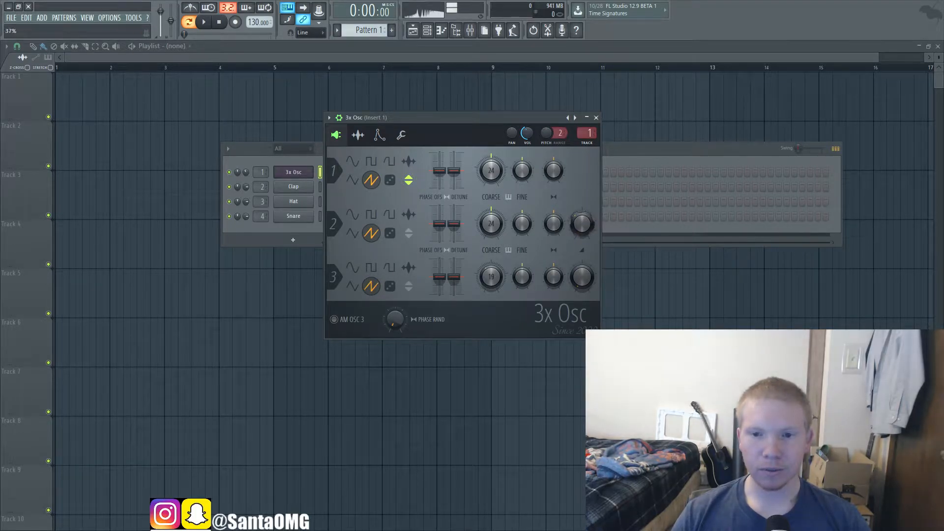
click(414, 183)
click(415, 183)
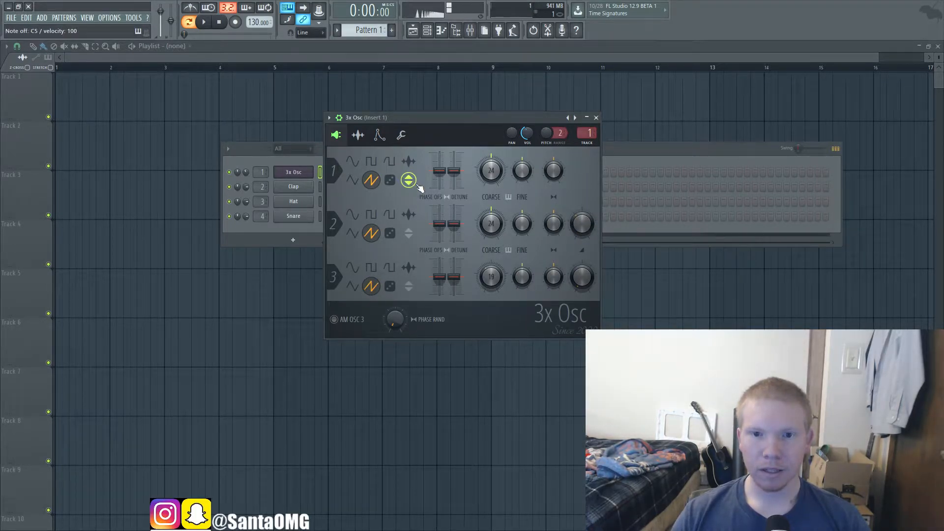
click(416, 182)
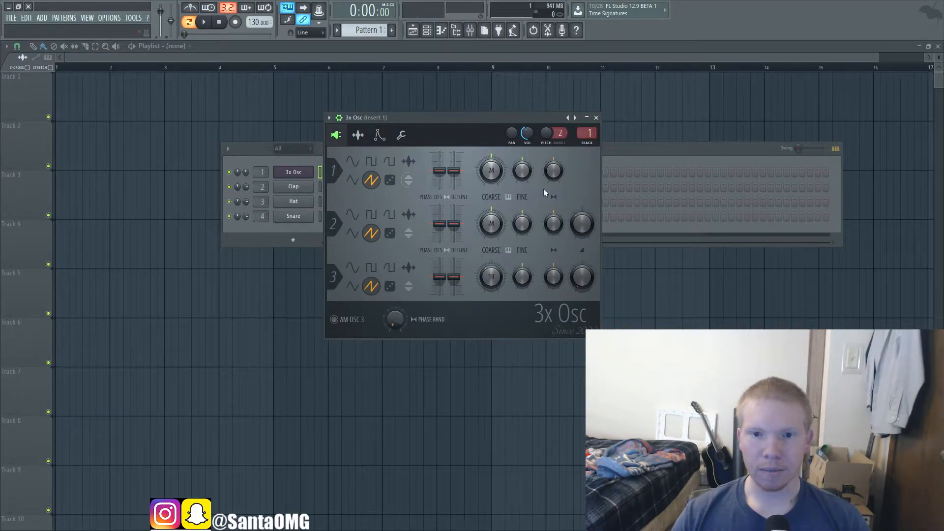
click(409, 181)
key(z)
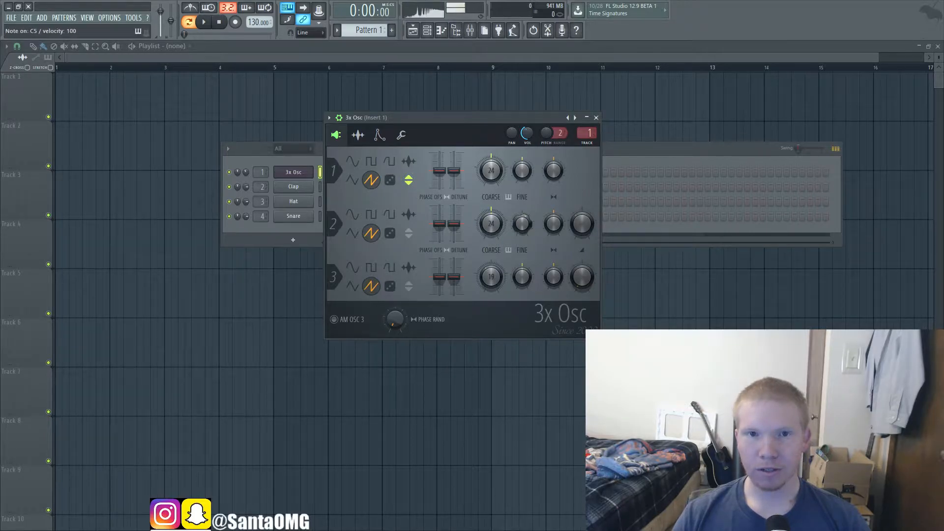
Step: Audition oscillator 1's inversion with its phase offset lowered slightly, return the offset to centre, and turn invert off
click(415, 183)
click(416, 183)
key(z)
drag(437, 172, 437, 178)
key(z)
click(413, 183)
click(413, 183)
key(z)
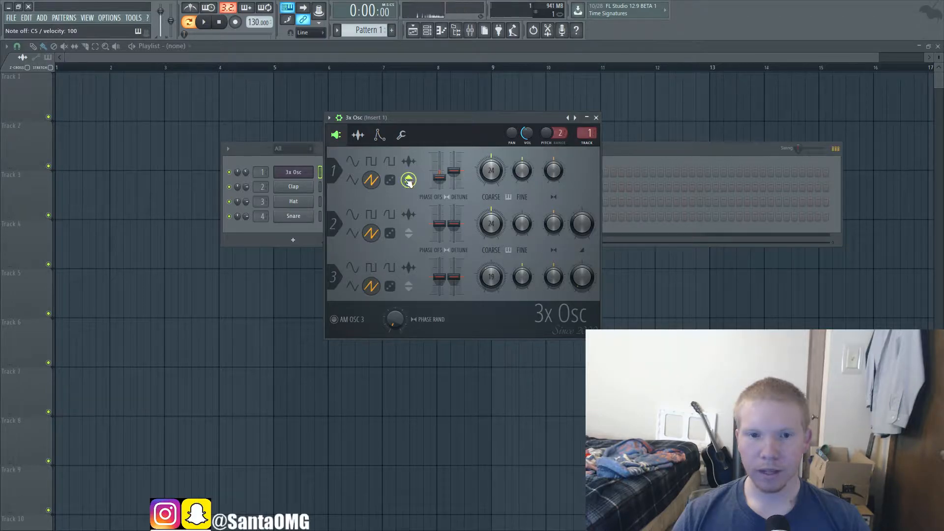
drag(444, 181, 446, 174)
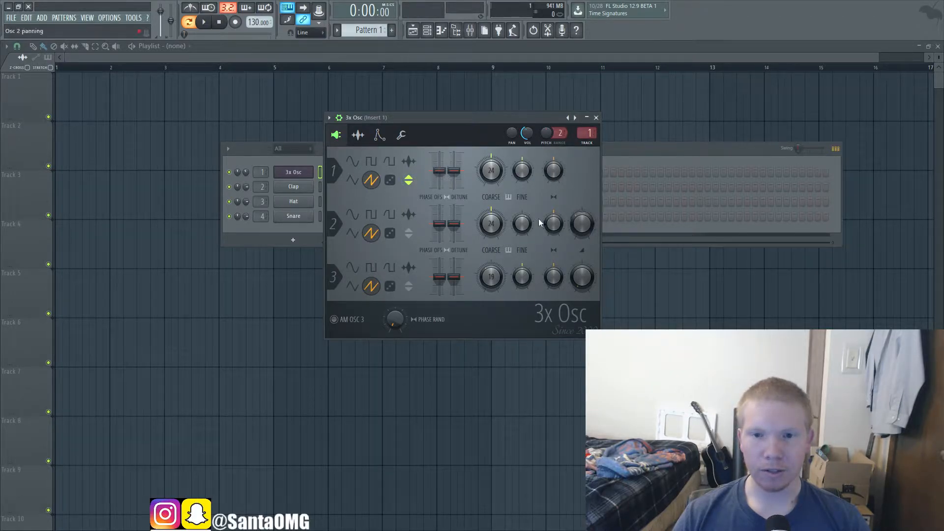
click(412, 184)
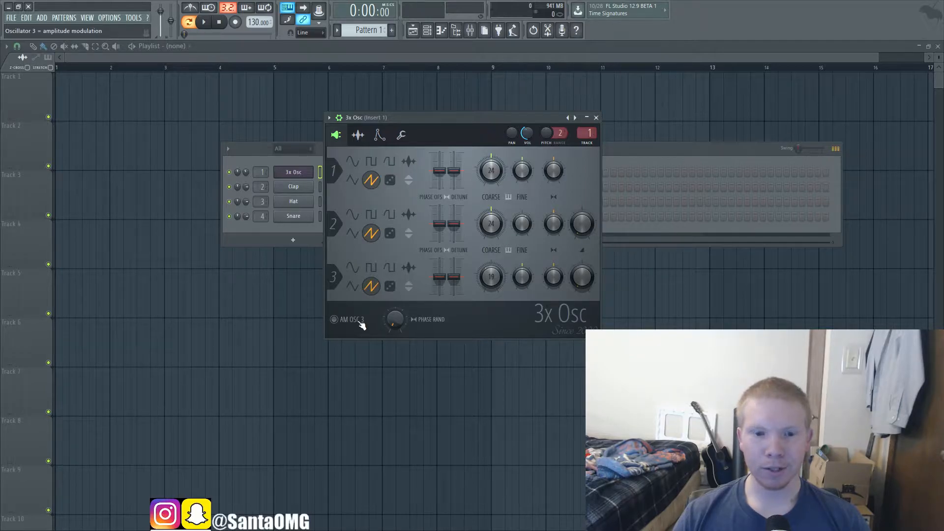
Step: Turn on AM Osc 3, set oscillator 3's coarse pitch to 0, and audition its mix level near 27%
click(335, 320)
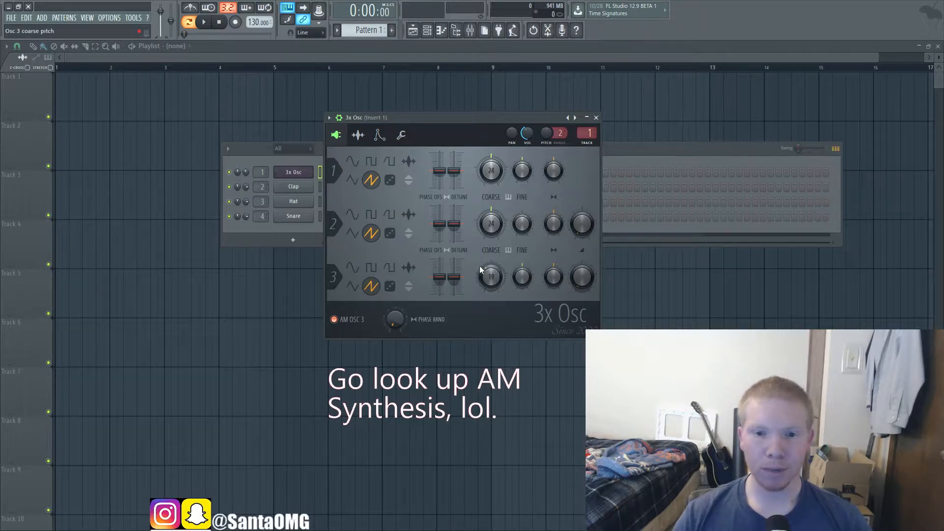
drag(487, 274, 487, 288)
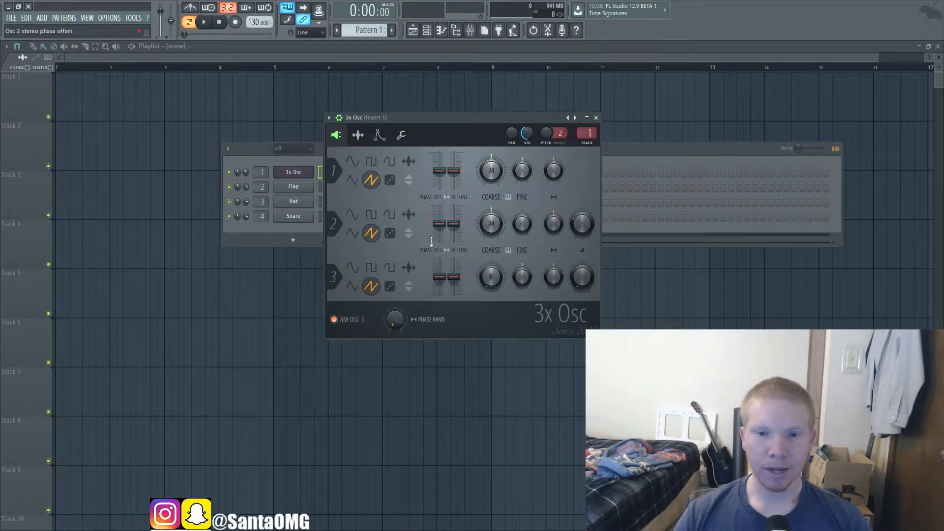
drag(581, 277, 581, 256)
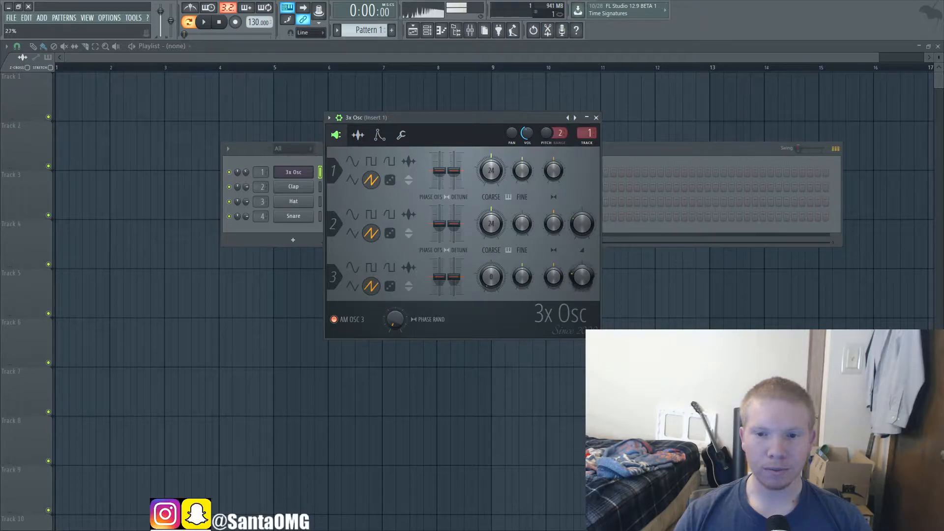
Step: Set oscillator 2 to rounded square and oscillator 3 to square, with oscillator 3's coarse pitch at 12, and adjust its mix level
click(390, 214)
click(371, 267)
drag(491, 277, 491, 305)
drag(581, 278, 565, 299)
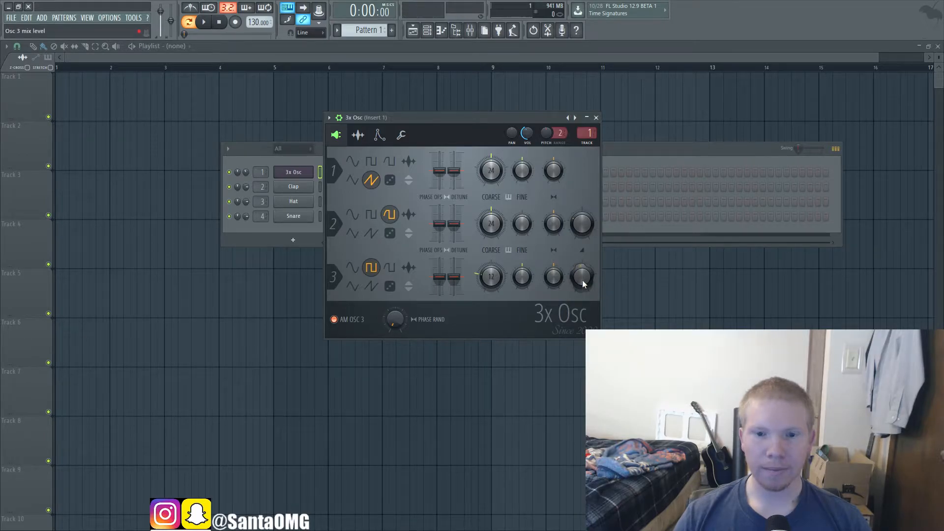
Step: Raise oscillator 2's stereo detune slightly and audition notes with oscillator 1's fine pitch near -7 cents
drag(454, 224, 453, 220)
drag(521, 171, 522, 175)
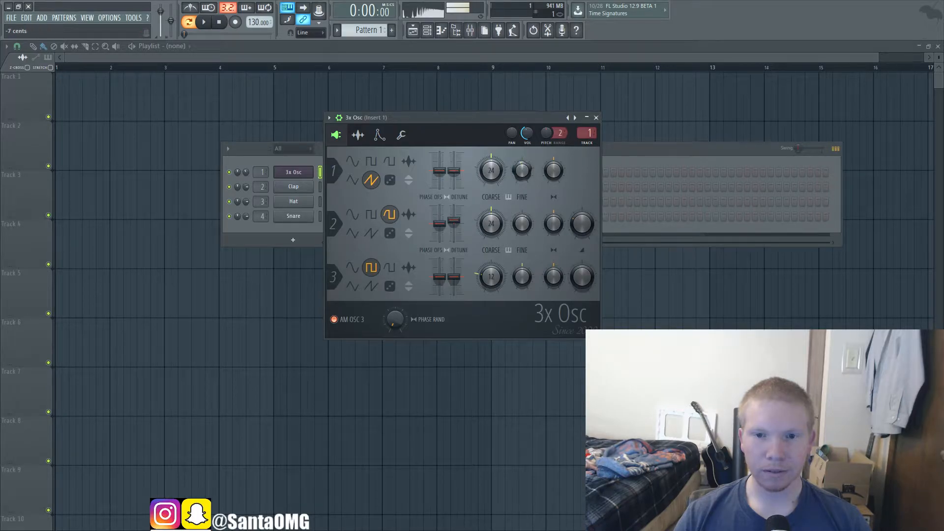
key(b)
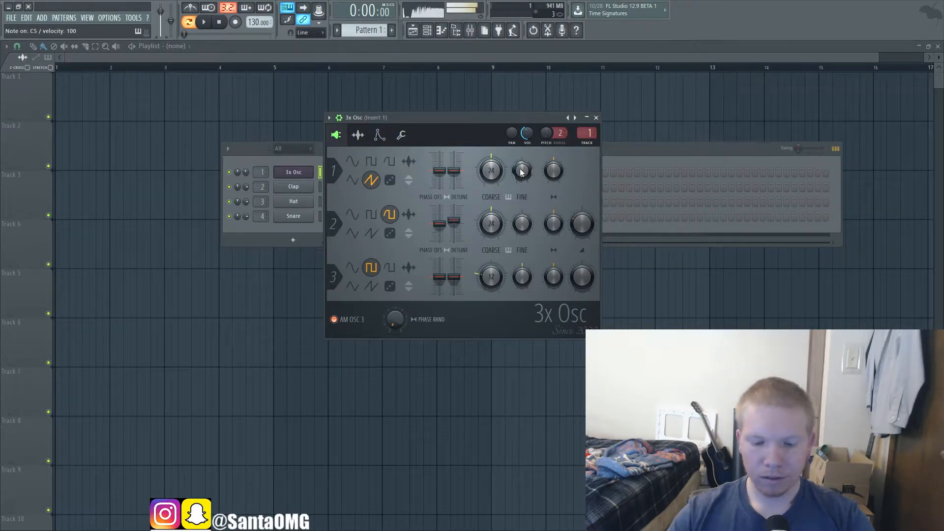
key(b)
key(b)
key(b)
drag(522, 171, 522, 170)
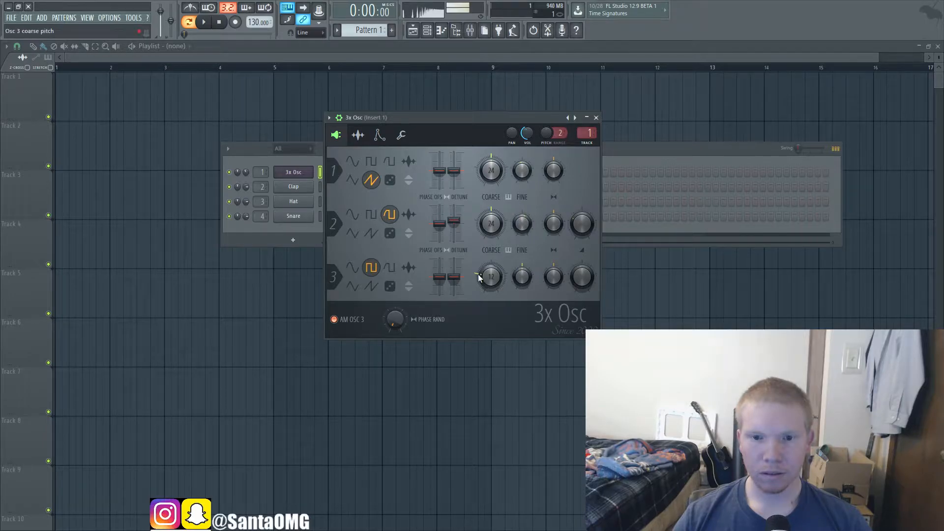
Step: Set oscillator 3's coarse pitch to -2 semitones and audition the modulated sound with repeated notes
drag(491, 276, 491, 268)
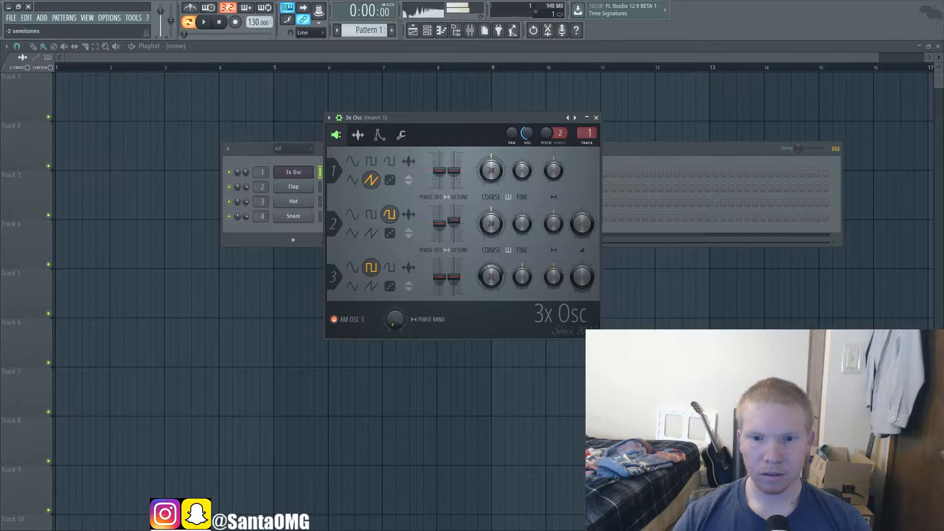
key(v)
key(v)
key(v)
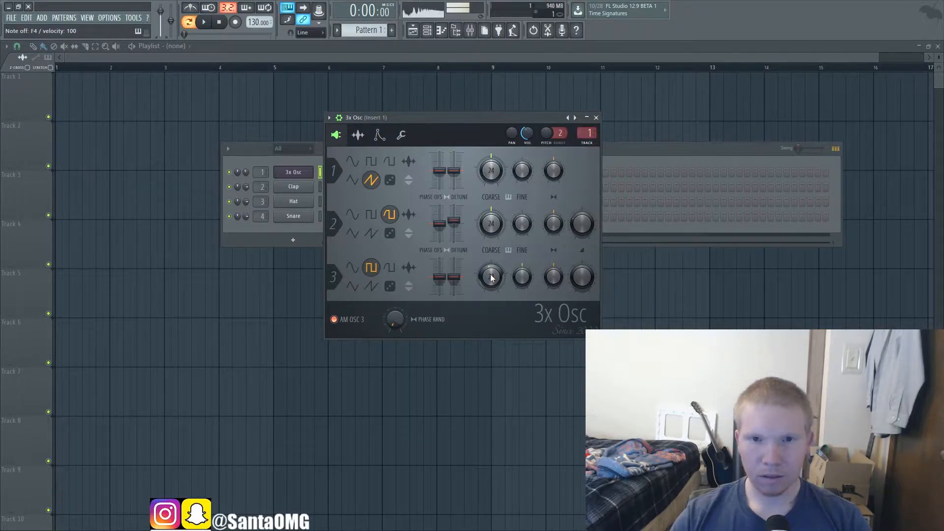
Step: Audition oscillator 3 with the noise shape, and set its shape to sawtooth
click(390, 287)
key(q)
click(370, 286)
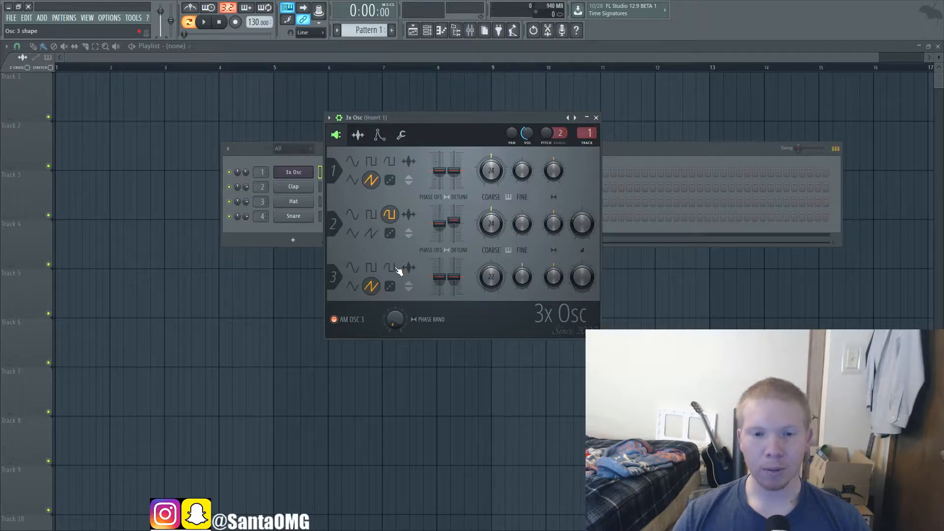
Step: Try the phase randomness, turn off AM Osc 3, and audition several notes with the randomness at 0%
drag(402, 320, 402, 291)
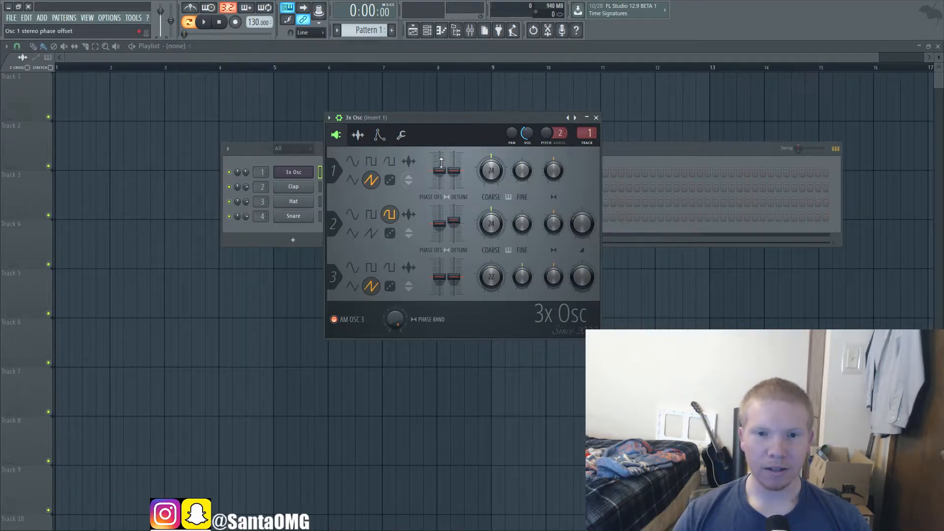
drag(440, 167, 438, 169)
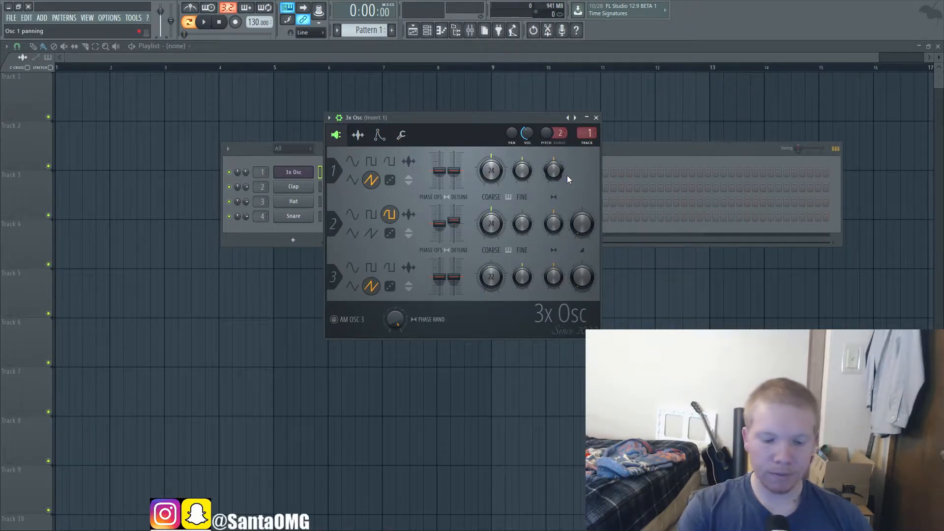
key(q)
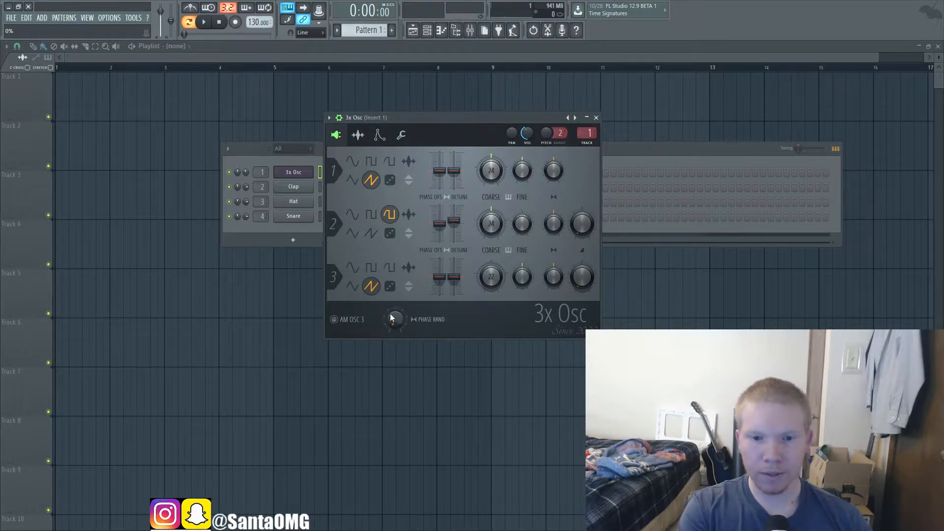
key(q)
key(t)
key(3)
key(q)
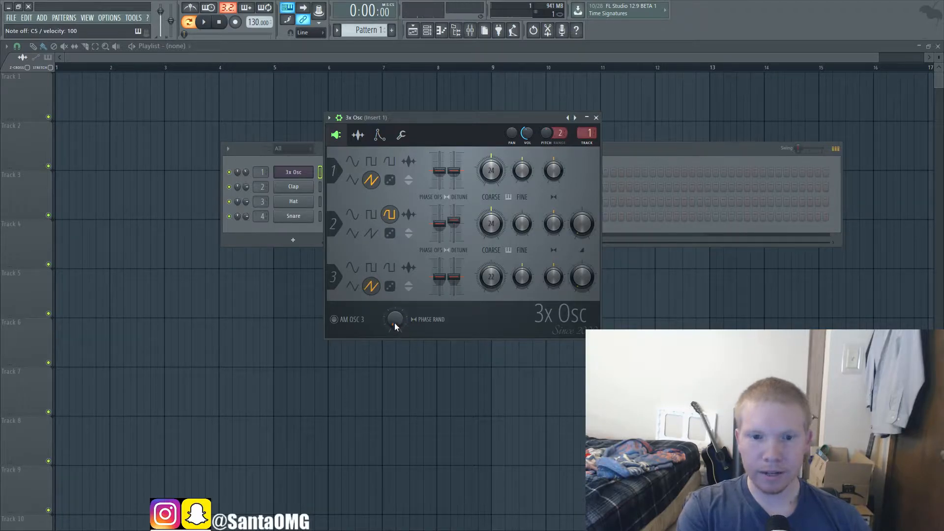
Step: Set the stereo phase randomness to 100% and audition the same note repeatedly
drag(391, 321, 391, 270)
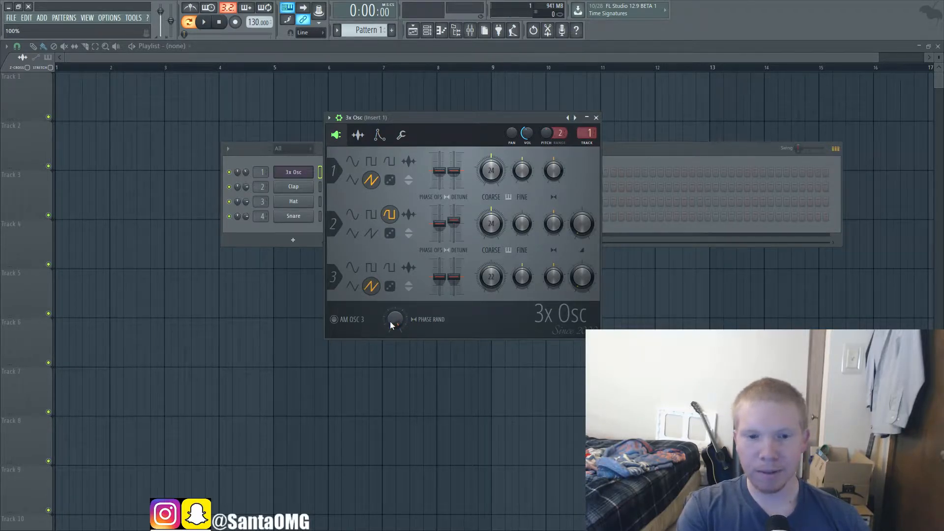
key(q)
key(q)
key(q)
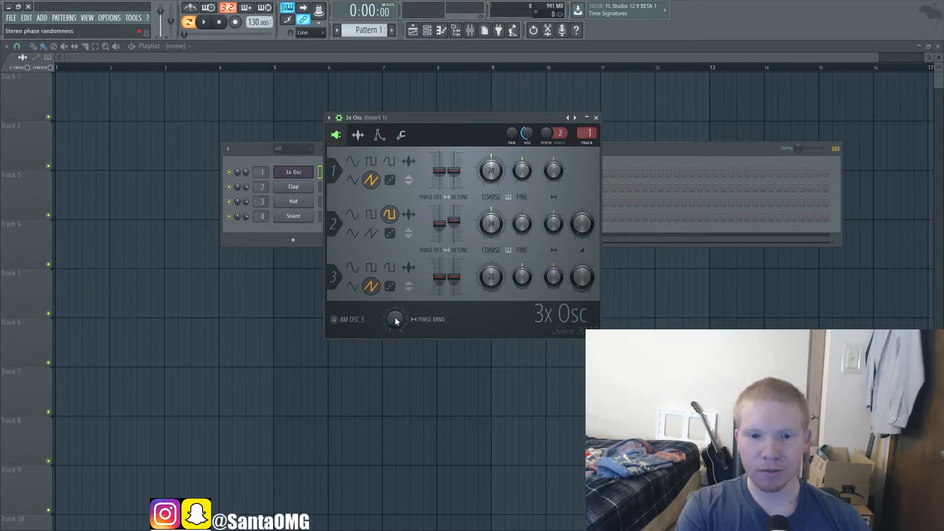
Step: Compare repeated notes before and after raising the stereo phase randomness again
key(z)
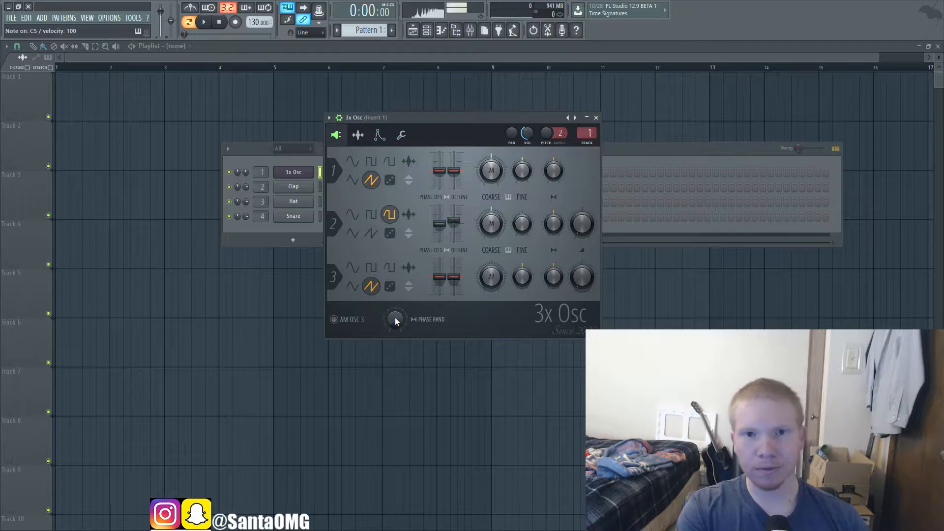
key(z)
key(z)
drag(395, 318, 395, 290)
key(z)
key(z)
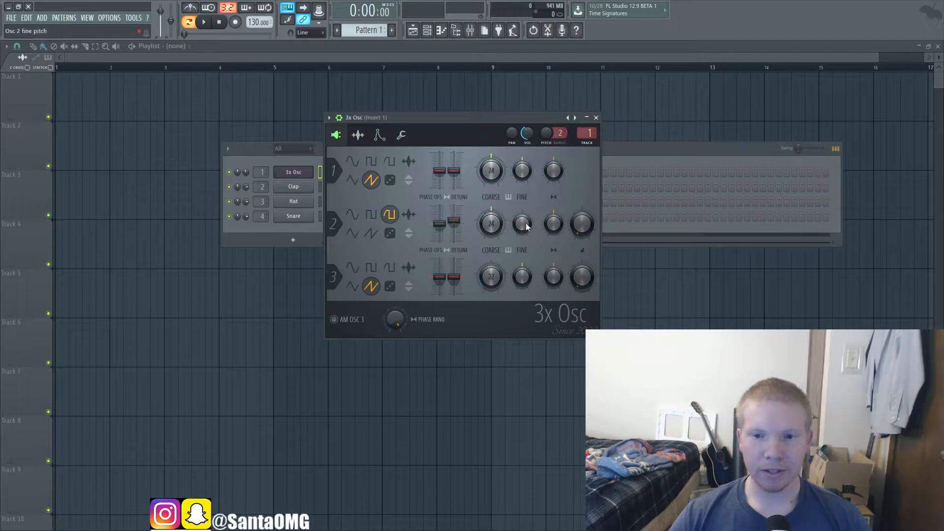
Step: Open the envelope and instrument settings and view the Panning, Volume, Mod X, Mod Y and Pitch targets
click(380, 135)
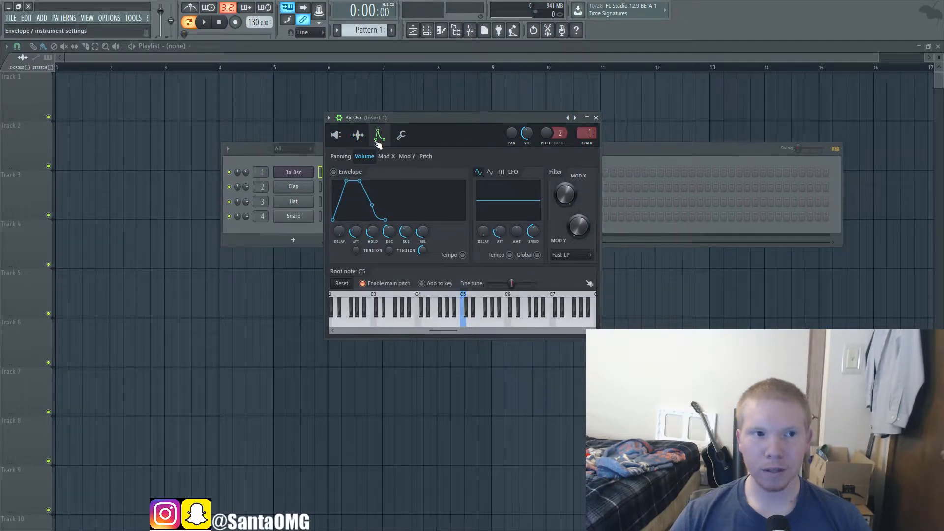
click(340, 157)
click(364, 157)
click(386, 156)
click(408, 156)
click(426, 156)
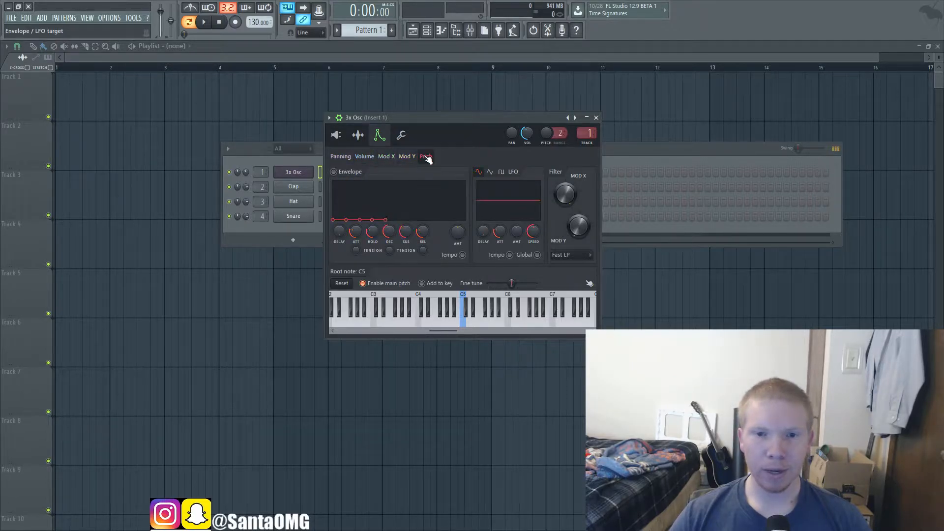
Step: Raise the panning LFO's amount and adjust its speed for faster movement, auditioning the result
click(340, 156)
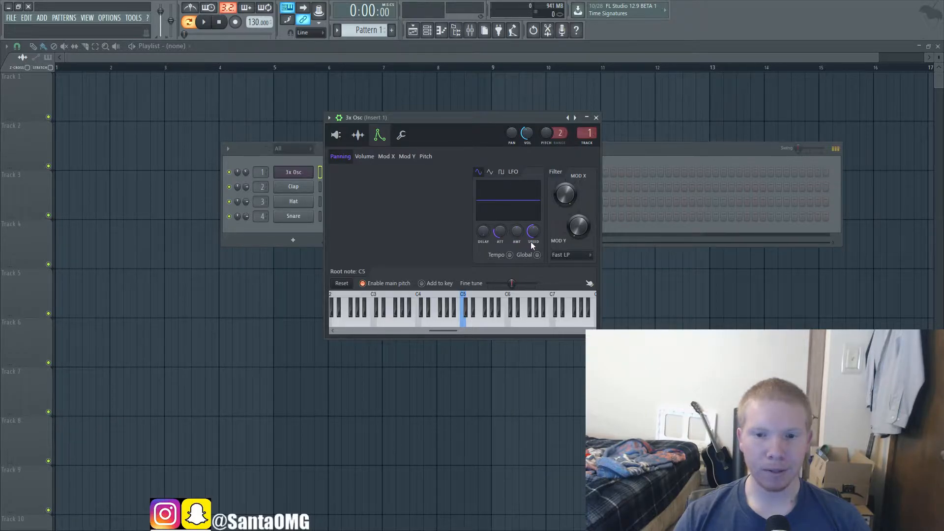
drag(515, 232, 516, 217)
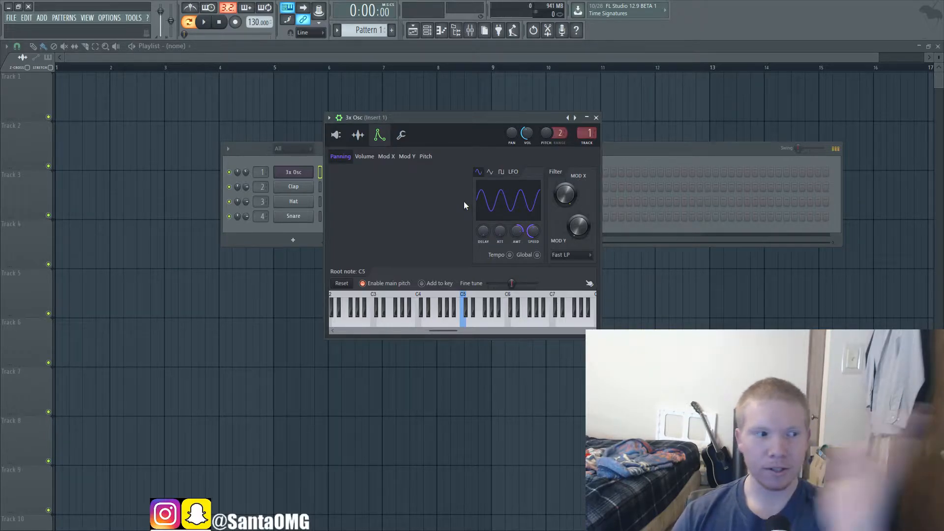
key(z)
mouse_move(533, 232)
mouse_down()
mouse_move(533, 208)
mouse_move(523, 230)
mouse_up()
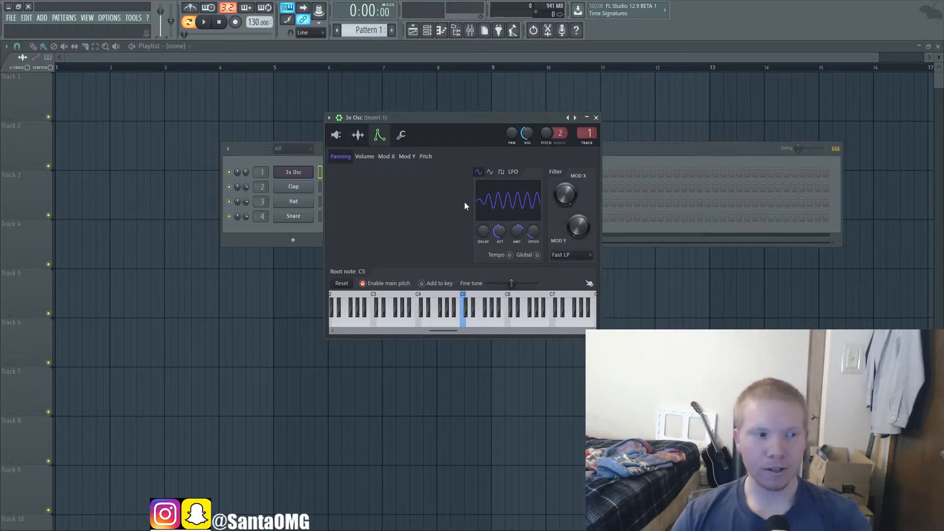
drag(517, 233, 518, 229)
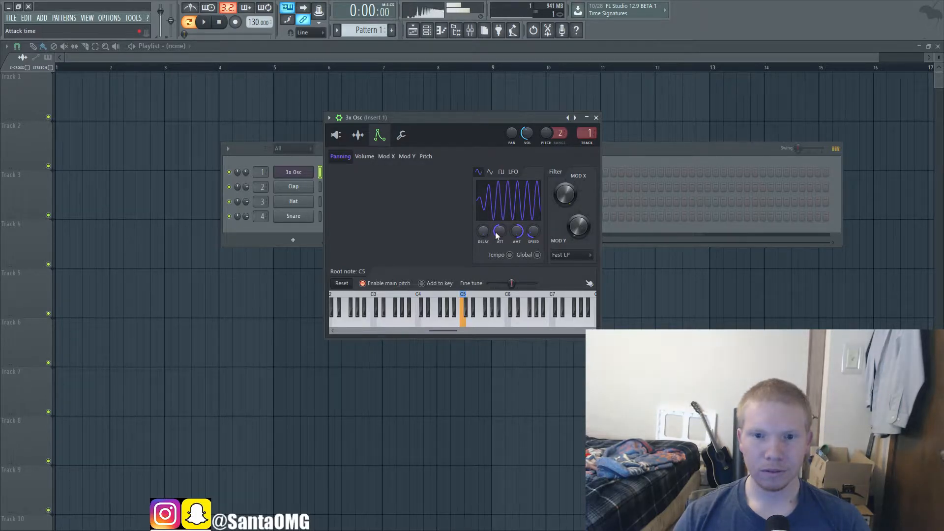
Step: Lengthen the panning LFO's attack and add a short predelay, auditioning each change
drag(499, 235, 498, 221)
key(q)
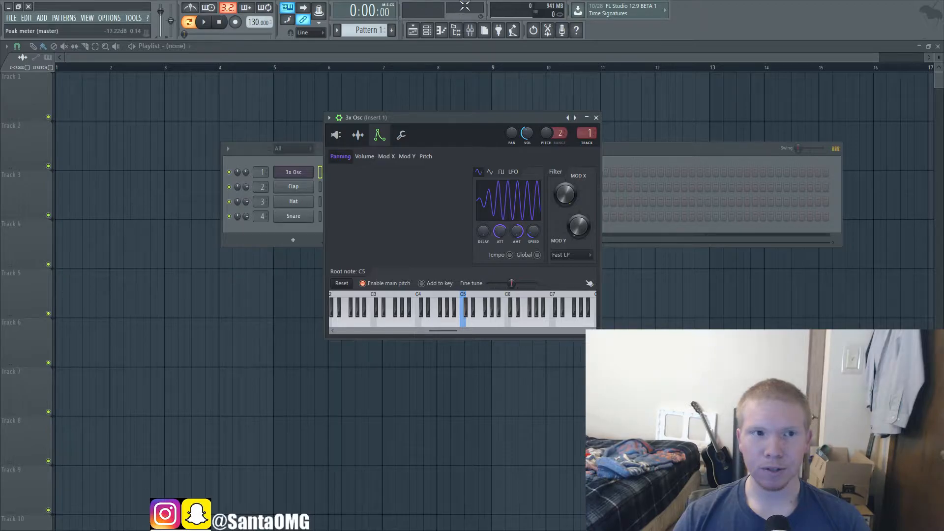
key(q)
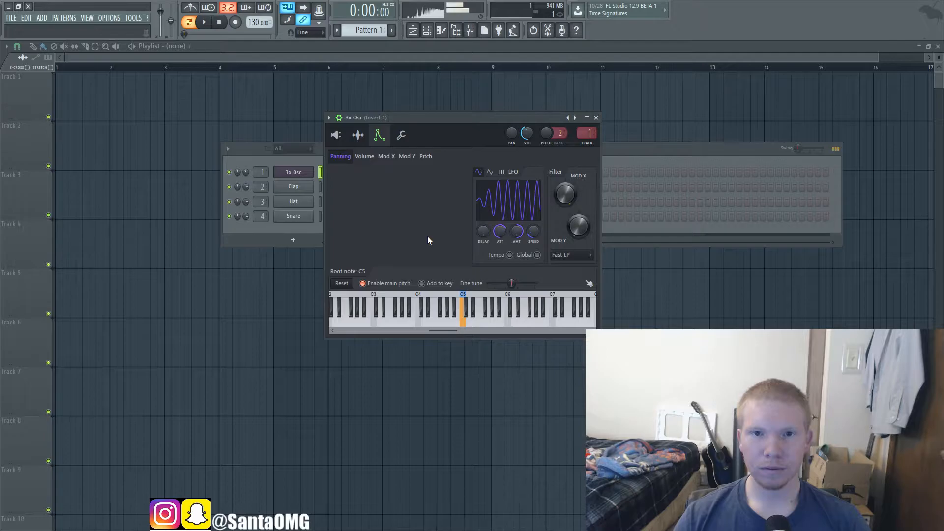
drag(483, 231, 484, 217)
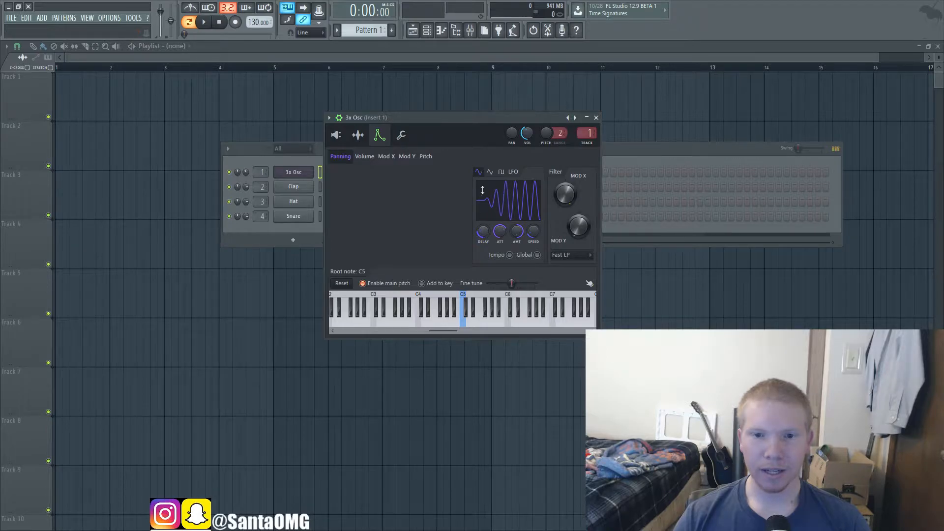
key(q)
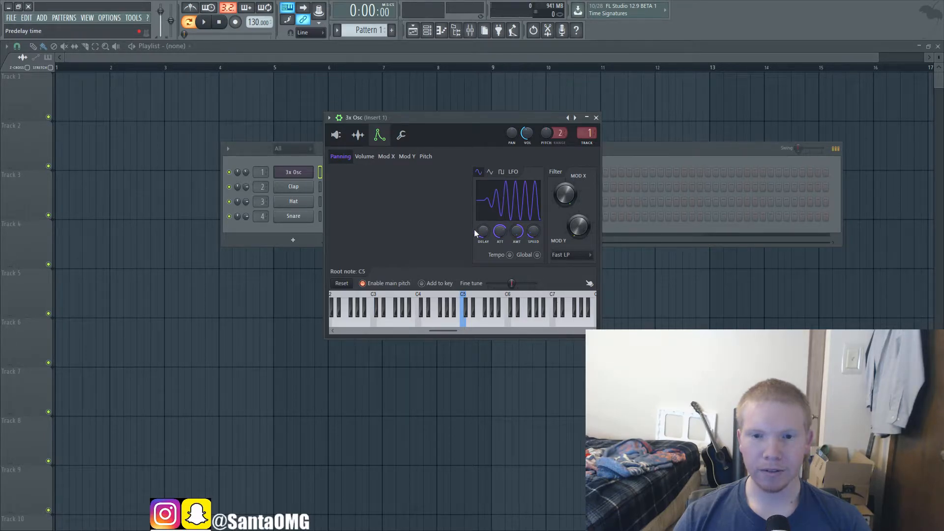
Step: Enable tempo sync for the panning LFO and bring its delay and attack down to minimum
drag(477, 230, 480, 228)
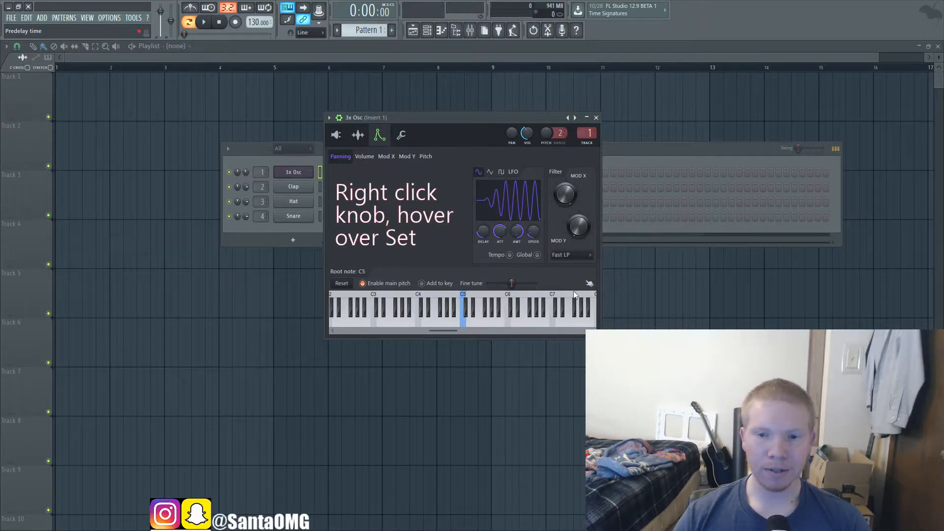
click(576, 245)
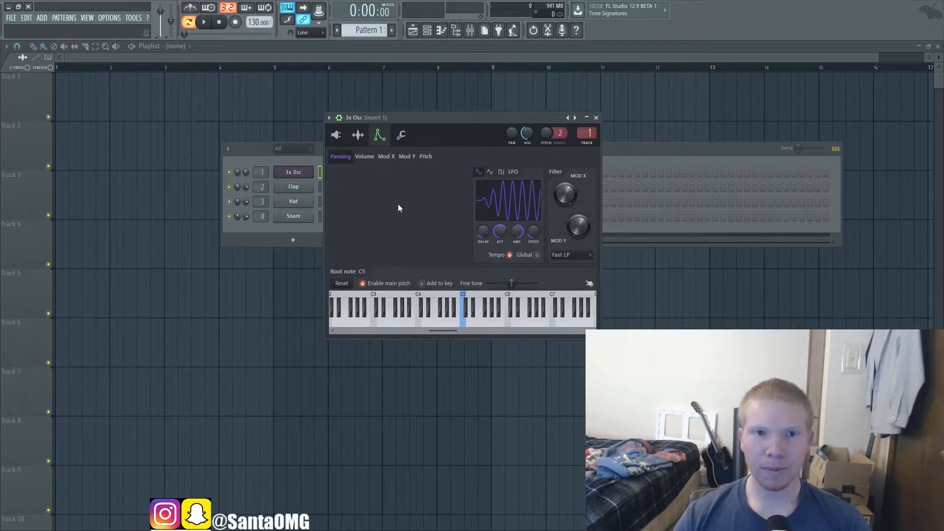
alt+click(483, 232)
alt+click(501, 233)
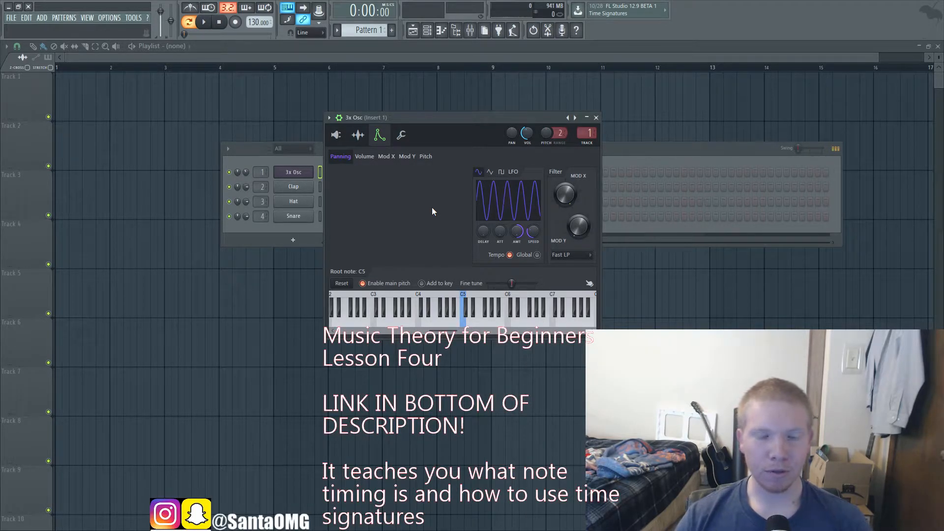
Step: Play the C5 note against the metronome to hear the tempo-synced panning, ending with the metronome off and playback stopped
key(q)
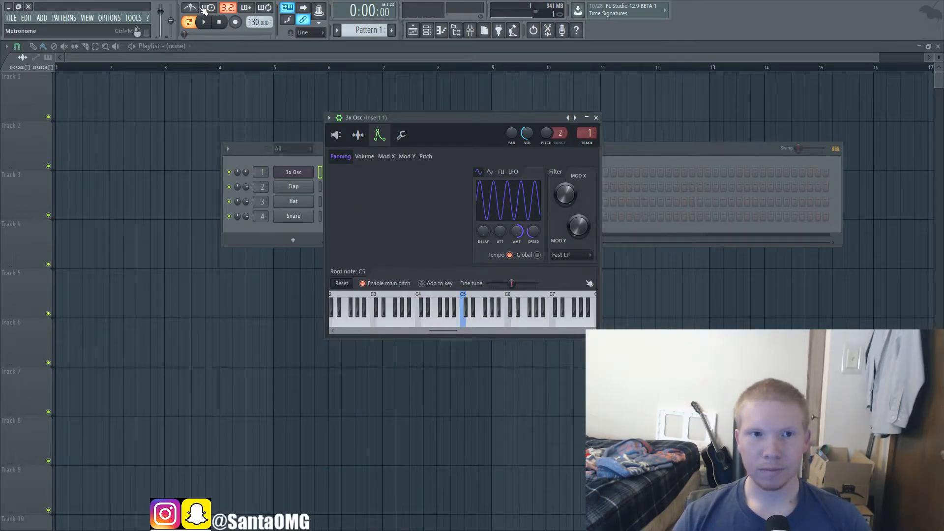
key(space)
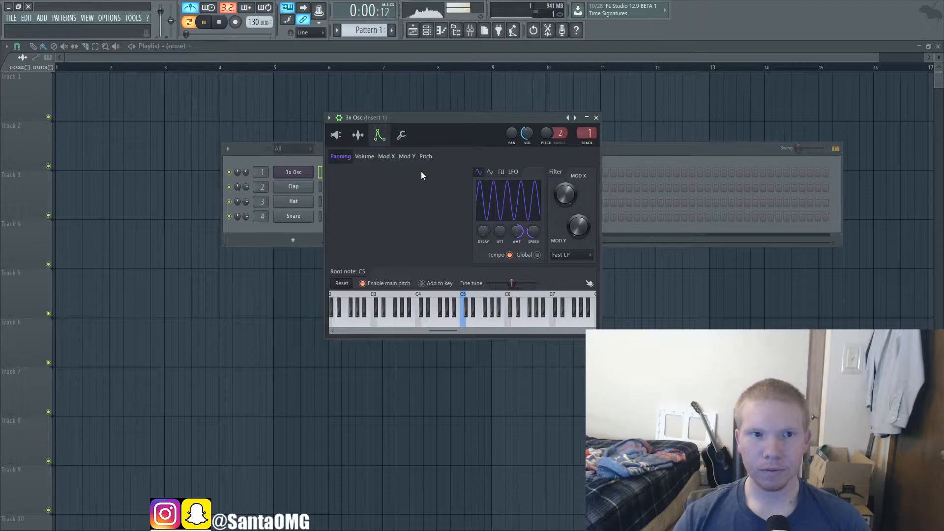
key(q)
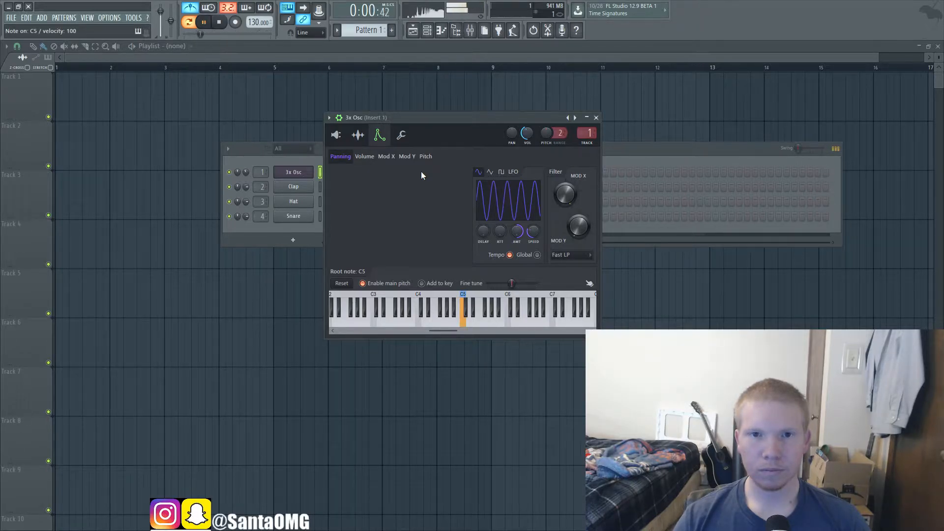
click(197, 11)
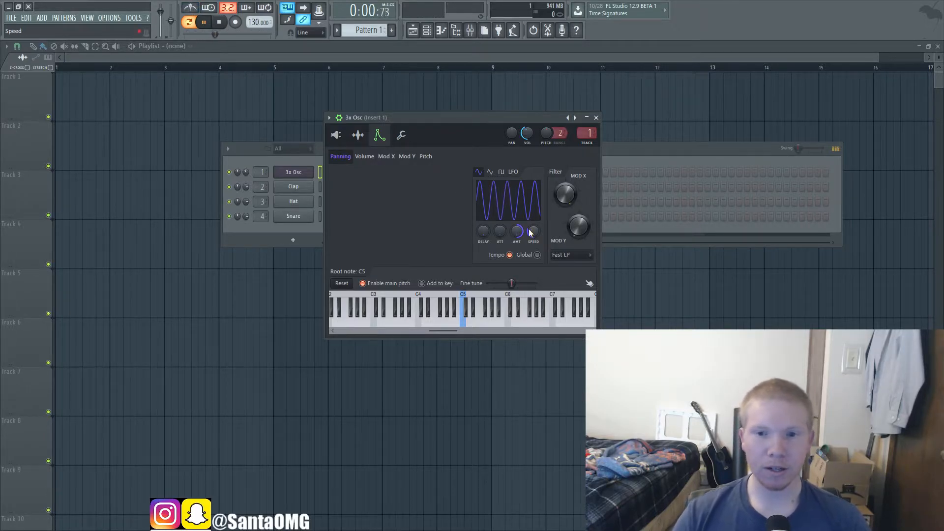
click(220, 23)
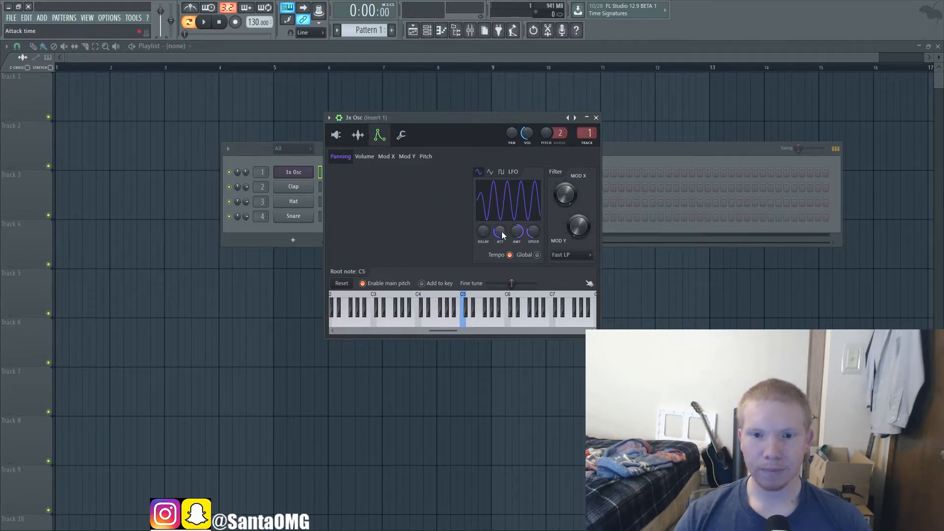
Step: Toggle the panning LFO's Global option on and off, and audition repeated C5 notes with it off
click(538, 255)
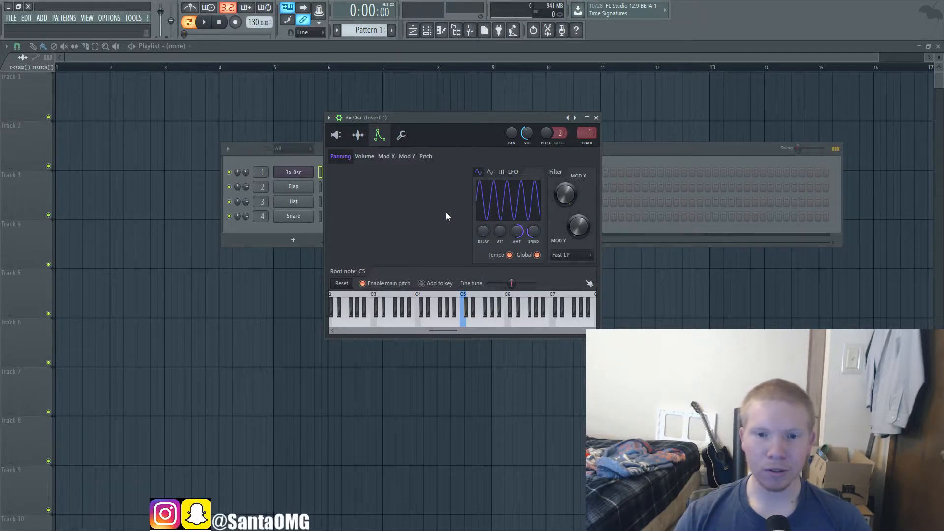
click(537, 255)
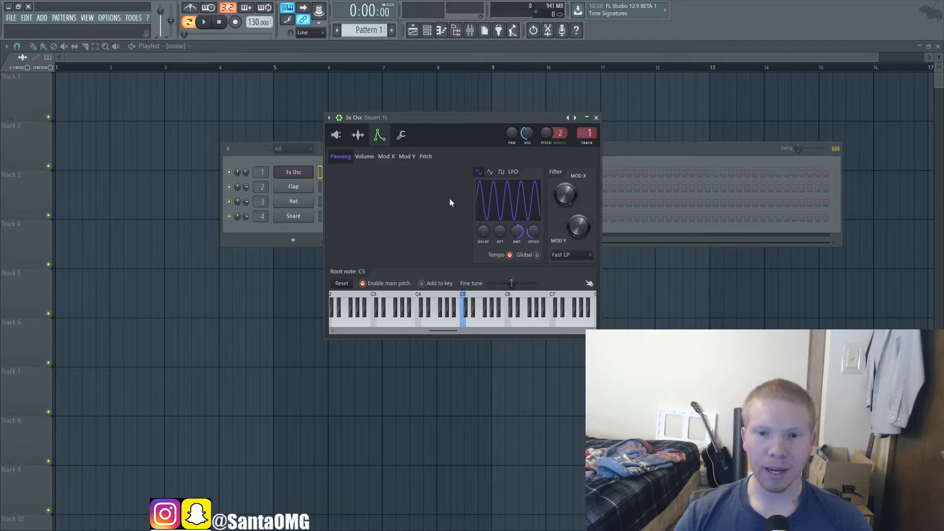
key(q)
key(q)
key(q)
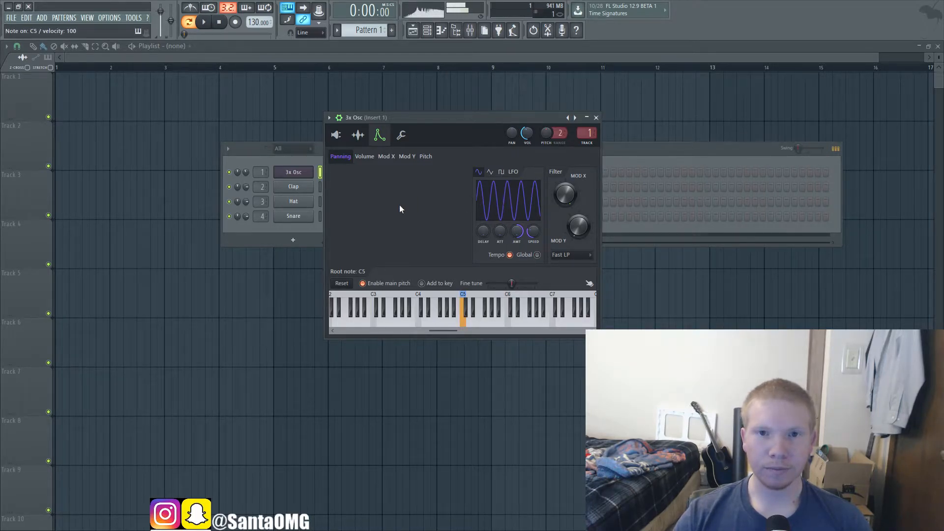
key(q)
key(q)
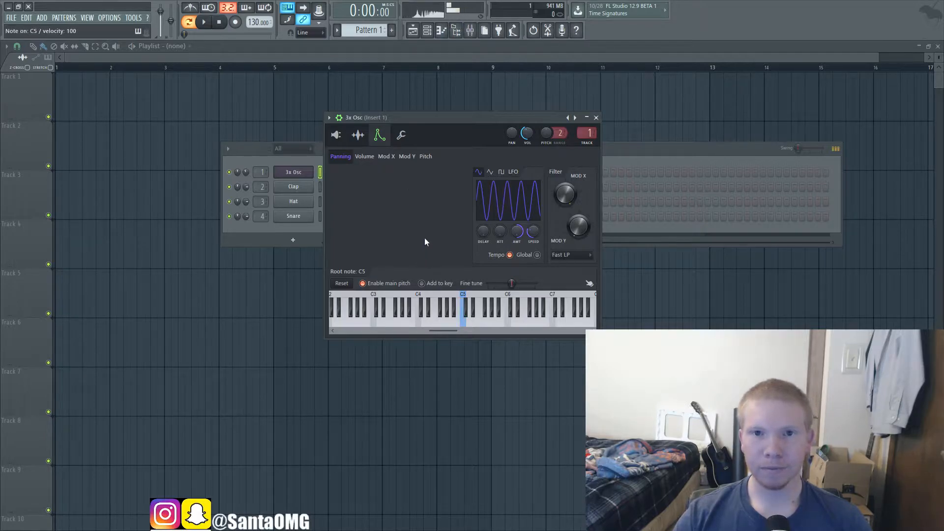
key(q)
key(q)
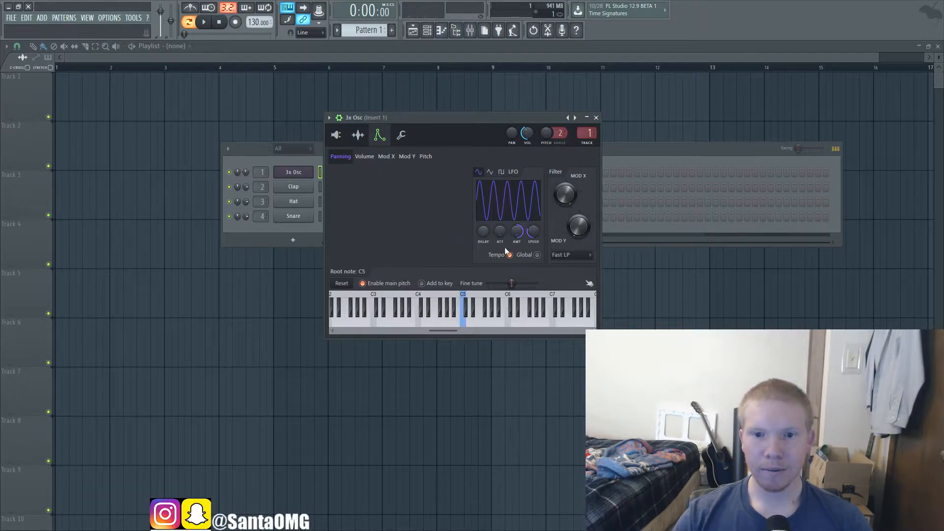
Step: Turn on Global for the panning LFO and slow its speed slightly, auditioning C5 notes
click(538, 255)
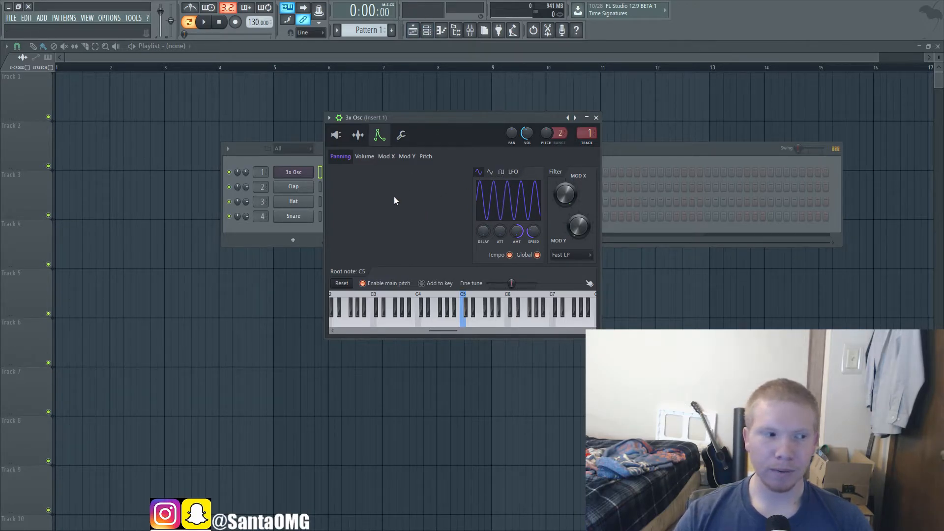
key(q)
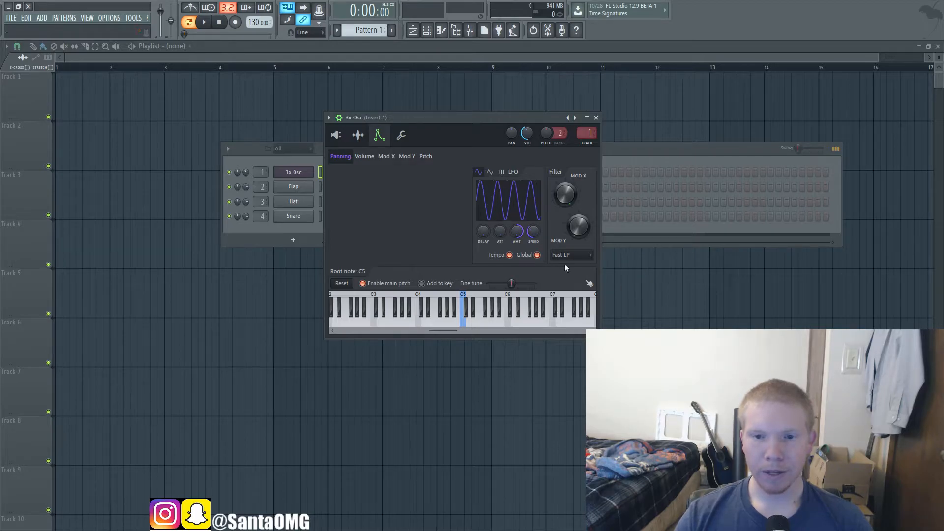
key(q)
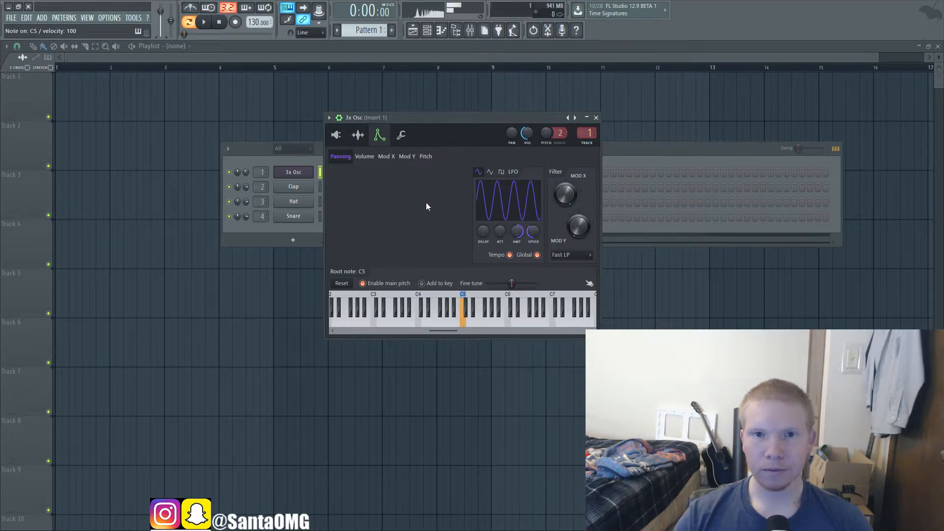
key(q)
Step: Turn Global back off for the panning LFO and audition the C5 note again
click(538, 256)
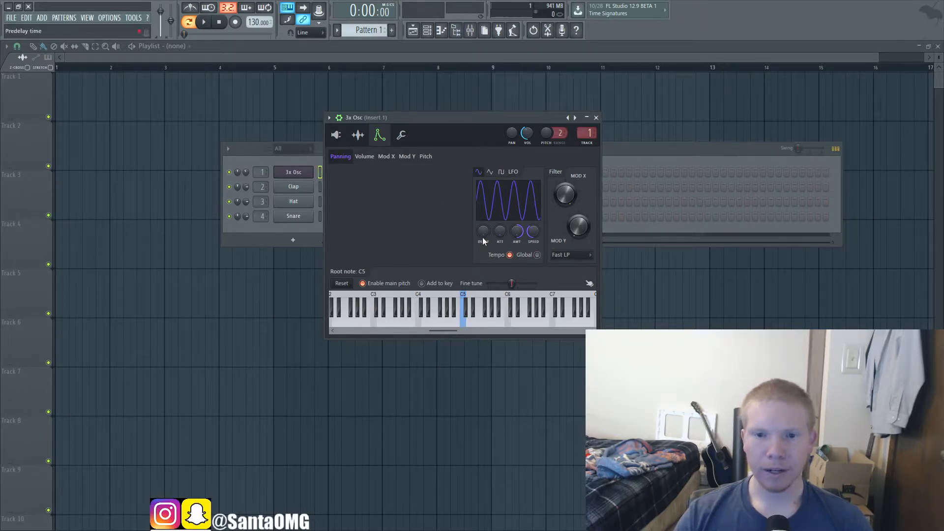
key(q)
key(q)
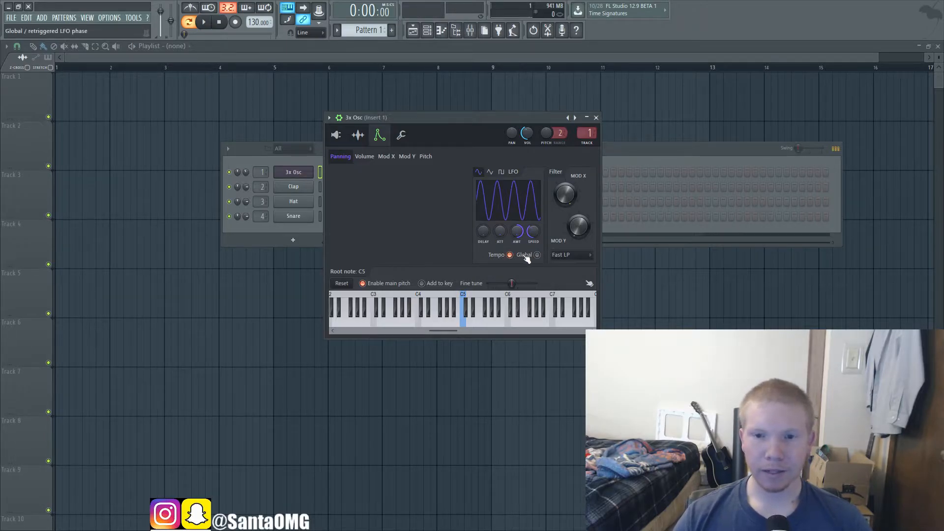
Step: Compare the Panning and Volume settings, and enable the envelope on the Volume target
click(358, 156)
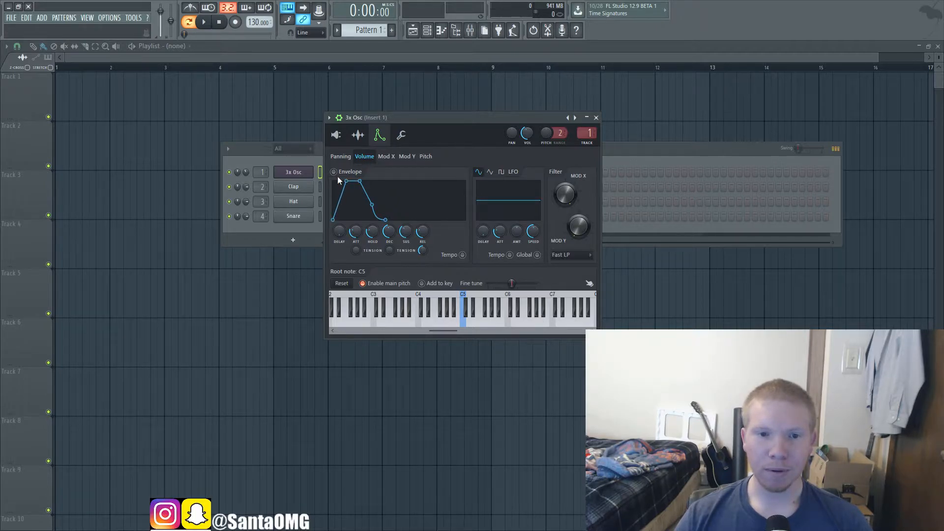
click(341, 157)
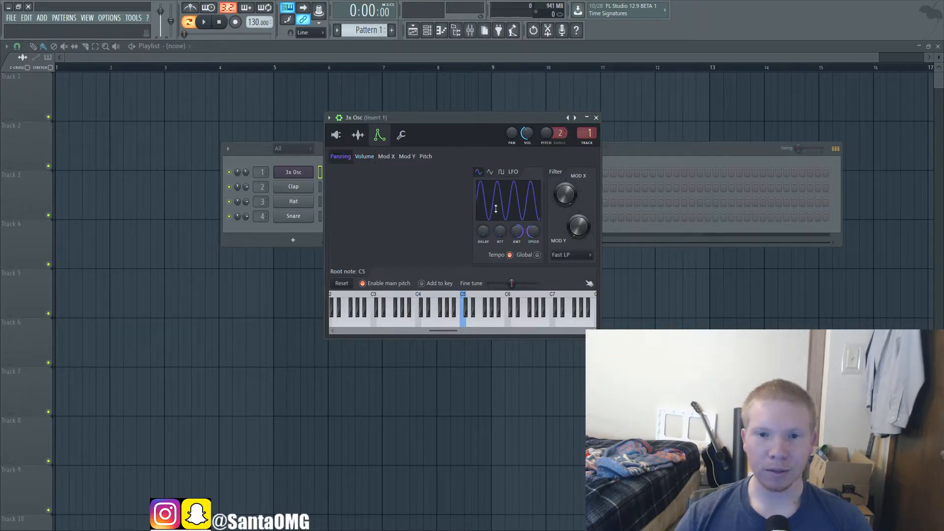
click(364, 156)
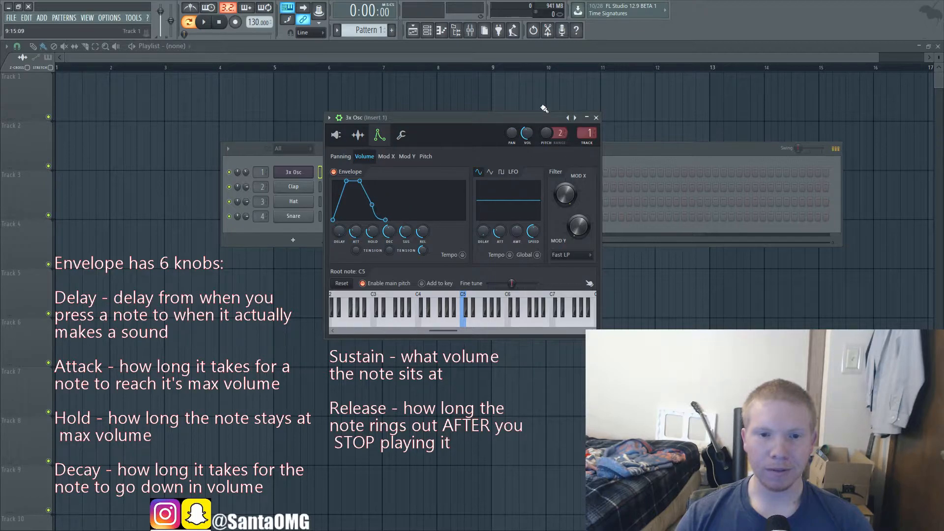
Step: Compare the C5 note with the volume envelope on, off and on again
key(q)
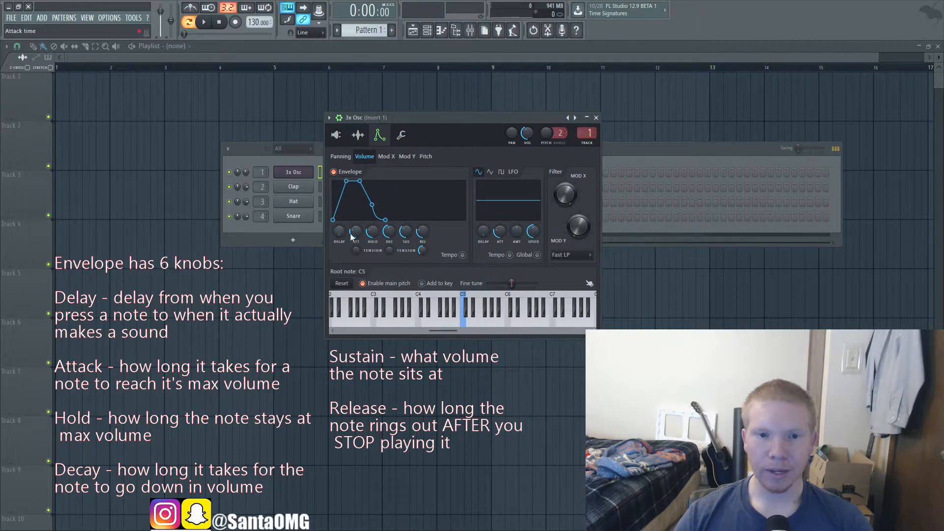
click(339, 175)
key(q)
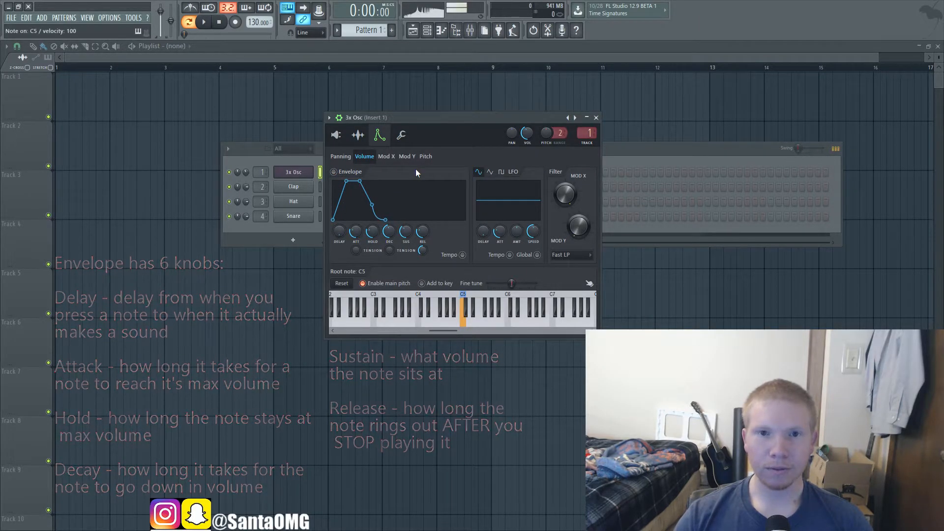
click(337, 136)
click(379, 139)
key(q)
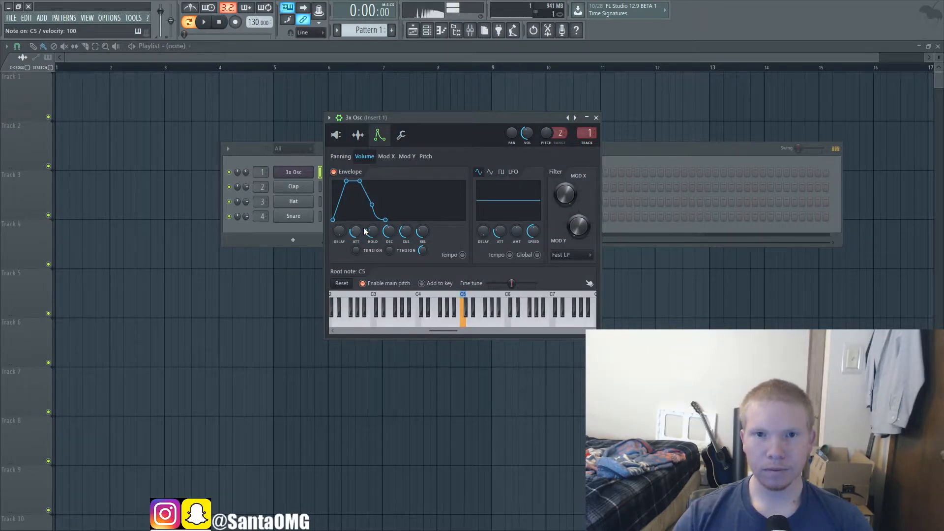
Step: Bring the volume envelope's attack, hold, sustain and release to minimum and shorten its decay, auditioning the plucked sound
drag(355, 232, 406, 244)
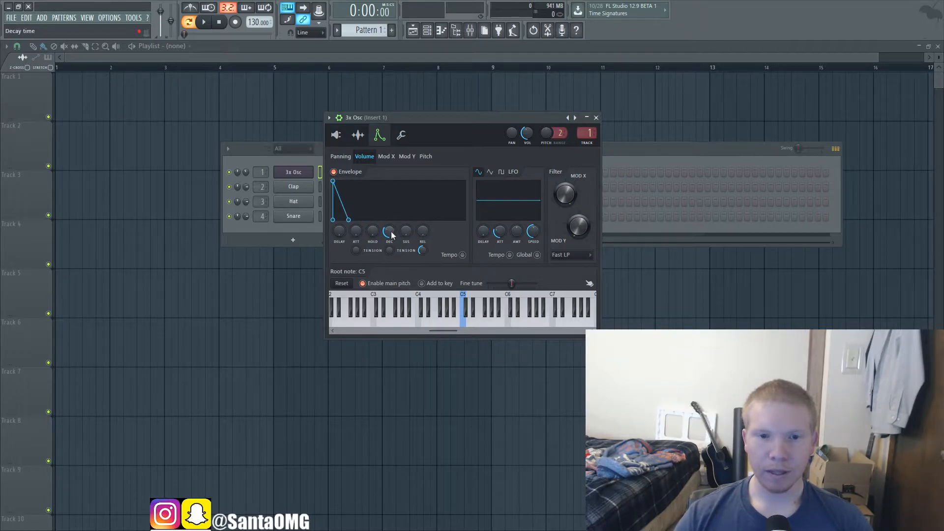
drag(390, 231, 390, 235)
key(z)
key(z)
key(z)
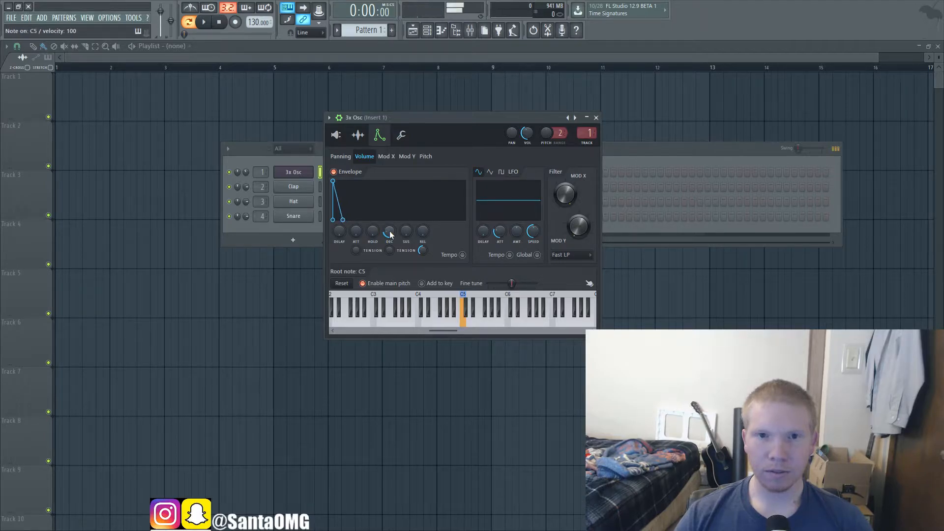
Step: Play a run of different notes to audition the short-decay plucked sound
key(q)
key(q)
key(c)
key(b)
key(v)
key(0)
key(o)
key(r)
key(bracketright)
key(0)
key(7)
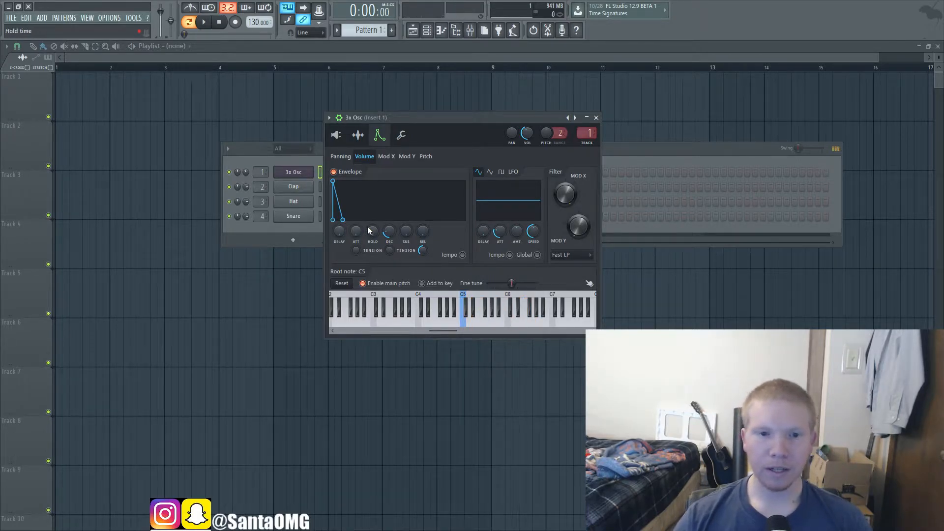
Step: Readjust the volume envelope's decay, and try a short delay with a C5 note before returning the delay to minimum
scroll(388, 233, up, 3)
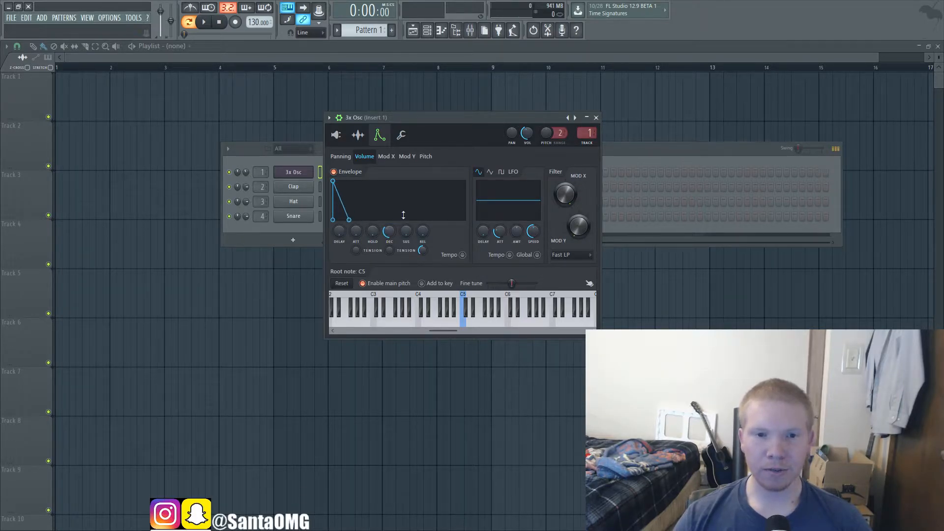
drag(389, 234, 341, 222)
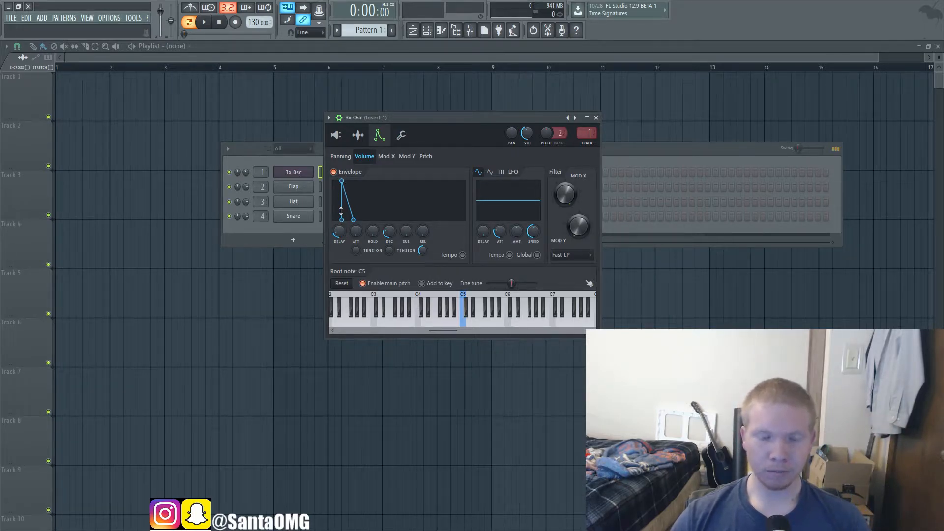
key(q)
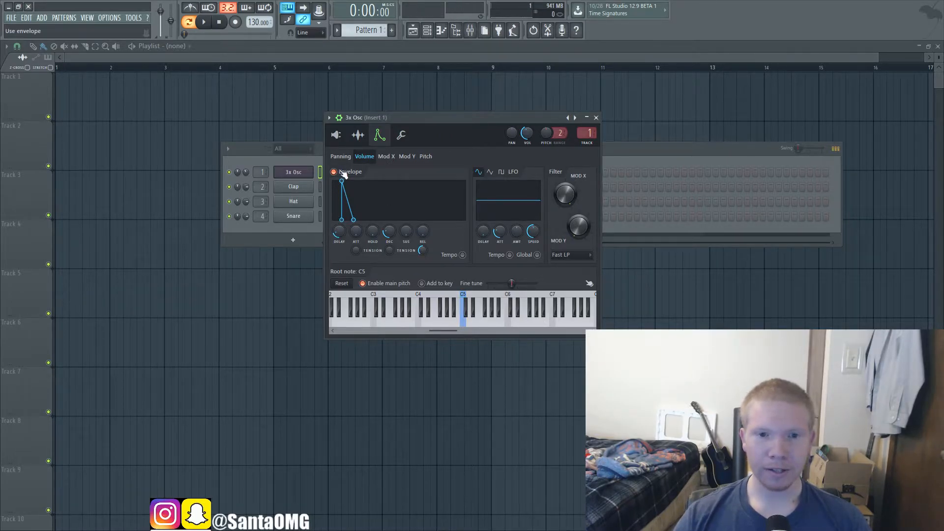
drag(338, 232, 338, 243)
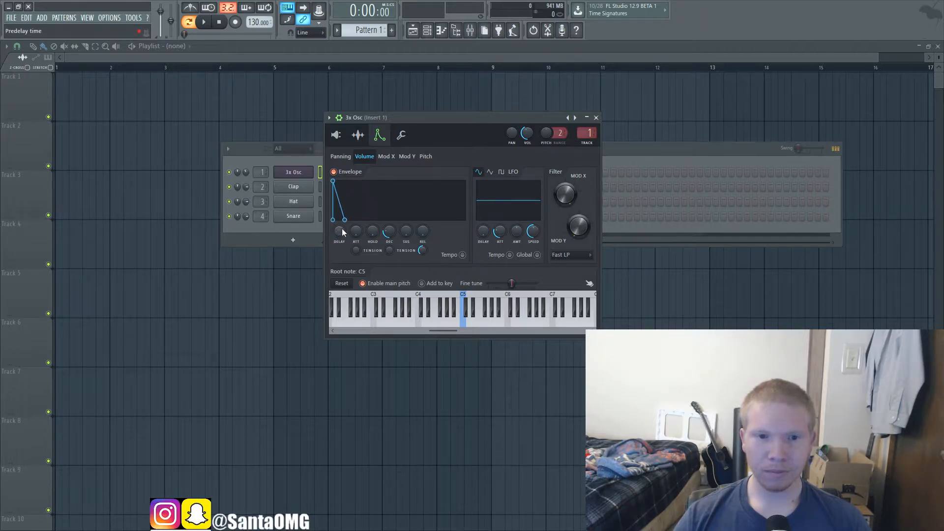
Step: Lengthen the volume envelope's attack and add hold time, auditioning each change
drag(333, 181, 346, 180)
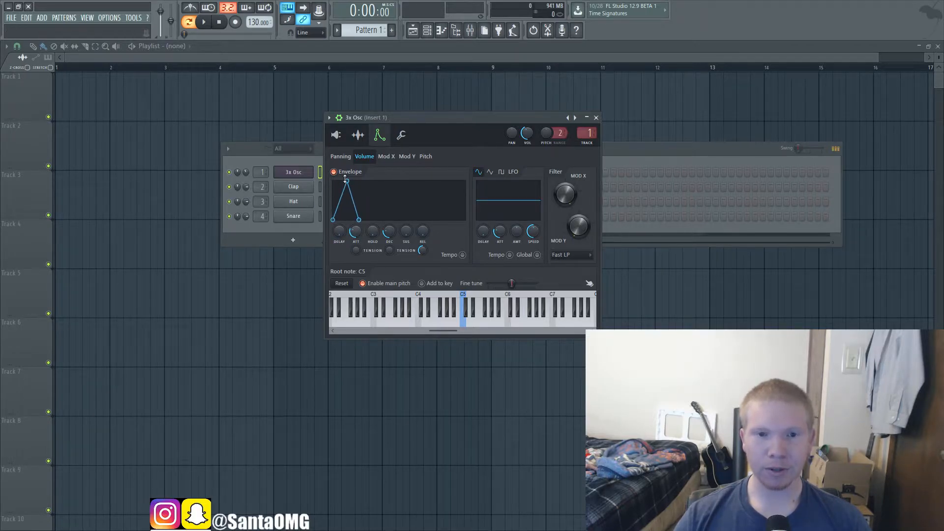
key(q)
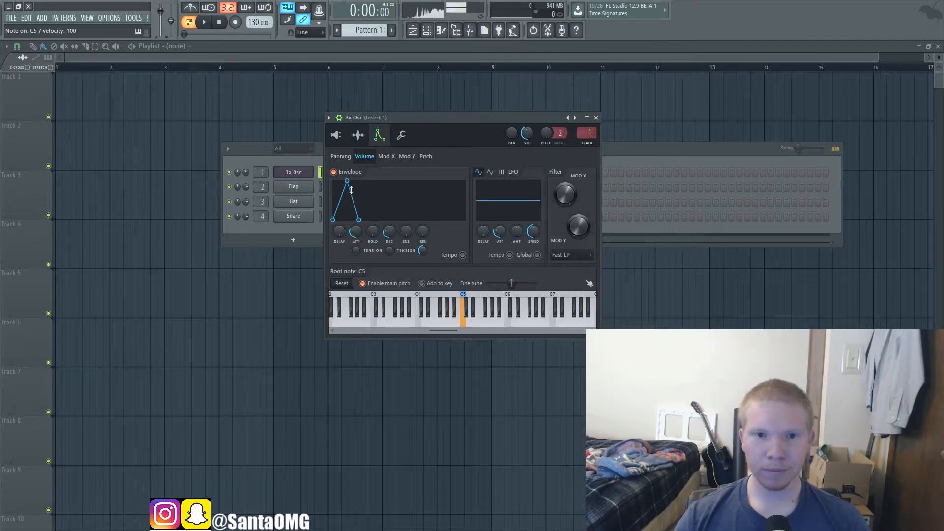
drag(347, 181, 363, 181)
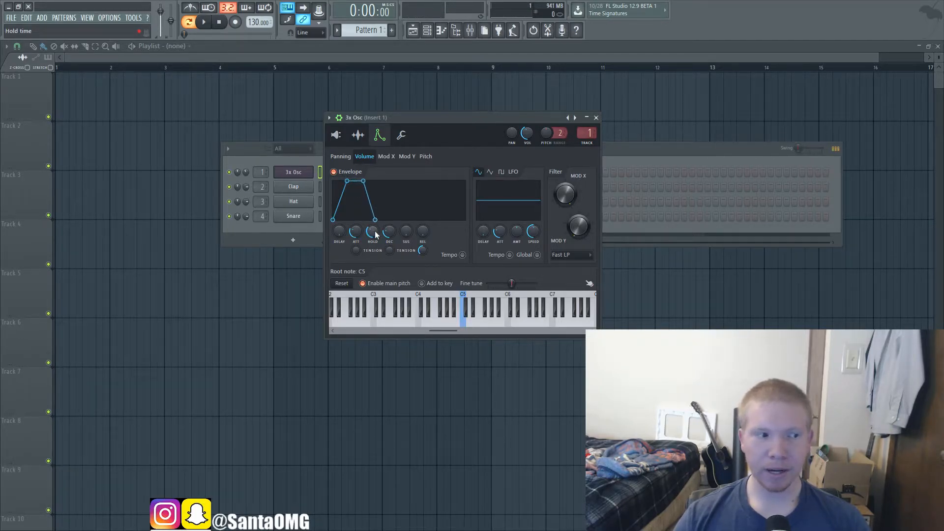
key(z)
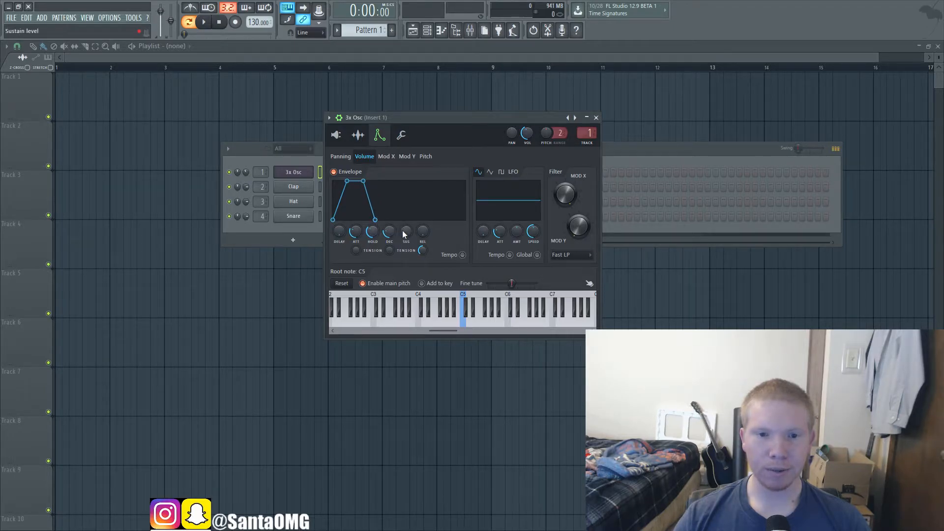
Step: Audition C5 with the volume envelope's sustain at minimum, and again with sustain raised to about half and decay cut to minimum
drag(406, 231, 406, 238)
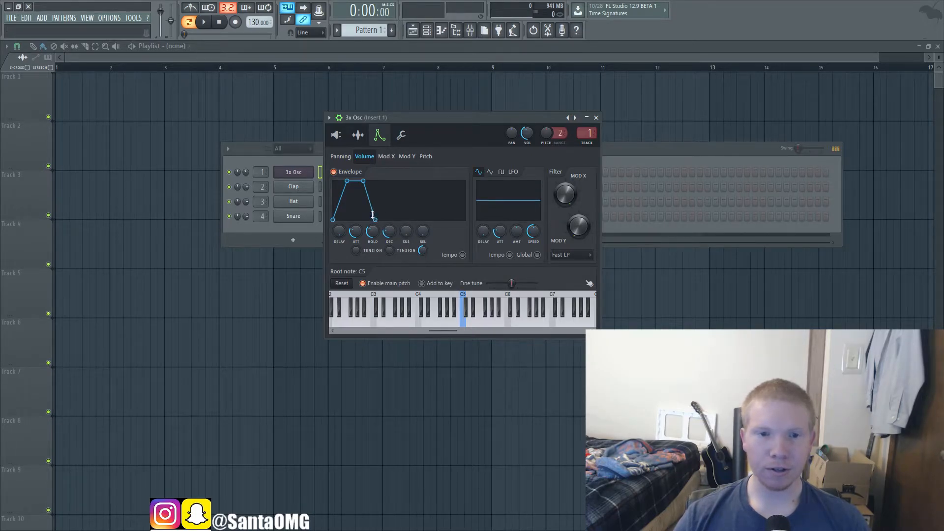
key(z)
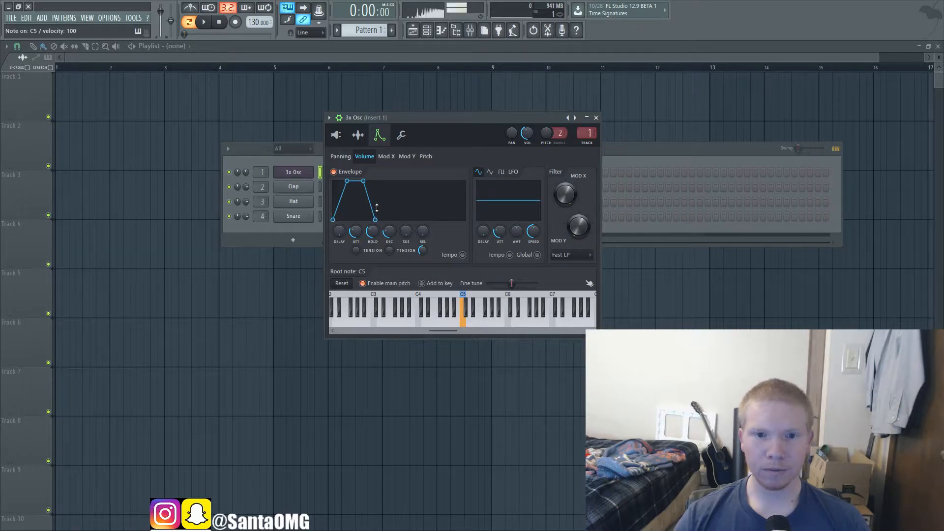
drag(377, 208, 370, 205)
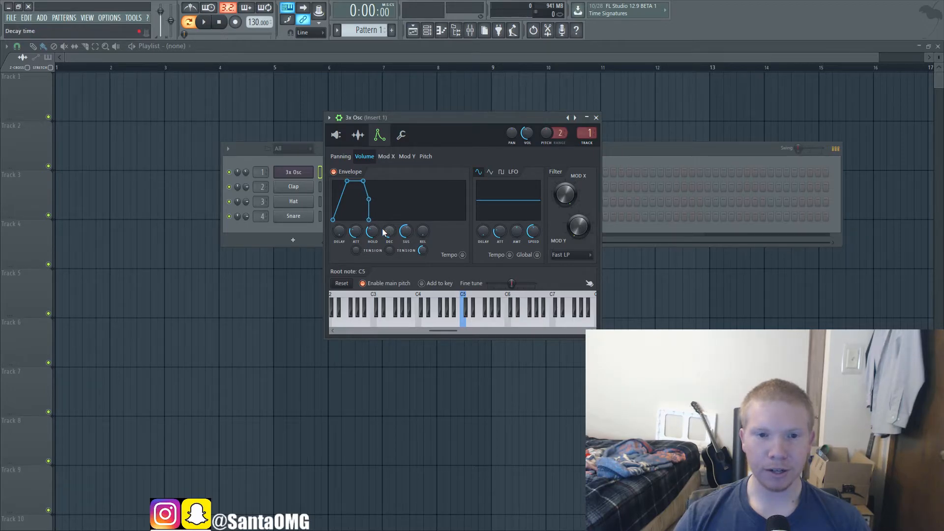
key(z)
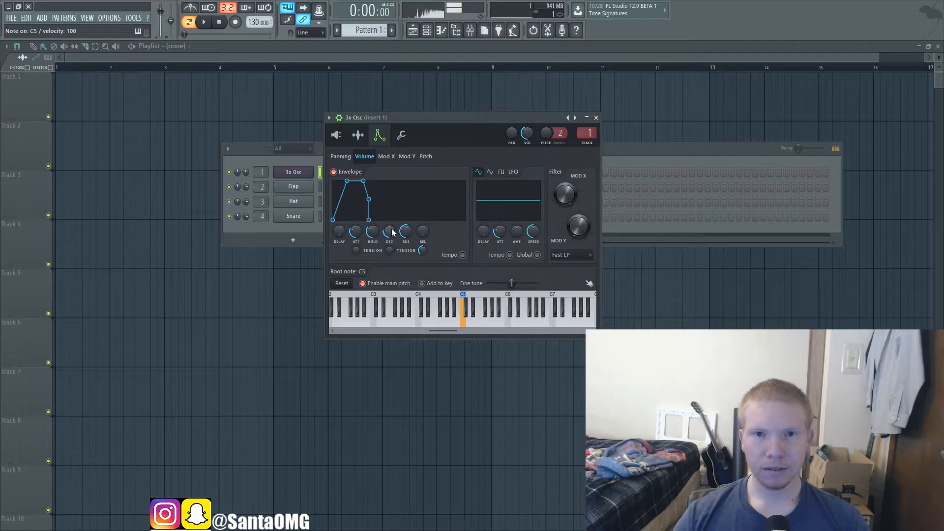
Step: Lengthen the volume envelope's release and bring attack, decay and sustain to minimum, keeping some hold, and audition C5
drag(422, 232, 411, 248)
drag(348, 231, 390, 246)
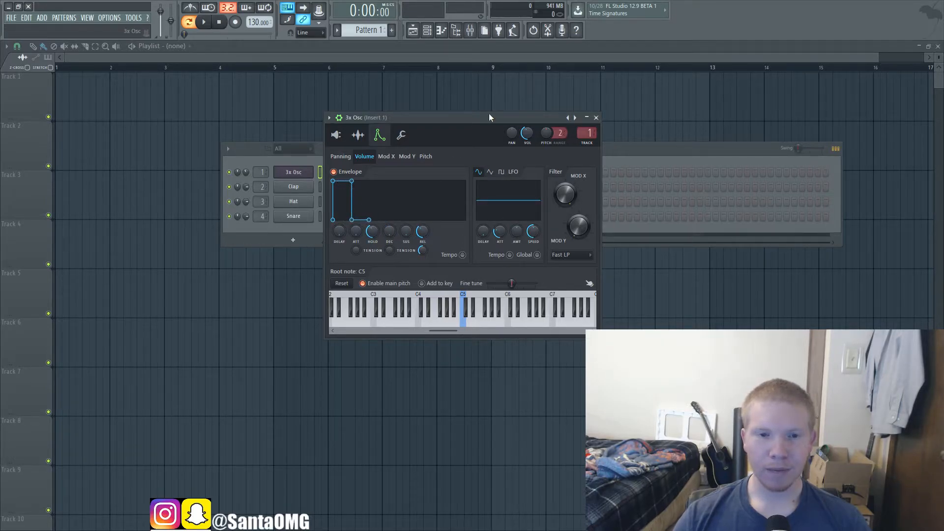
key(q)
key(q)
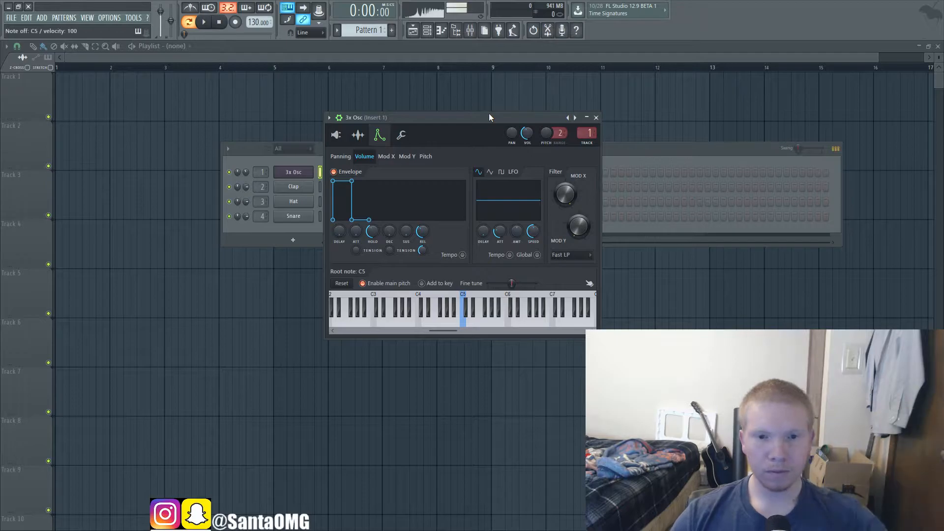
key(z)
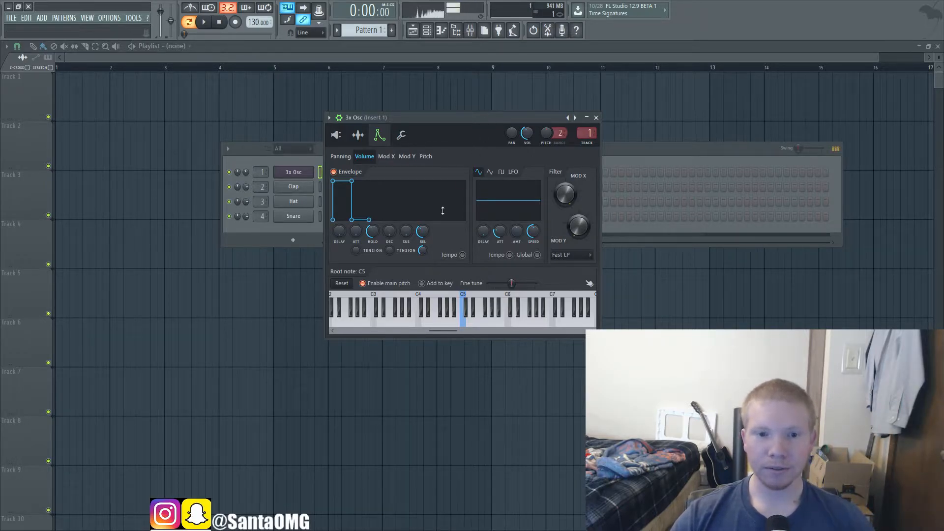
Step: Bring the volume envelope's release to minimum and play several notes to hear the abrupt cutoff
mouse_move(423, 229)
mouse_down()
mouse_move(422, 246)
mouse_move(423, 220)
mouse_move(423, 246)
mouse_up()
key(z)
key(z)
key(z)
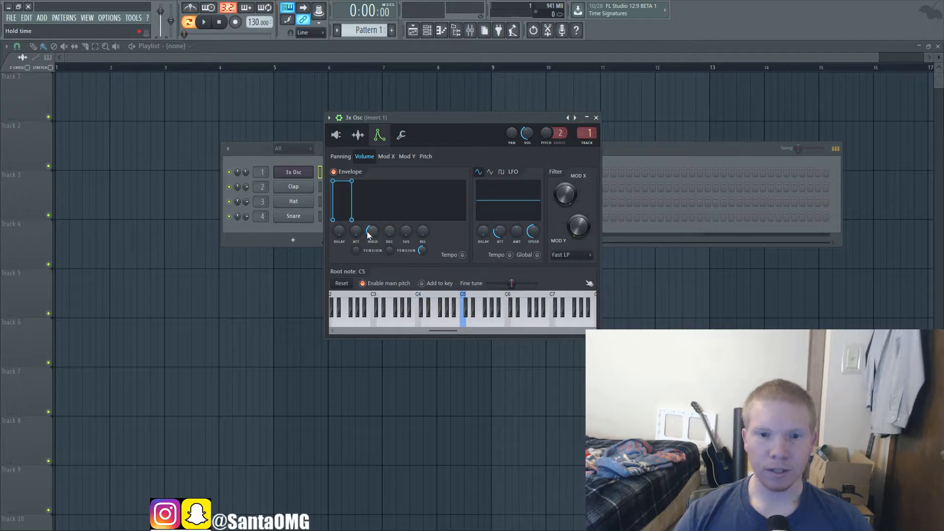
Step: Lengthen the volume envelope's attack and decay, remove the hold, and bend both slopes inward with tension, auditioning C5
drag(357, 231, 356, 224)
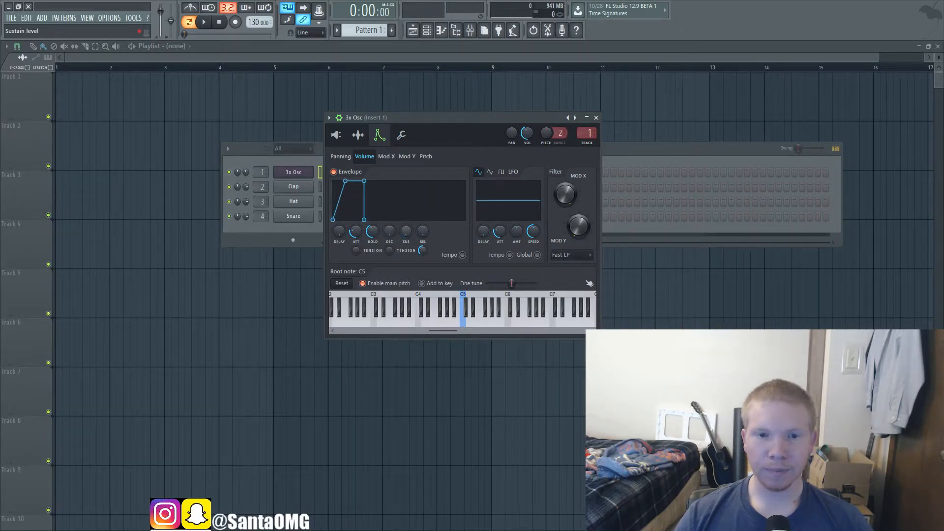
drag(389, 232, 356, 253)
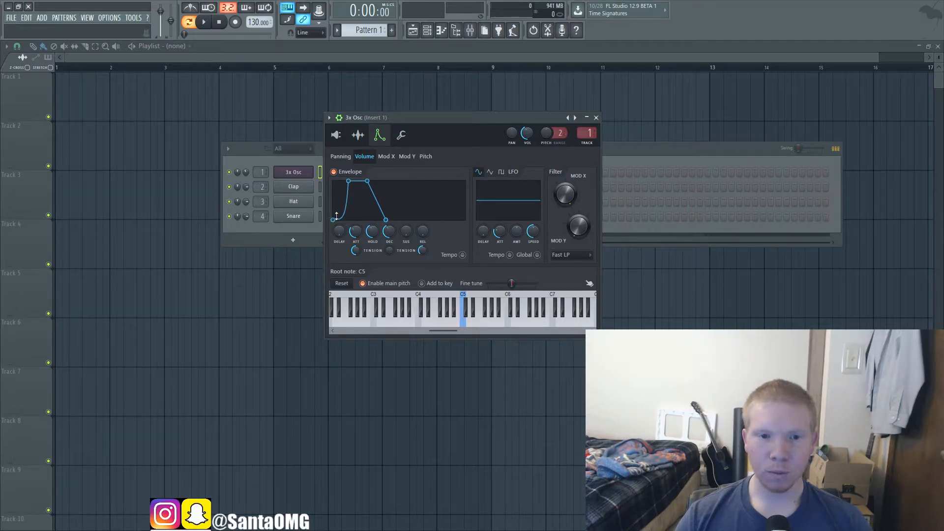
mouse_move(376, 230)
mouse_down()
mouse_move(376, 250)
mouse_move(389, 255)
mouse_move(384, 246)
mouse_up()
key(q)
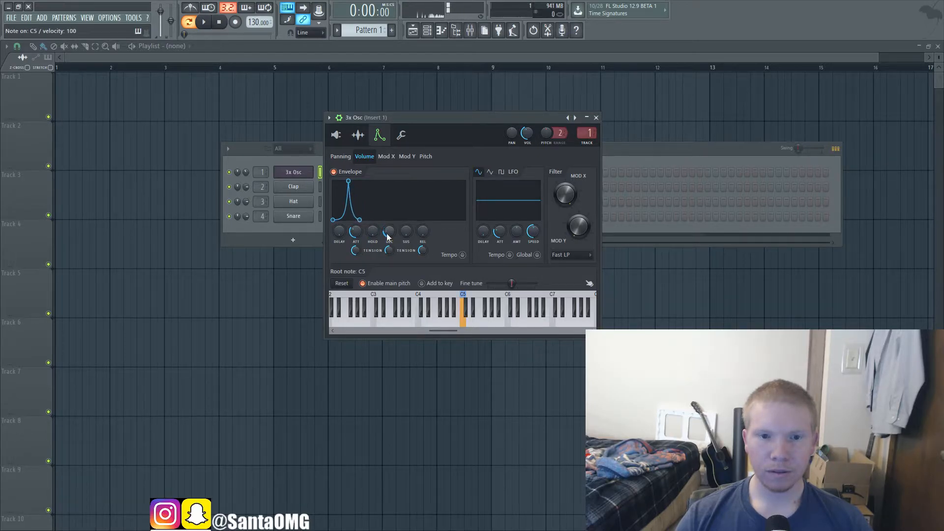
Step: Reset the attack and decay tensions to straight slopes and audition the volume envelope
alt+click(360, 250)
alt+click(396, 250)
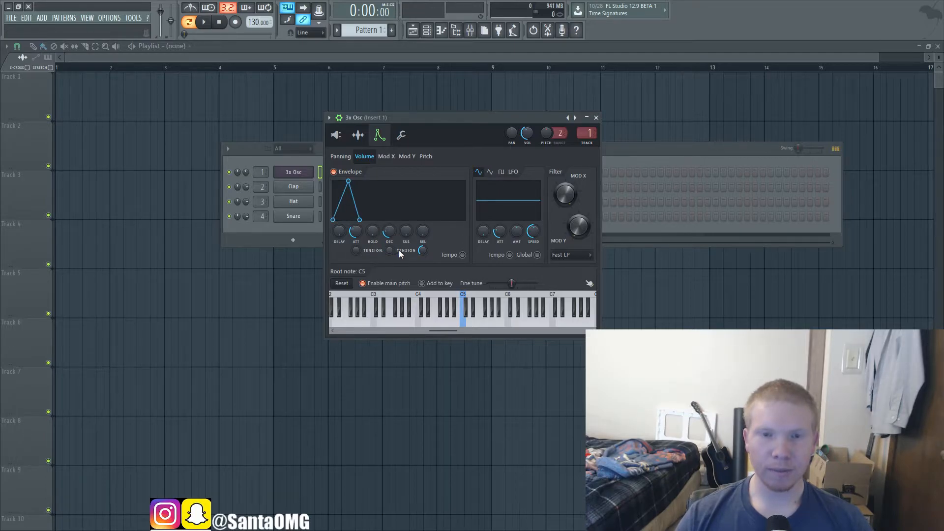
key(z)
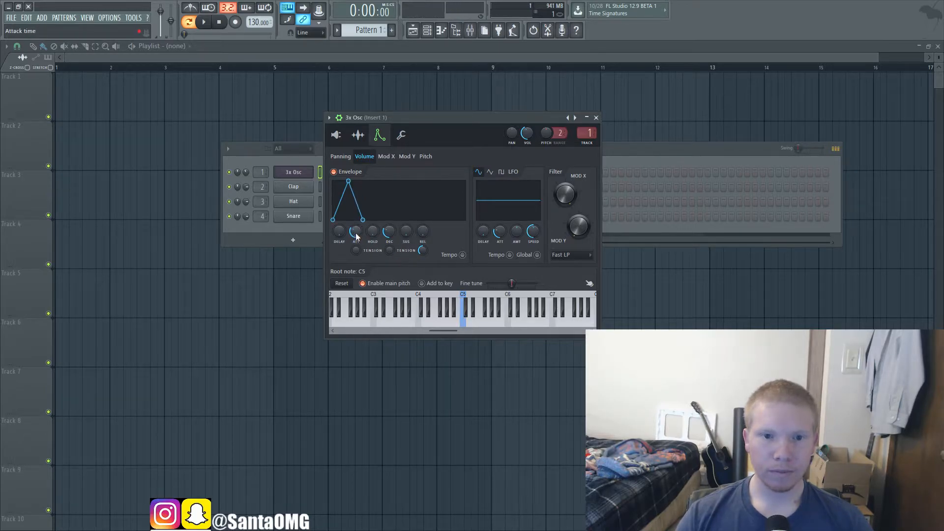
Step: Cut the volume envelope's attack to minimum and curve its decay inward with tension, playing C5 repeatedly
drag(356, 231, 389, 263)
key(q)
key(q)
key(q)
key(q)
key(q)
key(q)
key(q)
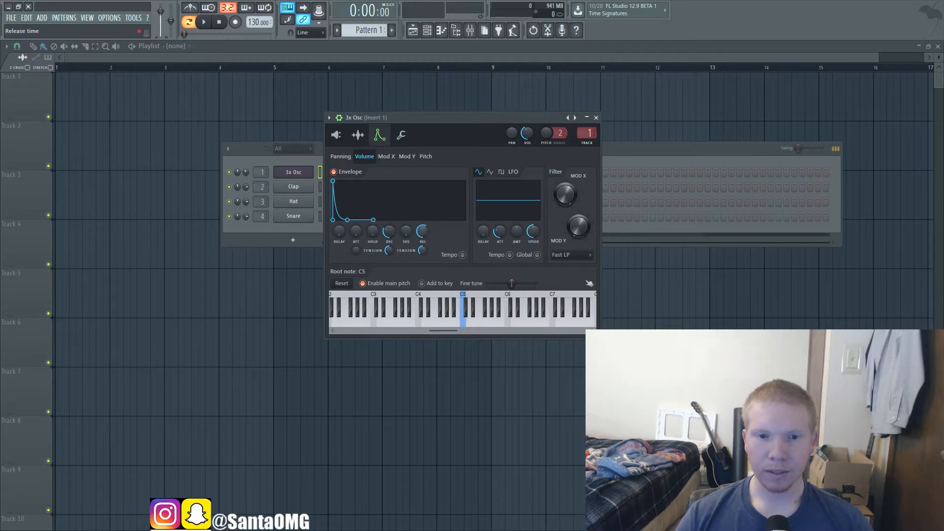
Step: Raise the volume envelope's sustain to about half, adjust its release time, and try different release tensions while playing C5
drag(406, 231, 422, 236)
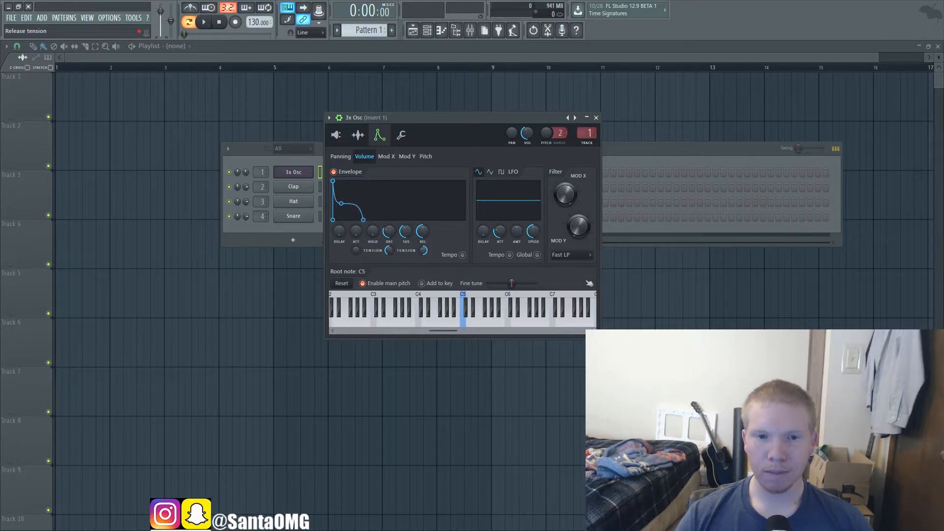
drag(421, 251, 427, 276)
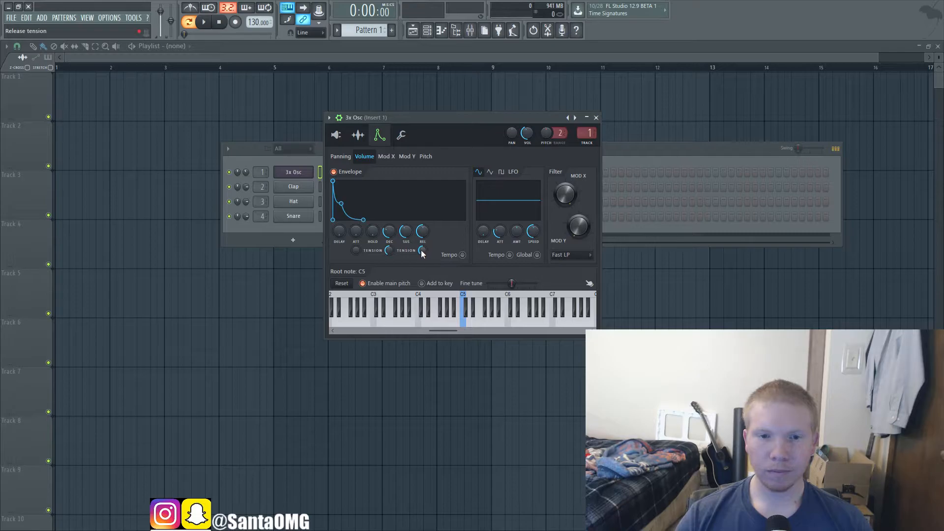
key(z)
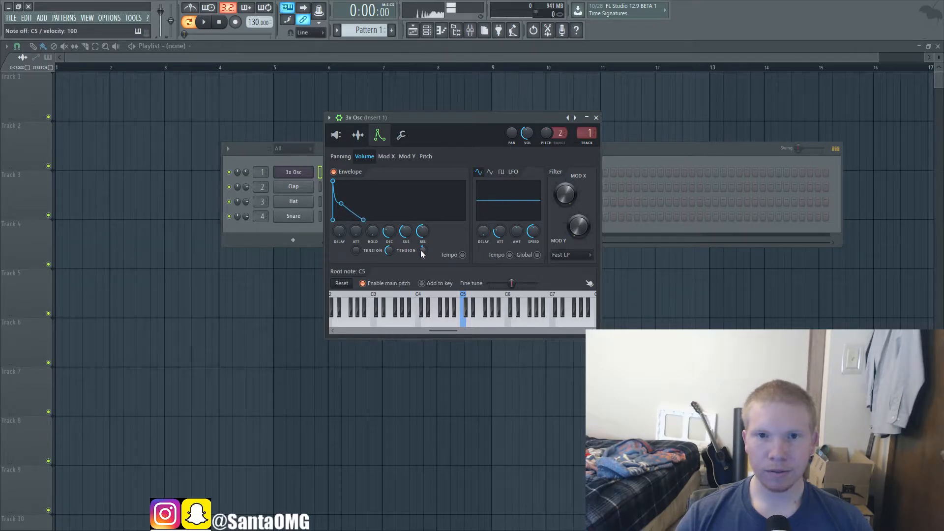
key(z)
key(z)
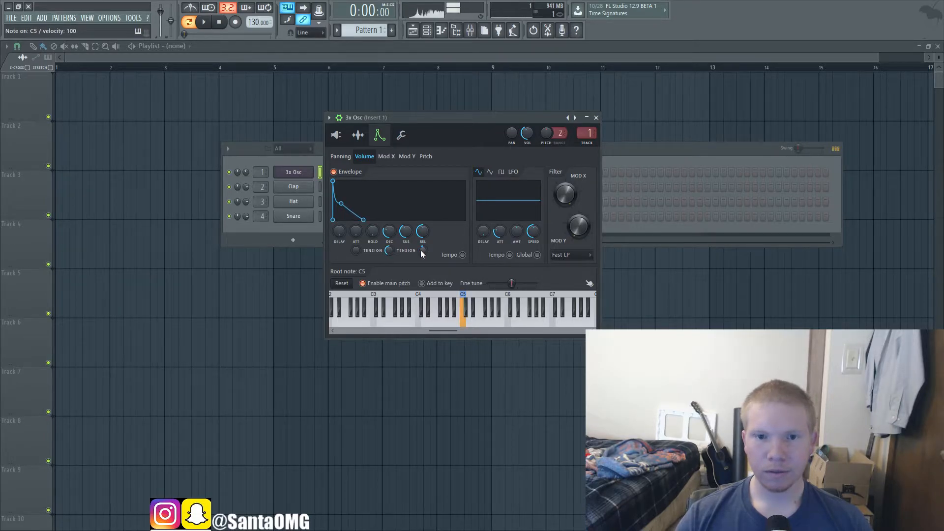
Step: Bend the volume envelope's release inward with tension and audition it with repeated notes
drag(423, 251, 423, 273)
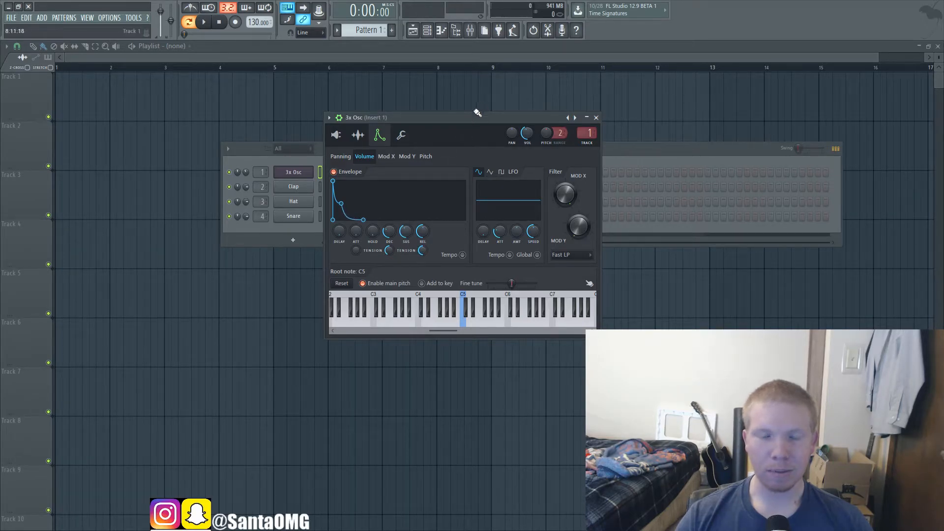
key(z)
key(z)
key(z)
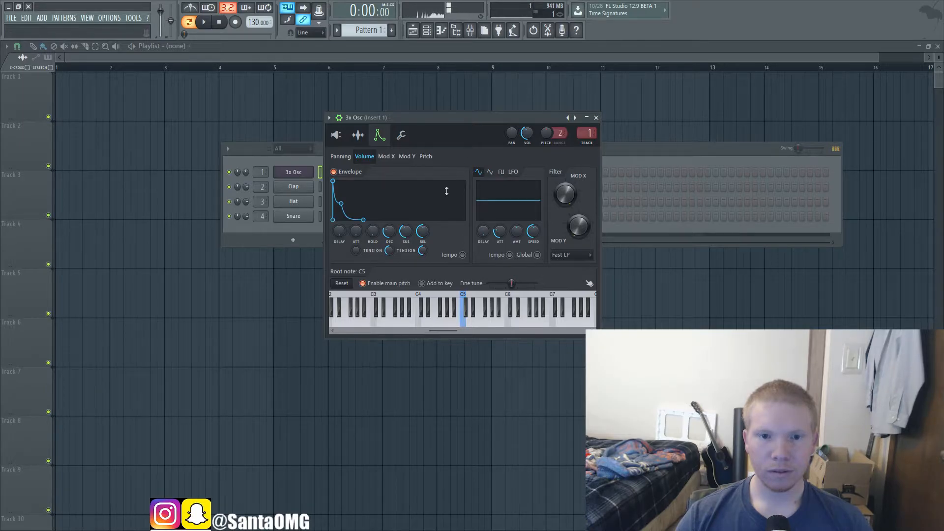
Step: Shorten the volume envelope's release and play repeated notes to audition it
key(z)
key(z)
key(z)
key(z)
drag(423, 236, 423, 266)
key(z)
key(z)
key(z)
key(z)
key(z)
key(z)
key(z)
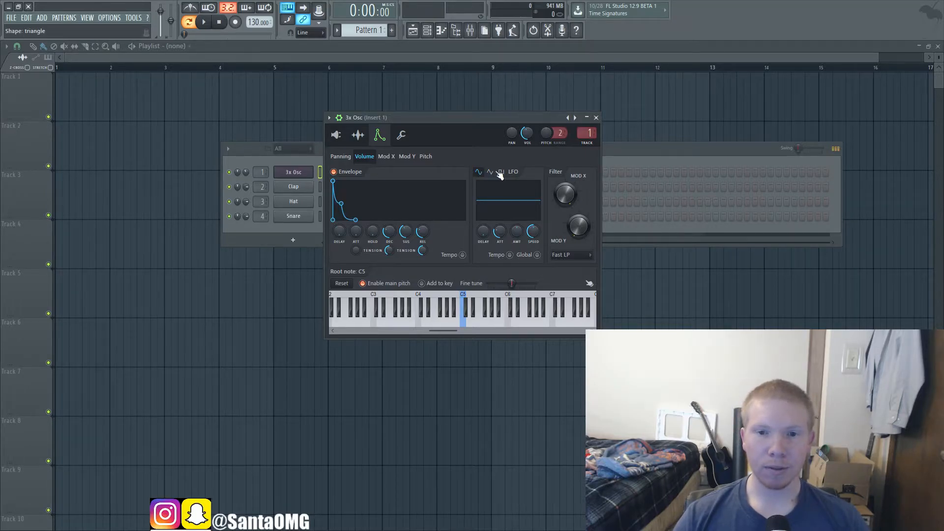
Step: Turn off the volume envelope, raise the volume LFO's amount, sync it to tempo, and audition a note
click(335, 172)
drag(517, 231, 517, 209)
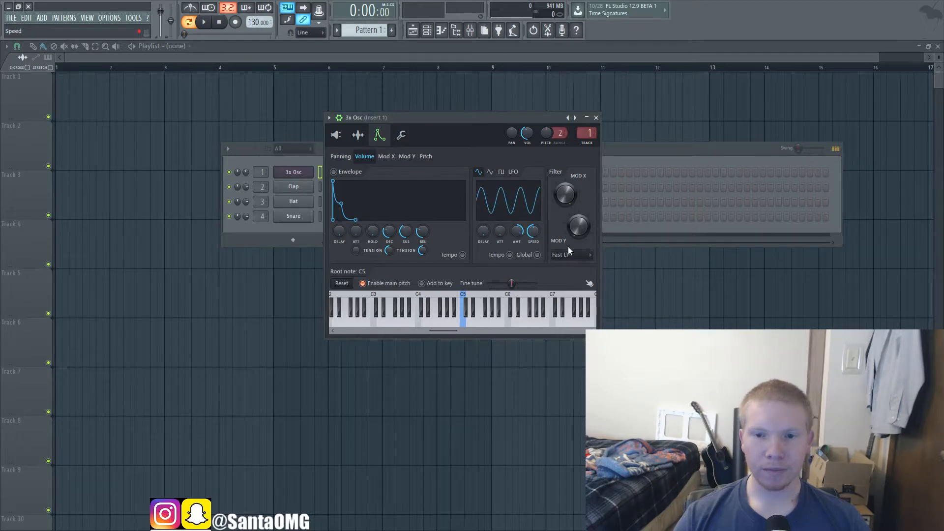
click(510, 255)
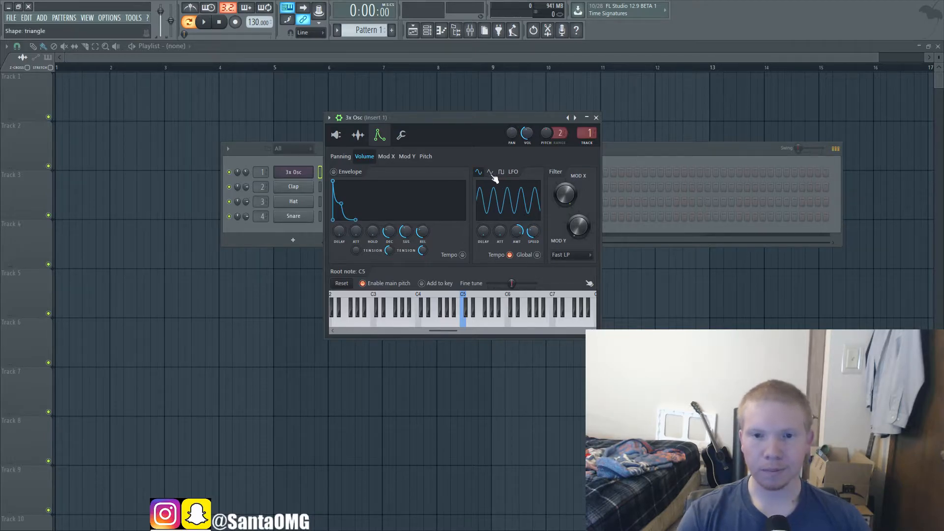
key(z)
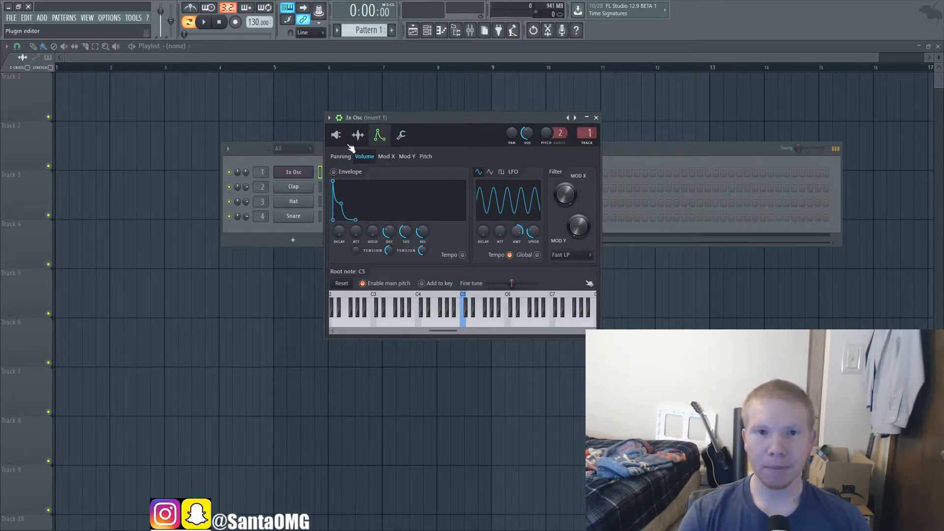
Step: Run playback with the metronome on while holding C4 to compare the volume LFO with the beat, and turn both off
click(196, 11)
key(space)
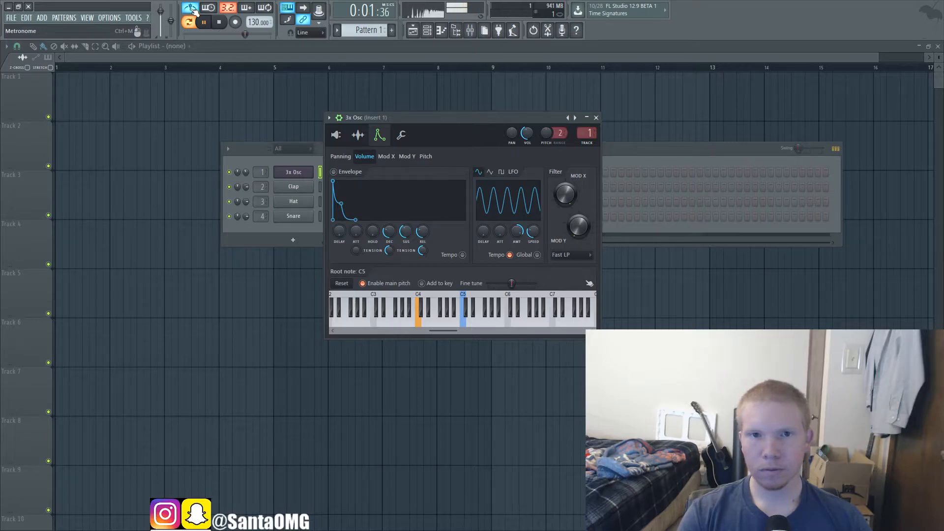
click(196, 10)
key(space)
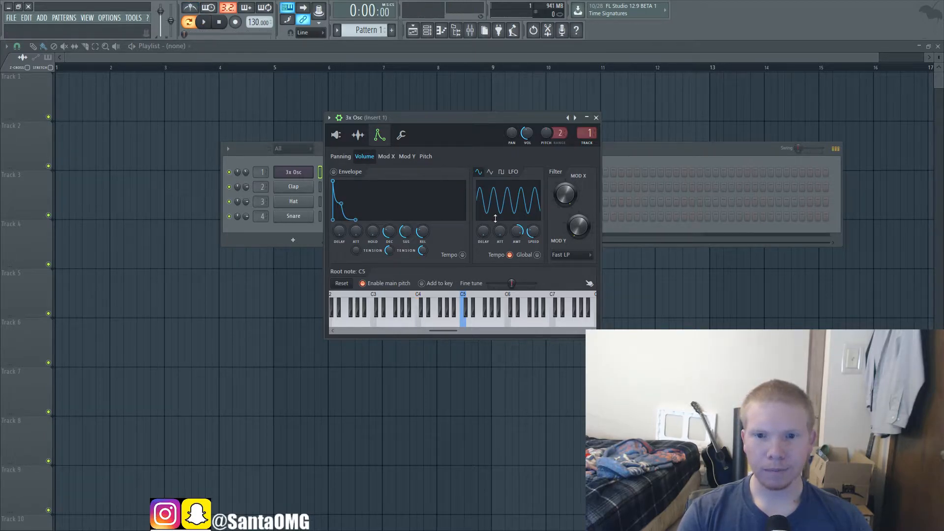
Step: Switch the volume LFO to the pulse shape, audition C4, and slightly lower the LFO amount
click(502, 172)
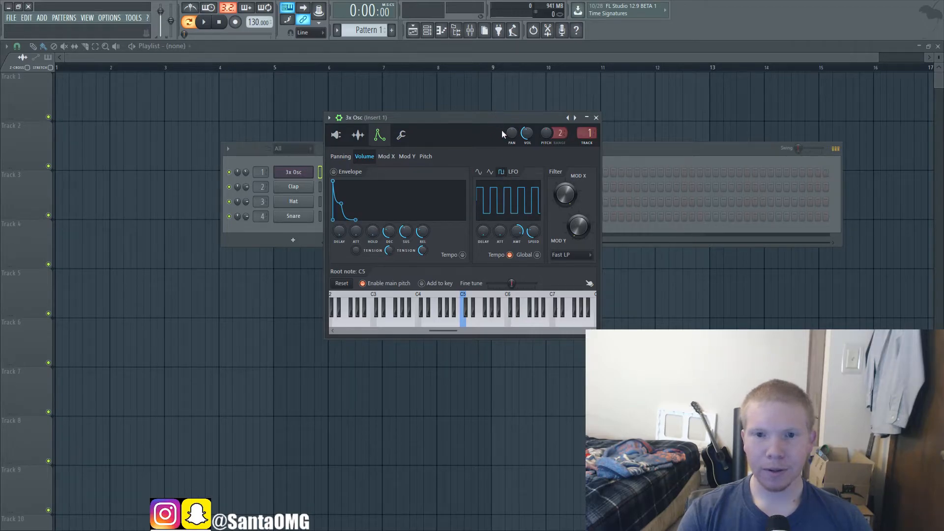
key(z)
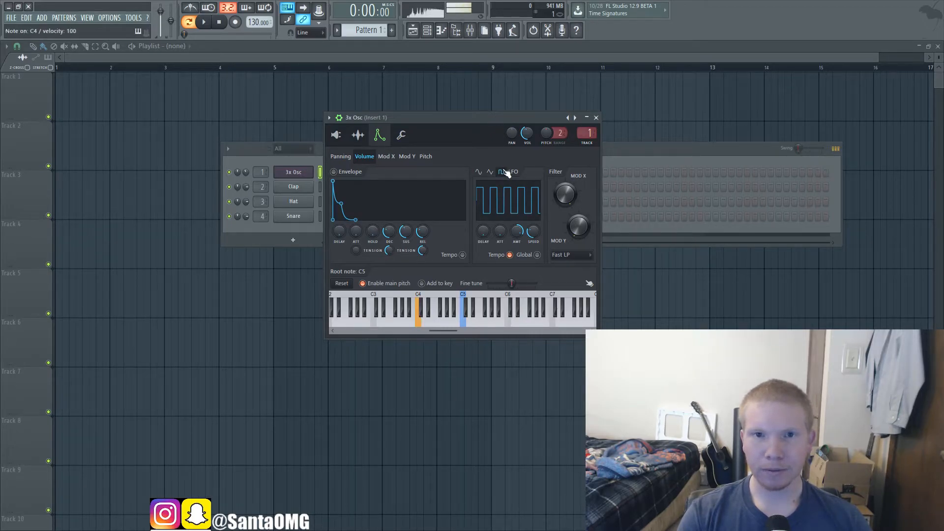
drag(520, 233, 521, 253)
Step: Compare the volume LFO's triangle and sine shapes while holding C4, and return it to pulse
click(492, 173)
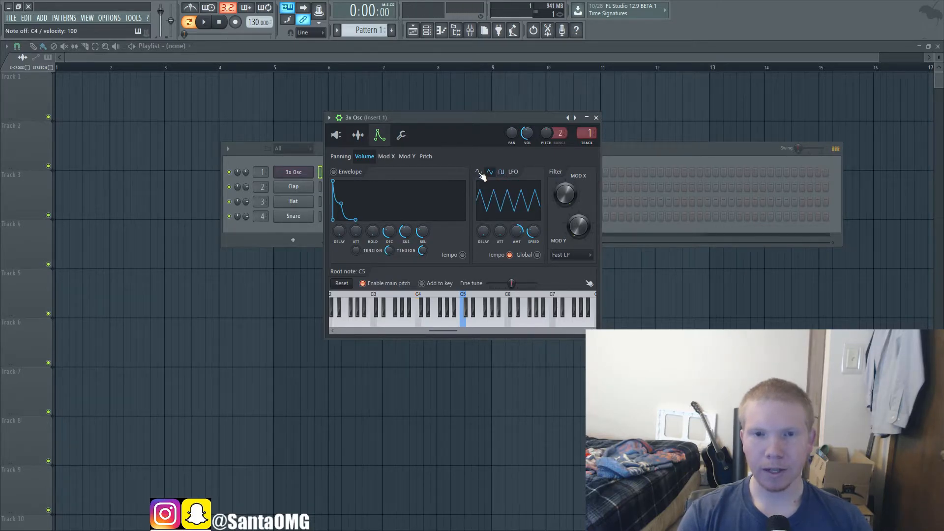
click(479, 173)
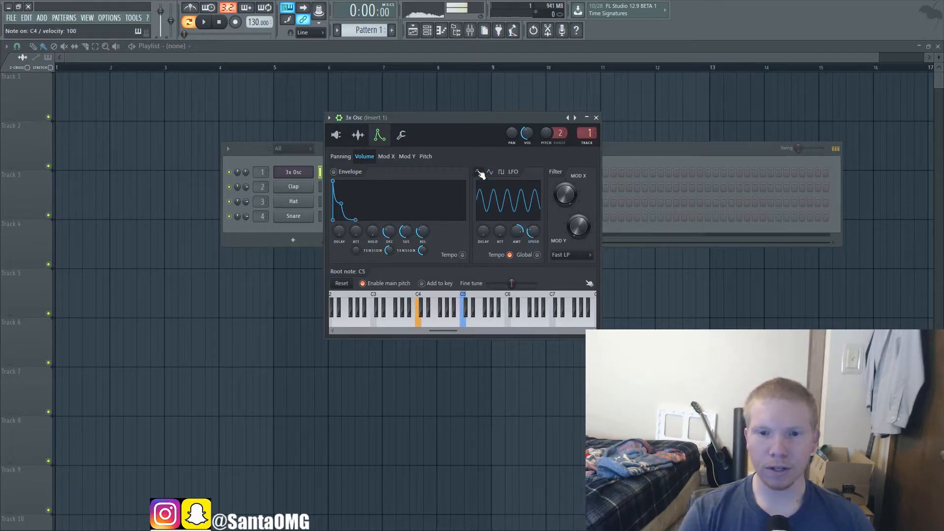
click(489, 173)
click(502, 173)
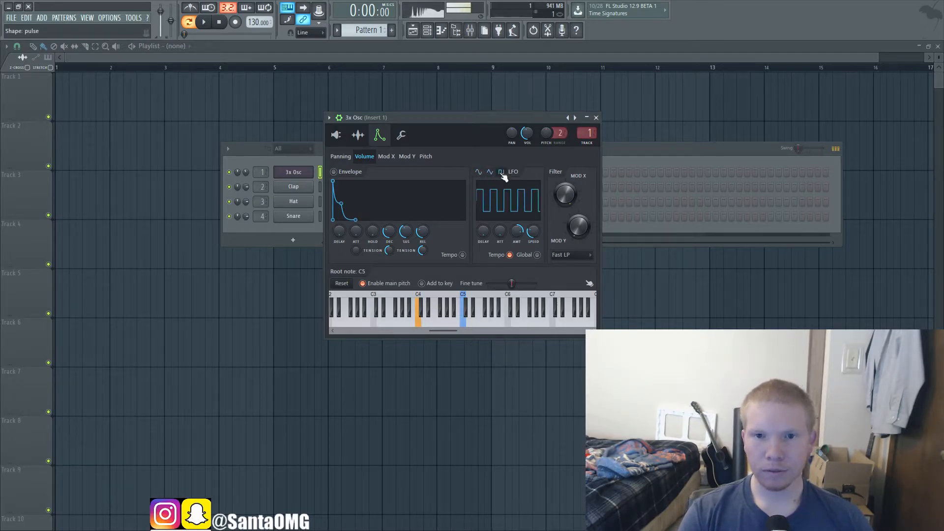
Step: Play a run of notes between C4 and G4 to hear how the pulse LFO retriggers on each note
key(d)
key(b)
key(b)
key(z)
key(b)
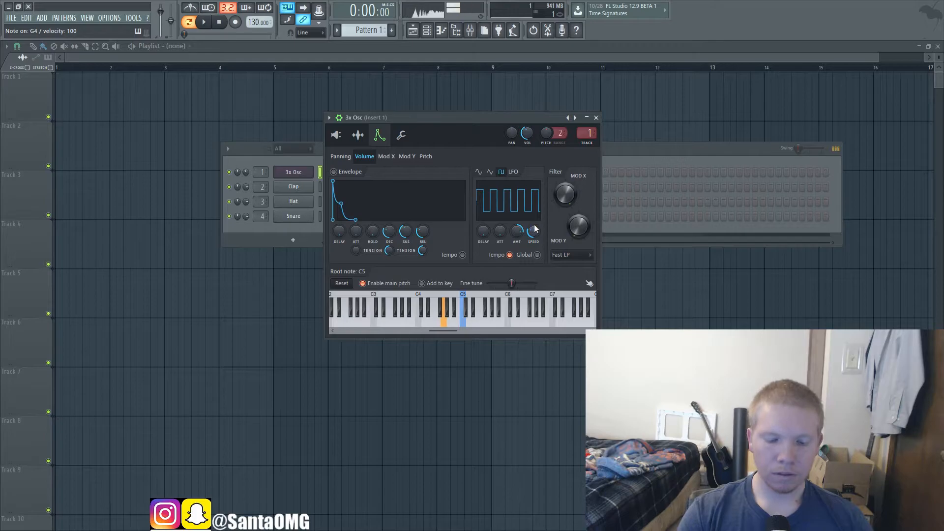
key(v)
key(d)
key(z)
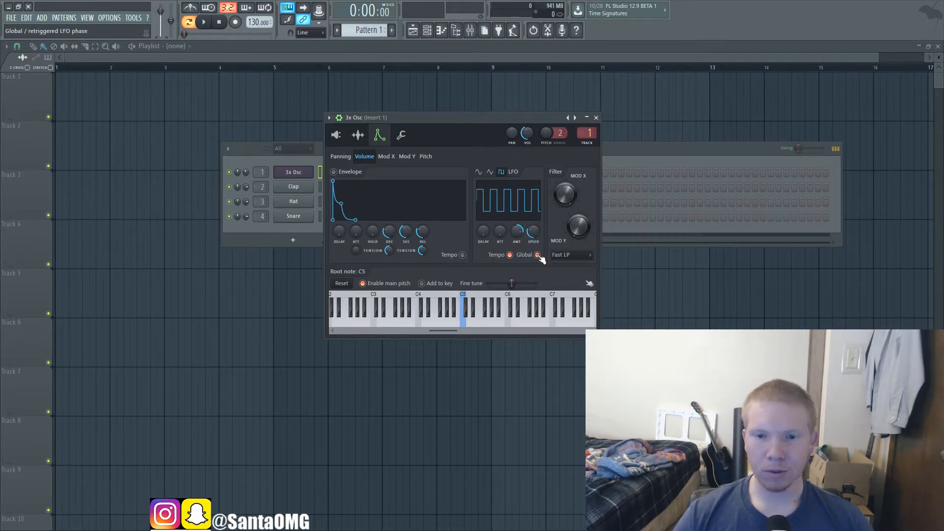
Step: Enable the volume LFO's Global option and play G5, C5 and D#5 together to audition it
key(t)
key(q)
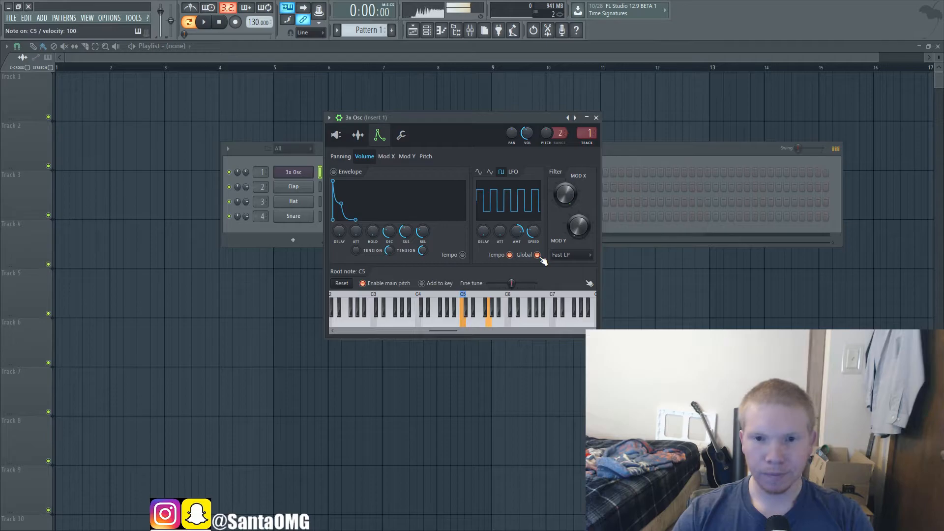
key(3)
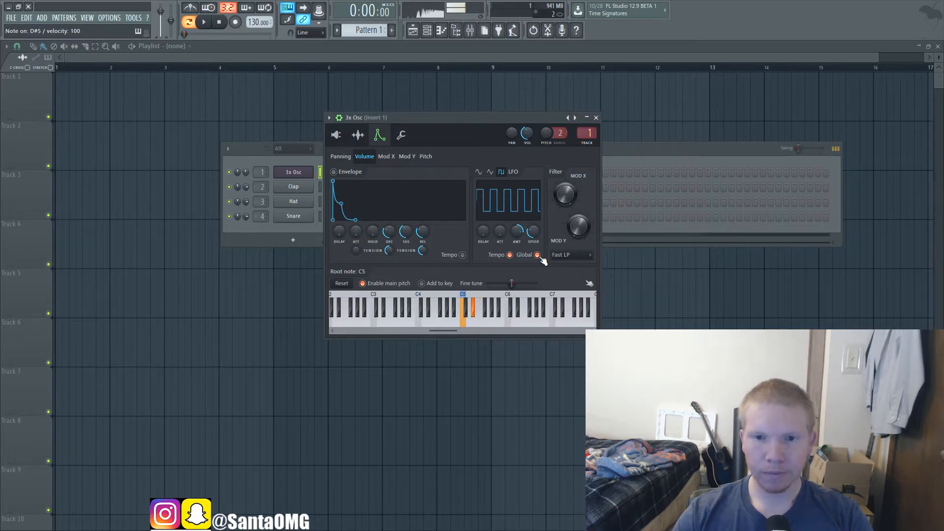
Step: Play G5, D#5 and G#4 over the held note to hear the pulse volume LFO with Global enabled
key(t)
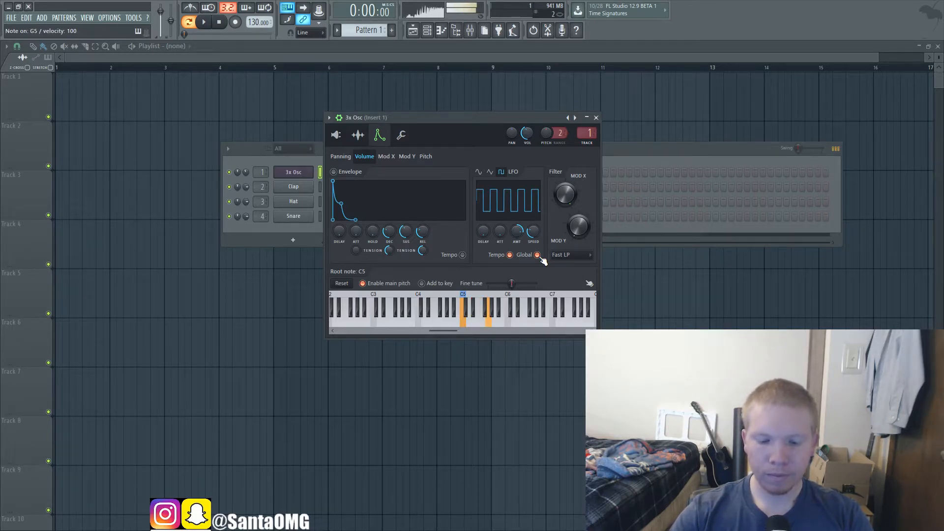
key(3)
key(h)
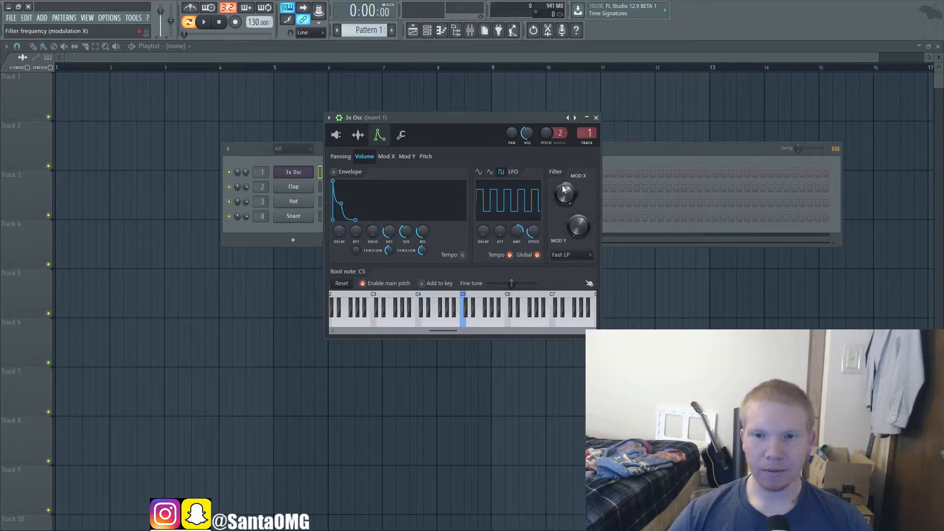
Step: Select Mod X as the modulation target, enable its envelope, and briefly compare it with the Volume target
click(386, 156)
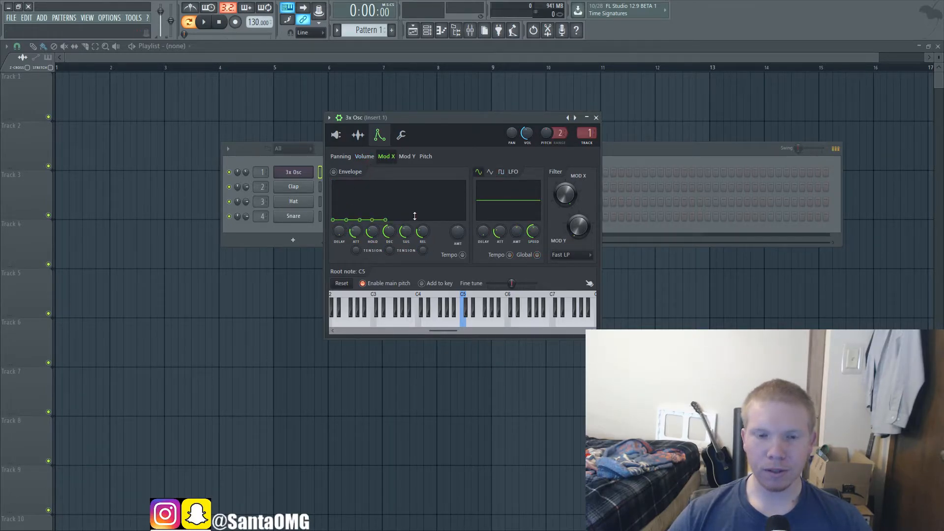
drag(355, 231, 355, 244)
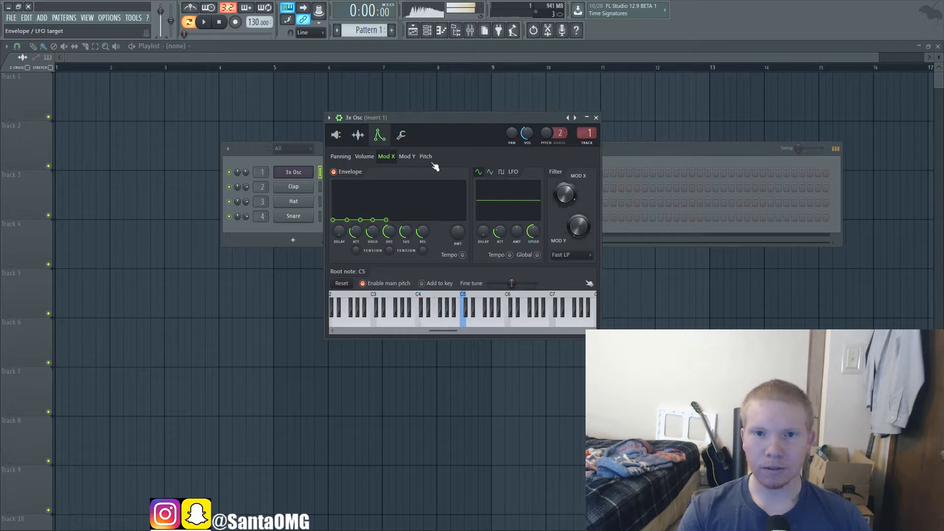
click(364, 157)
click(386, 157)
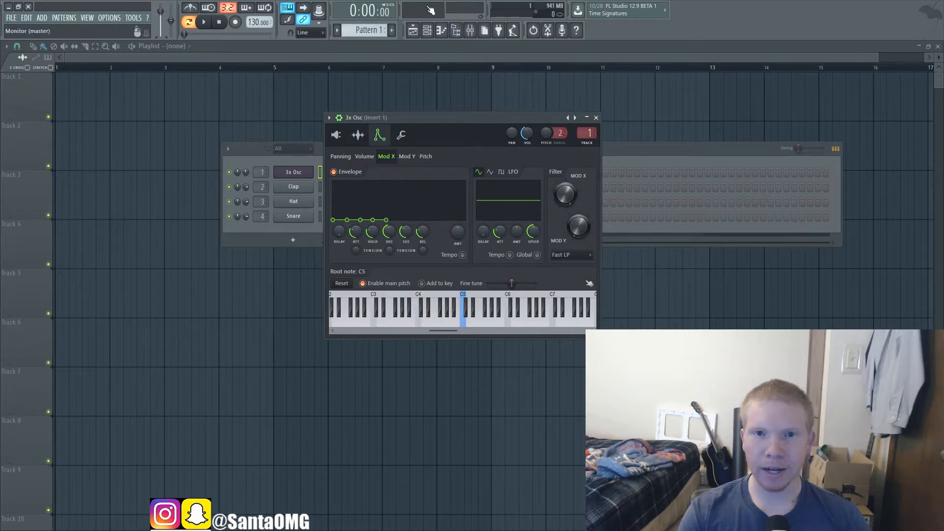
Step: Play C4, D#4 and G4 together and sweep the Mod X filter frequency to demonstrate the cutoff range
key(z)
key(d)
key(b)
drag(566, 195, 566, 214)
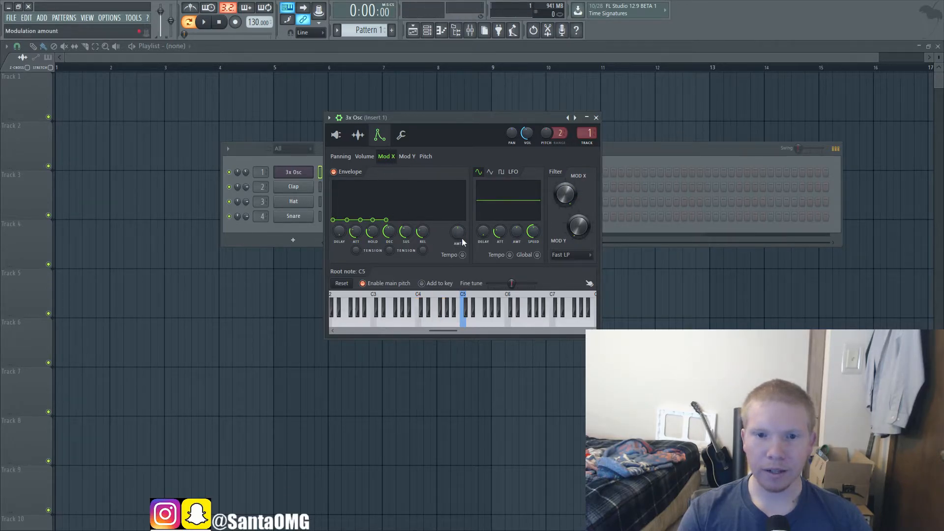
drag(564, 195, 565, 209)
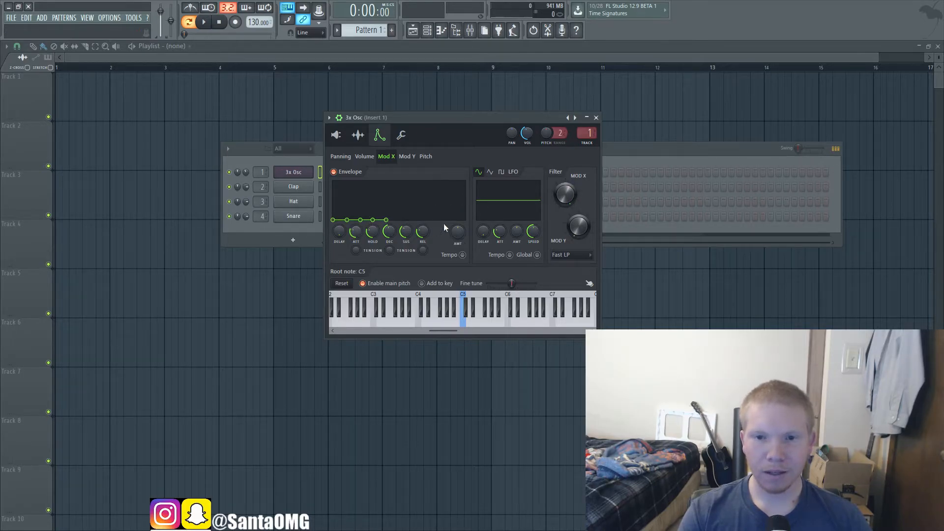
drag(560, 190, 560, 193)
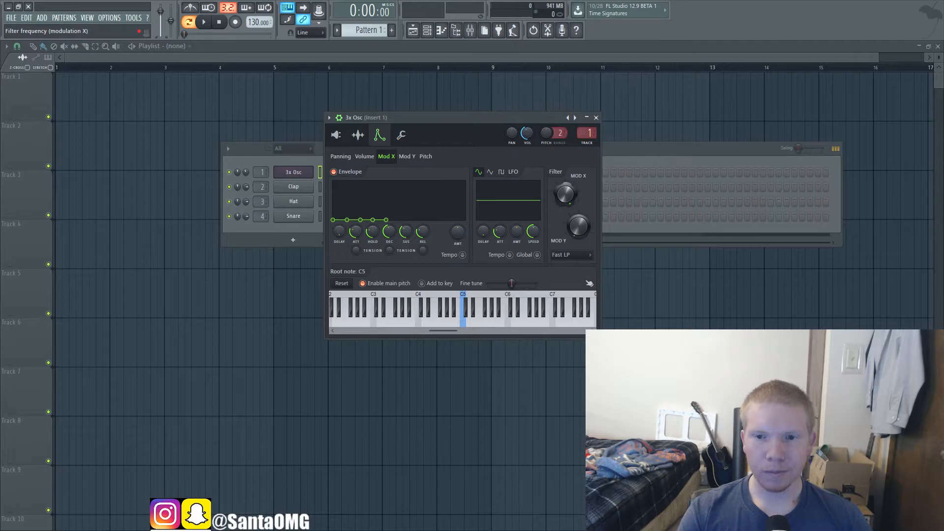
Step: Shape the Mod X envelope with full positive amount, no attack or sustain, a short decay and curved decay tension
click(364, 156)
click(387, 156)
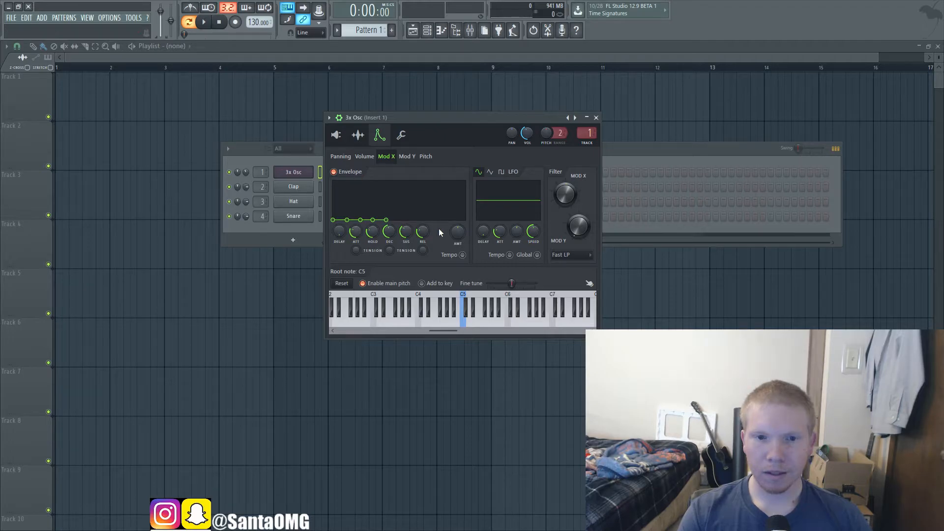
drag(457, 232, 457, 187)
drag(356, 232, 378, 266)
drag(405, 233, 423, 260)
drag(389, 232, 389, 244)
drag(390, 251, 390, 249)
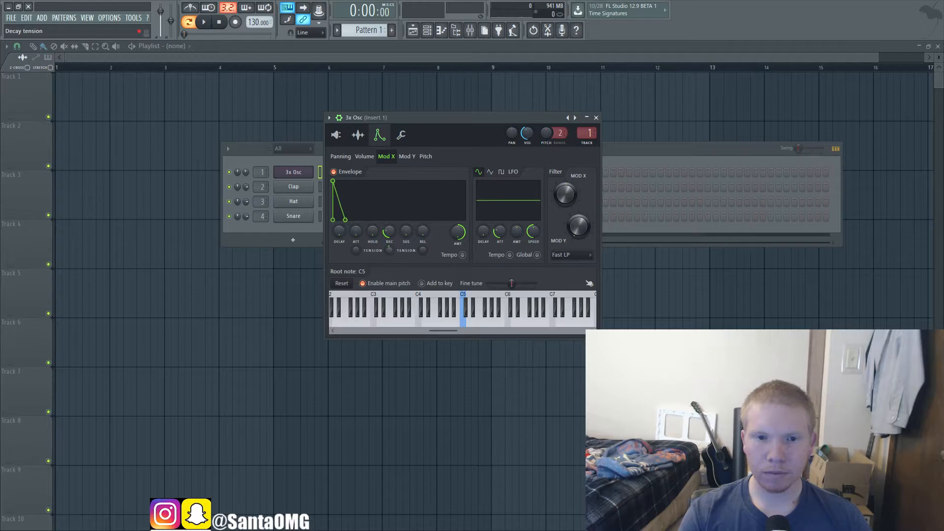
Step: Play the C4, D#4 and G4 chord twice to audition the Mod X envelope's short decay
key(z)
key(d)
key(b)
key(z)
key(d)
key(b)
Step: Lower the Mod X filter frequency and replay the C4, D#4 and G4 chord repeatedly to hear the filter pluck
drag(568, 195, 568, 226)
key(z)
key(d)
key(b)
key(z)
key(d)
key(b)
key(z)
key(d)
key(b)
key(z)
key(d)
key(b)
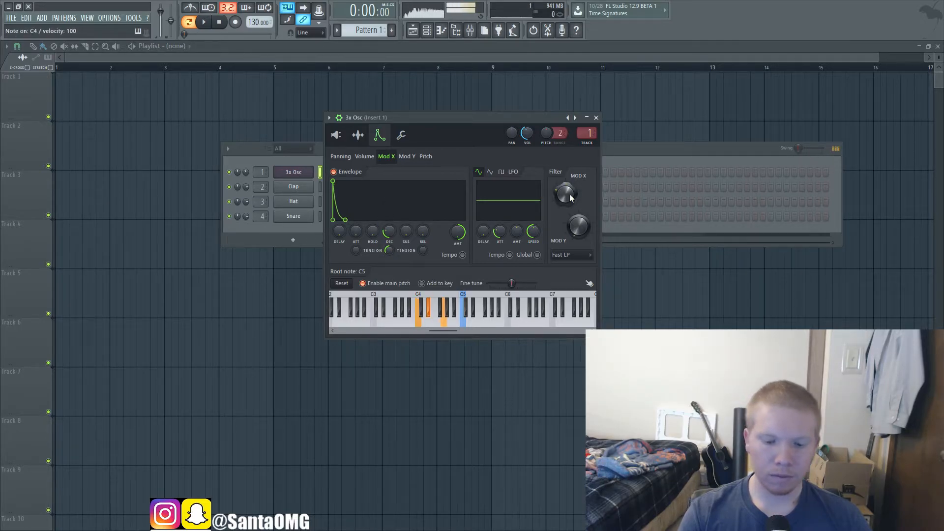
key(z)
key(d)
key(b)
key(z)
key(d)
key(b)
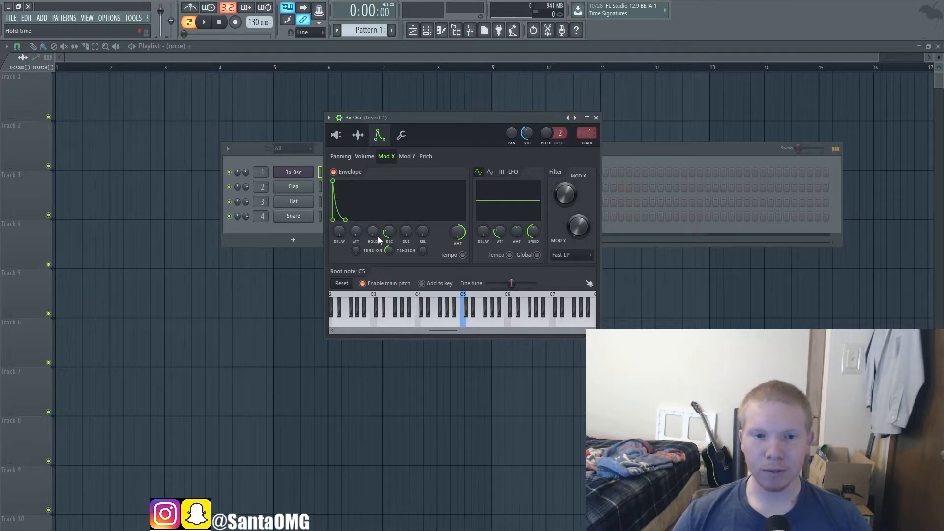
Step: Lengthen the Mod X envelope's attack with curved attack tension and play a C minor chord to audition it
drag(360, 231, 359, 222)
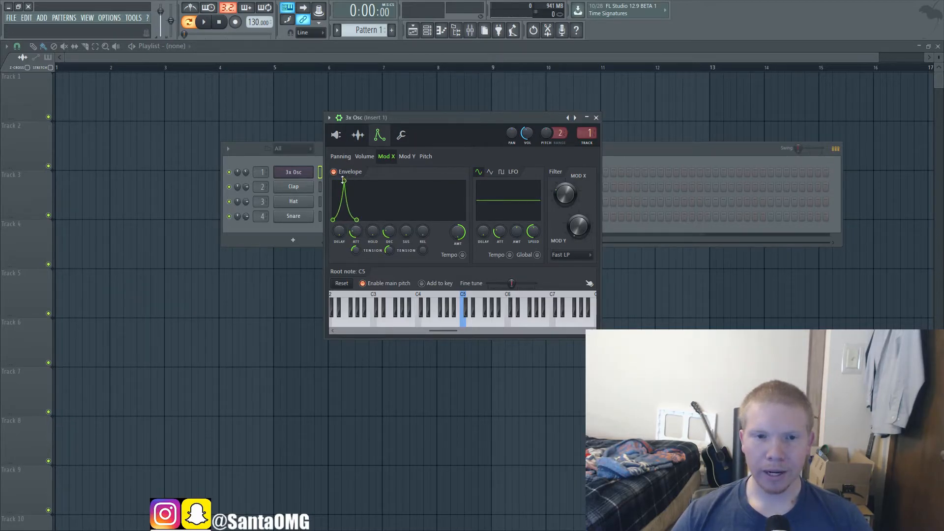
drag(345, 180, 344, 182)
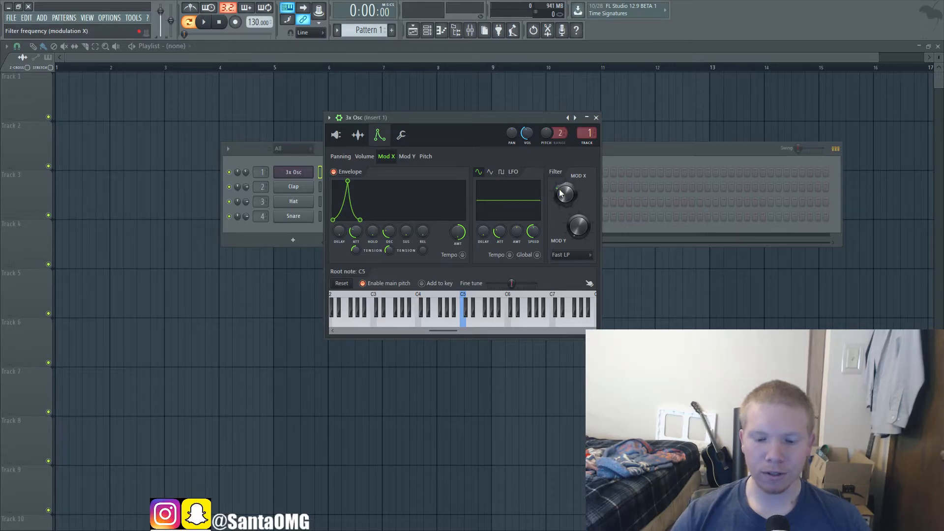
key(q)
key(t)
key(3)
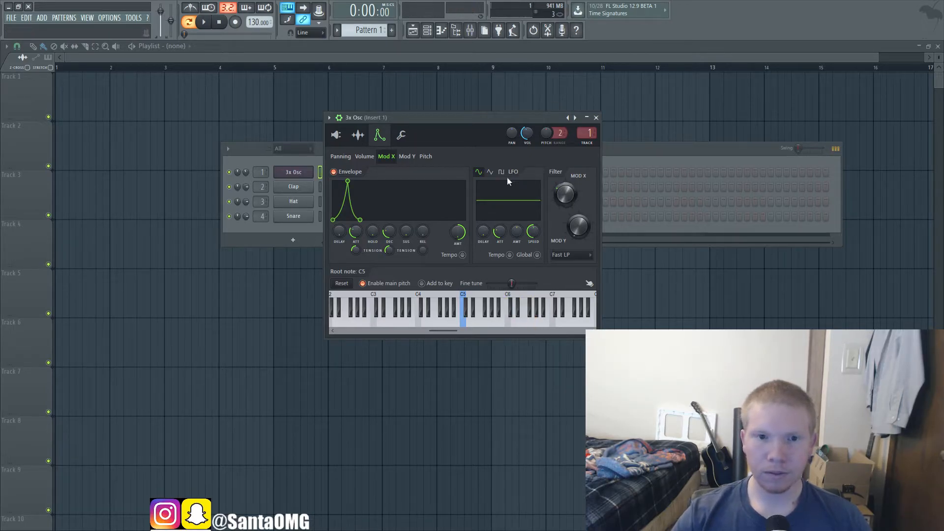
Step: Reduce the Mod X envelope amount to about half and play C6, D#6 and G6 together
drag(459, 236, 459, 248)
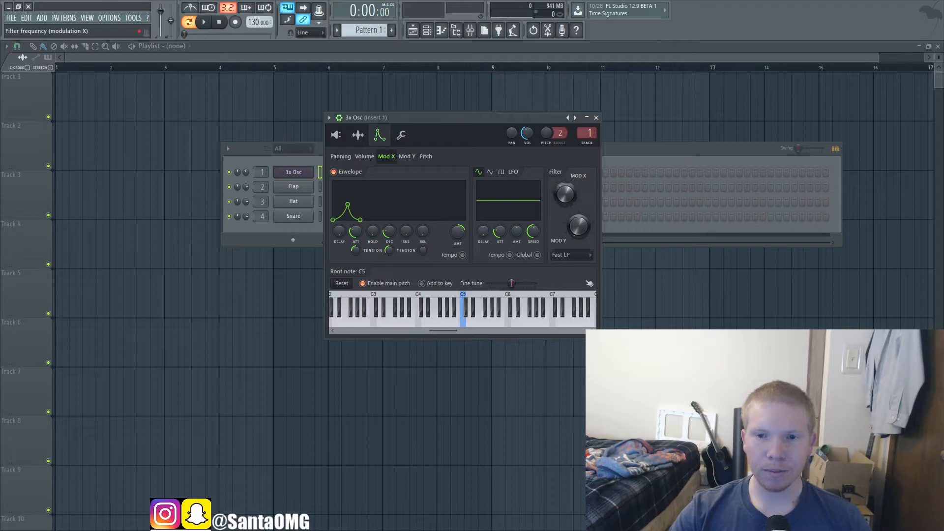
key(q)
key(3)
key(t)
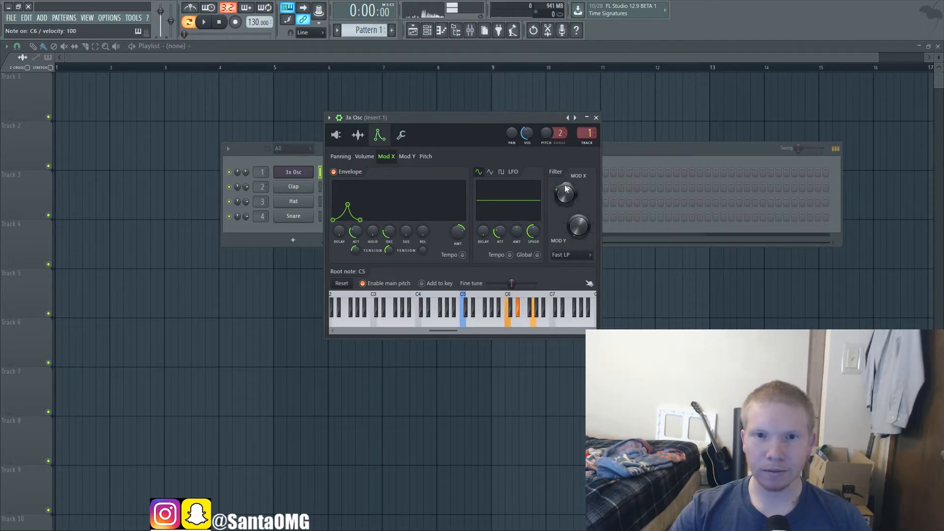
Step: Turn the Mod X envelope amount negative and play the C6, D#6 and G6 chord repeatedly to hear the inverted filter sweep
drag(458, 232, 458, 252)
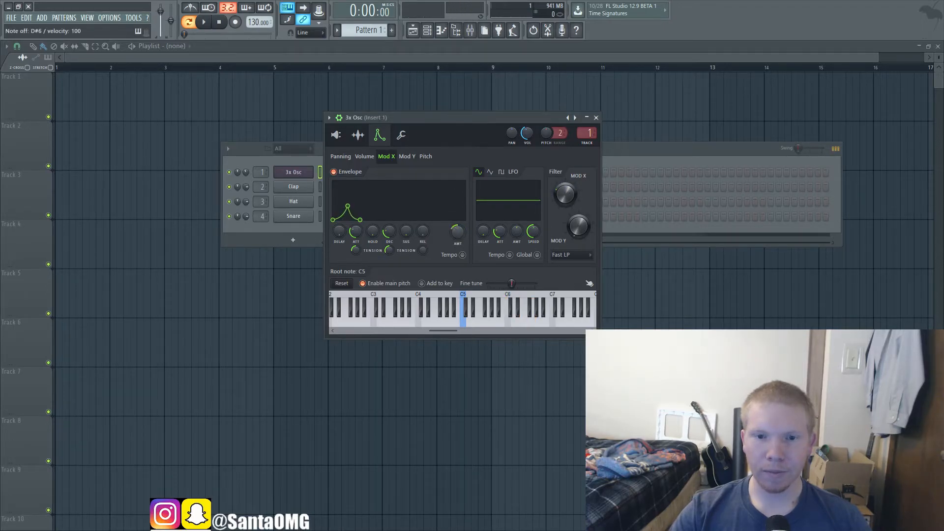
key(q)
key(3)
key(t)
key(q)
key(3)
key(t)
key(q)
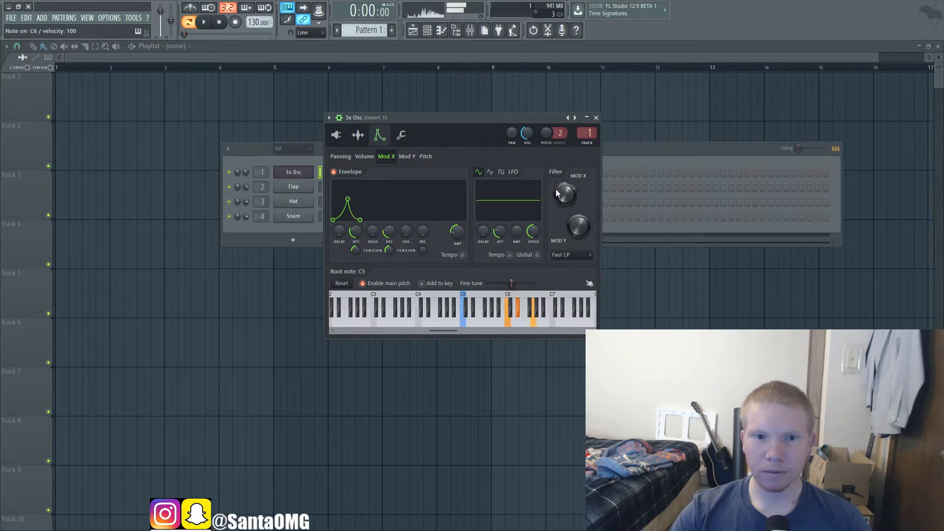
key(q)
key(3)
key(t)
key(q)
key(t)
key(3)
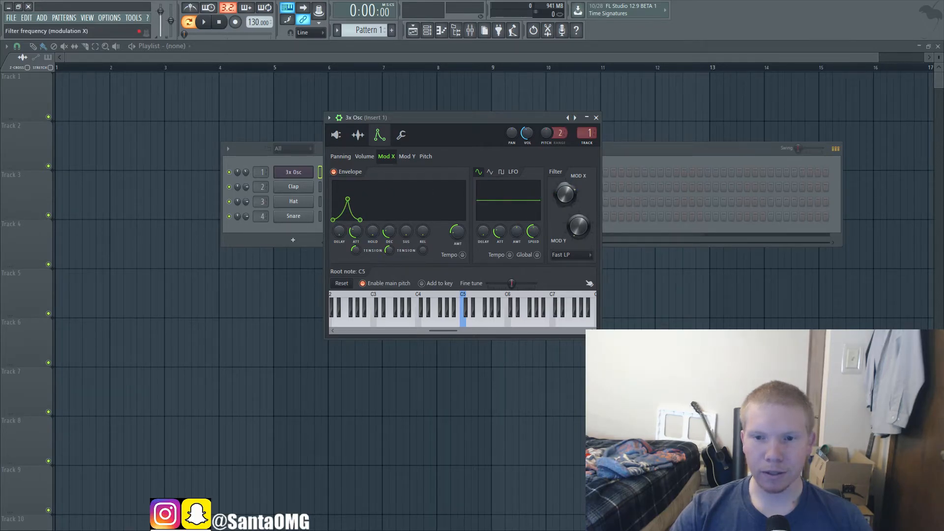
Step: Bypass the Mod X envelope, play the C6, D#6 and G6 chord for comparison, and re-enable the envelope
click(334, 172)
key(t)
key(3)
key(q)
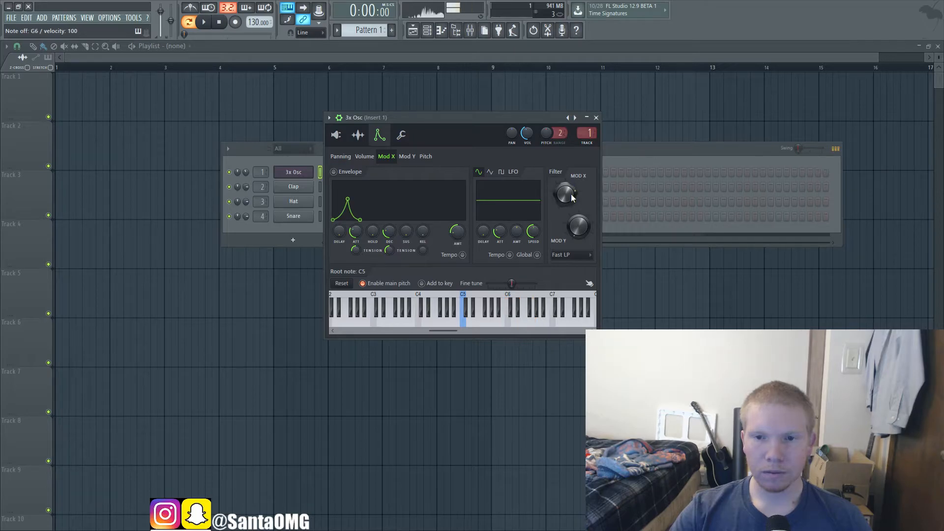
click(334, 171)
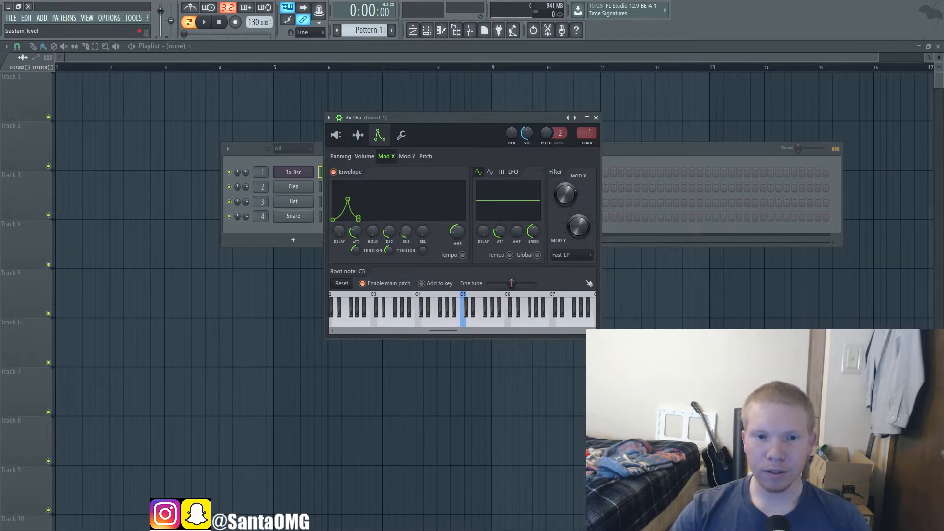
Step: Raise the Mod X envelope's sustain to maximum, audition the C6, D#6 and G6 chord, and set the amount to full positive
drag(405, 231, 406, 226)
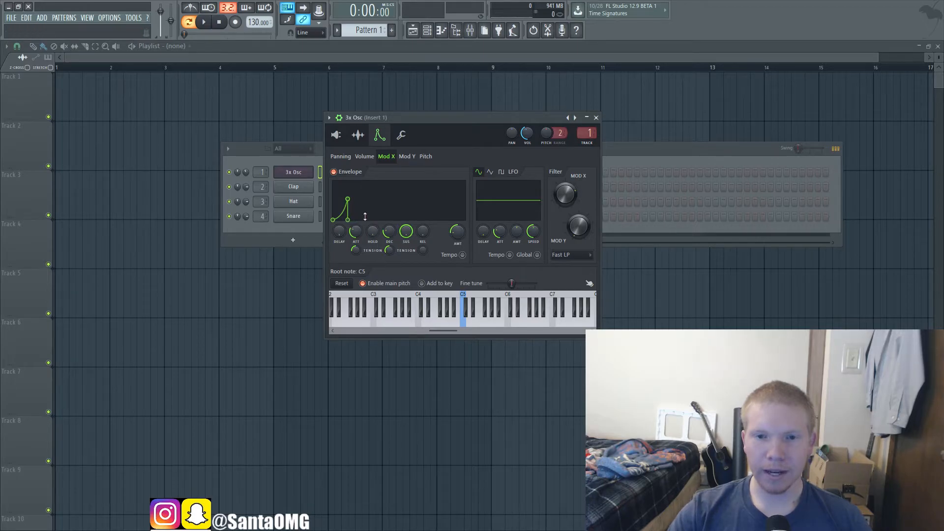
key(q)
key(3)
key(t)
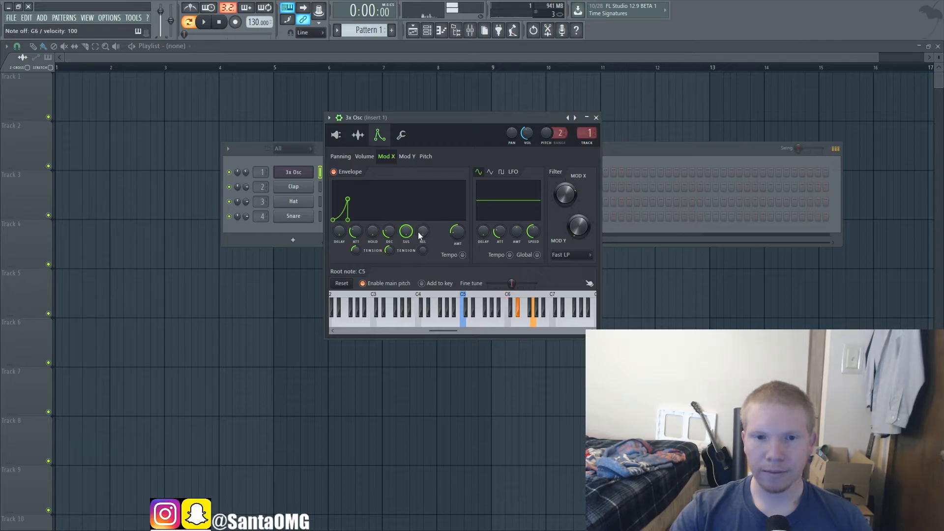
drag(457, 232, 457, 221)
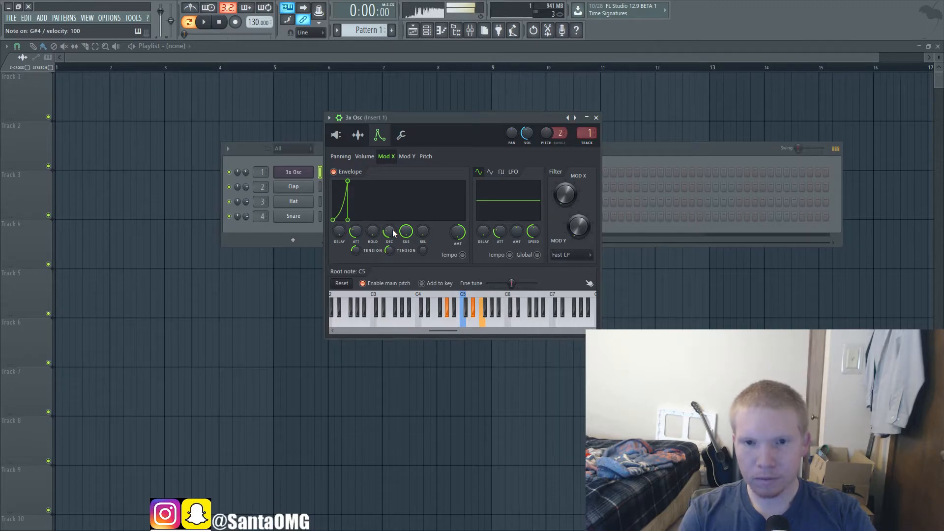
Step: Set the Mod X LFO to the pulse shape with a raised amount and adjusted speed, and glance at the Mod Y settings
click(501, 172)
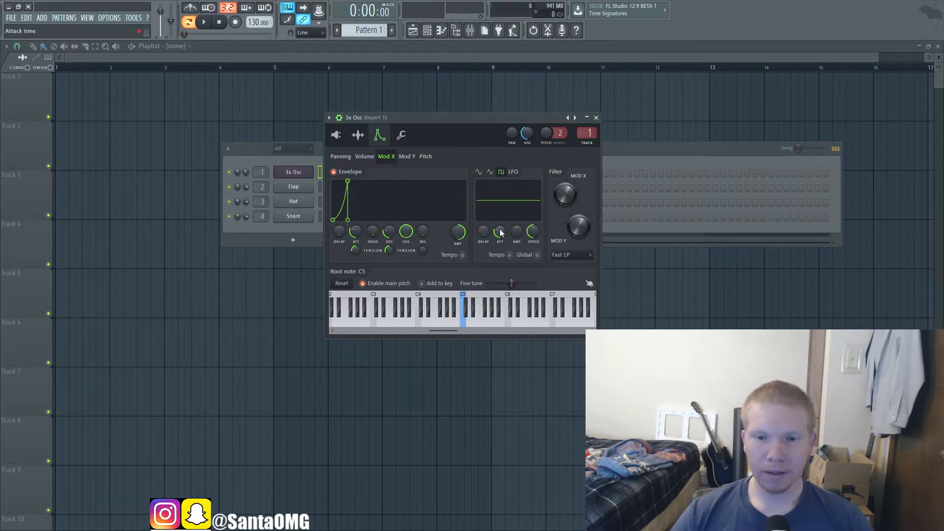
mouse_move(517, 232)
mouse_down()
mouse_move(534, 220)
mouse_move(533, 240)
mouse_move(533, 229)
mouse_up()
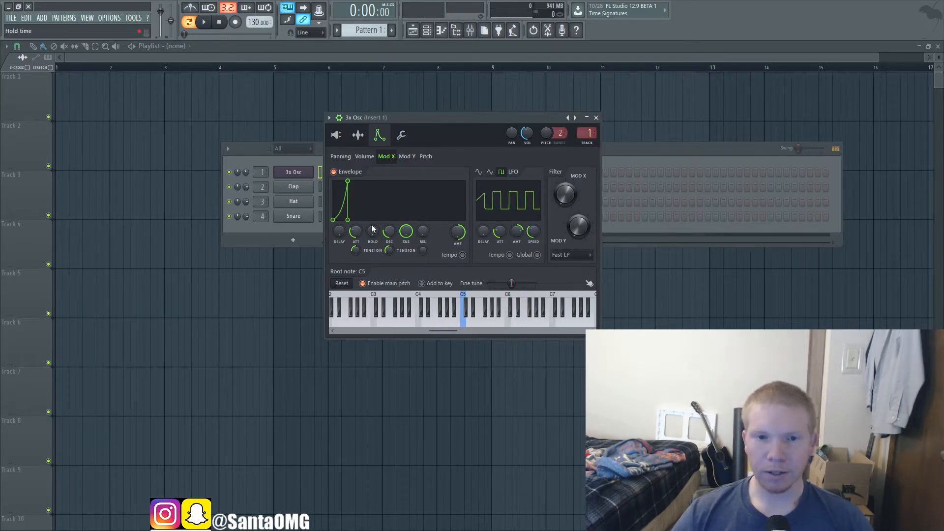
click(407, 156)
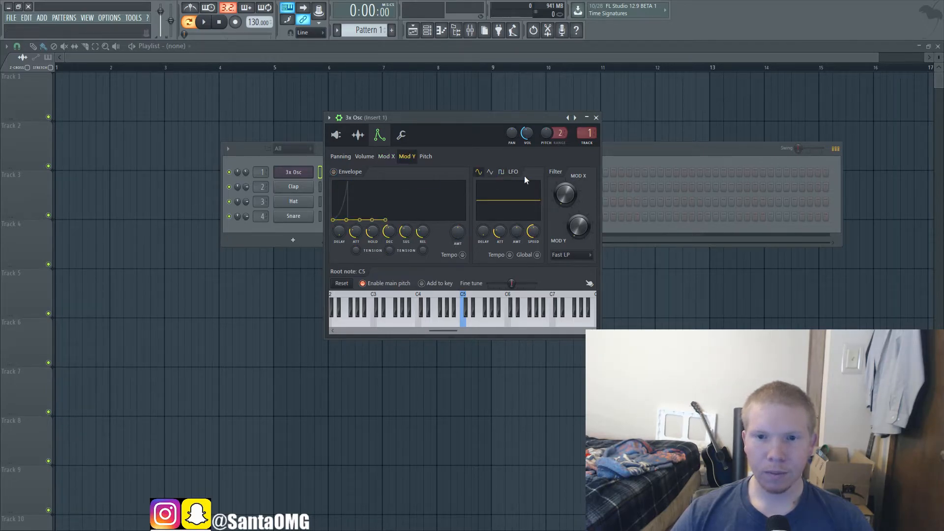
click(388, 157)
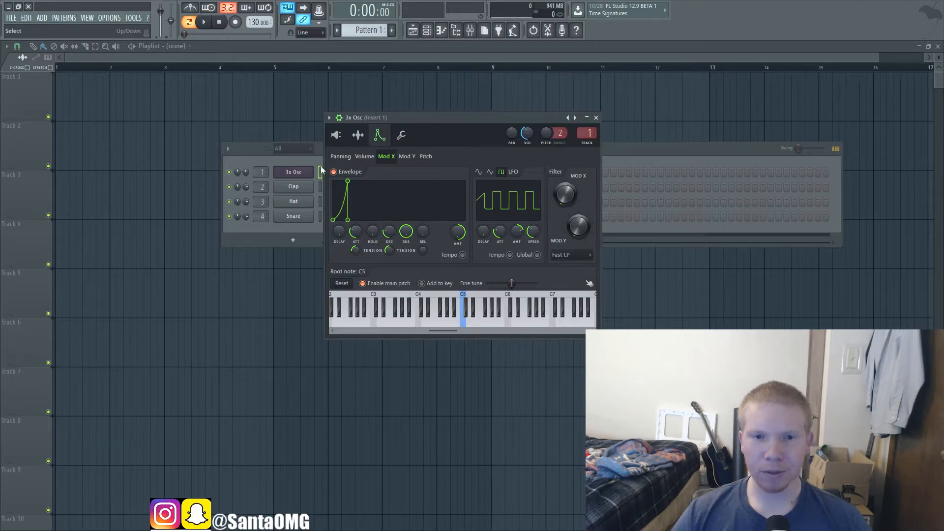
Step: Turn off the Mod X envelope, zero its LFO amount, and sweep the Mod X filter frequency while playing C4
click(335, 171)
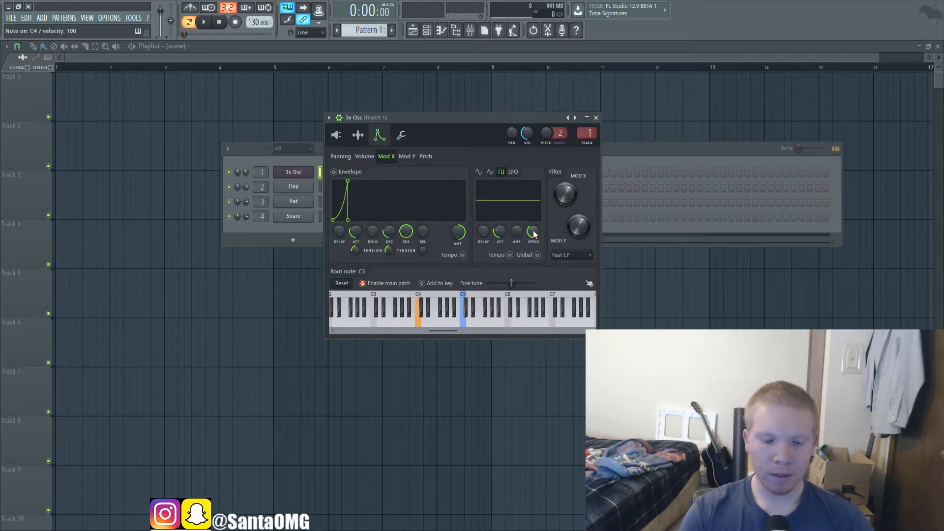
key(z)
drag(559, 198, 554, 191)
key(z)
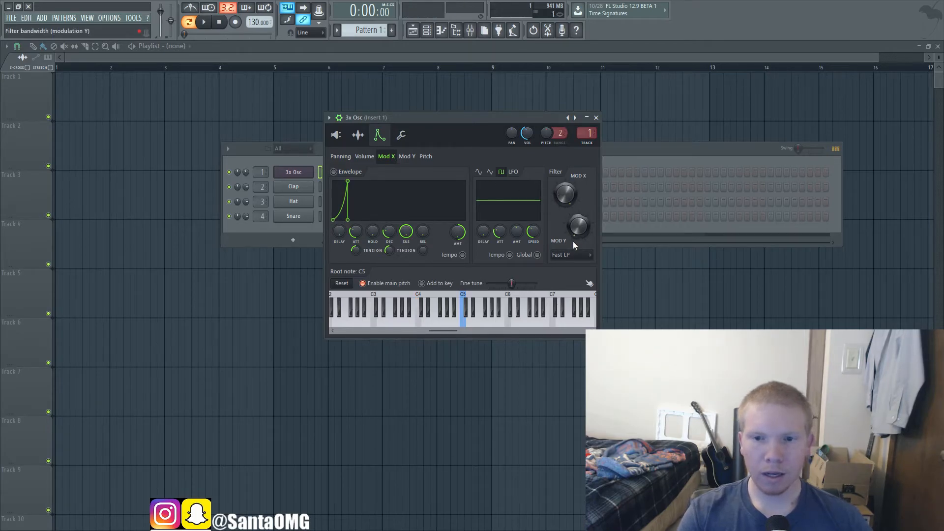
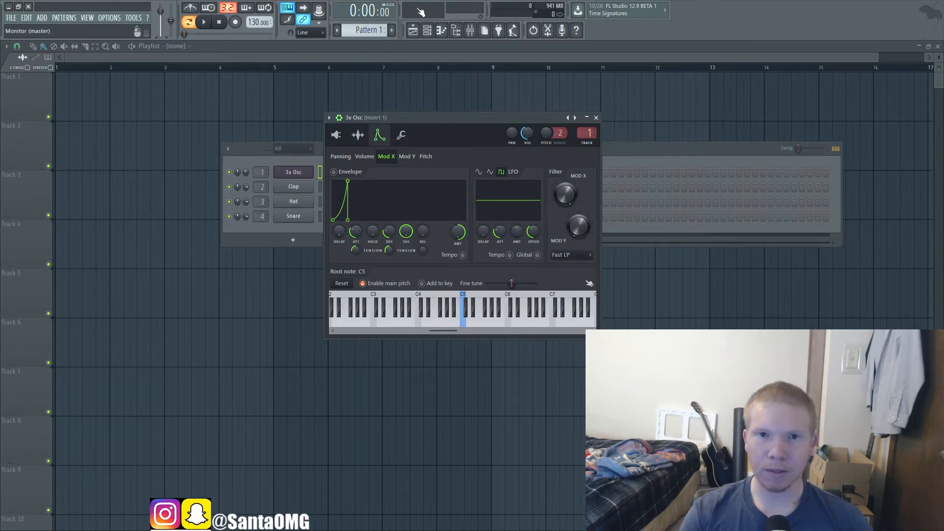
Step: Lower the Mod X filter frequency and audition C4 with the Fast LP filter before and after the change
key(z)
drag(565, 190, 566, 209)
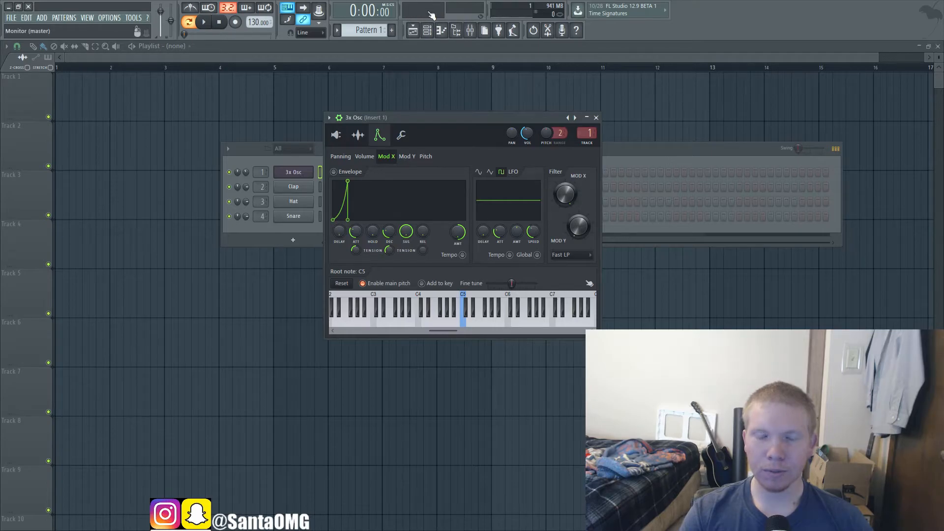
key(z)
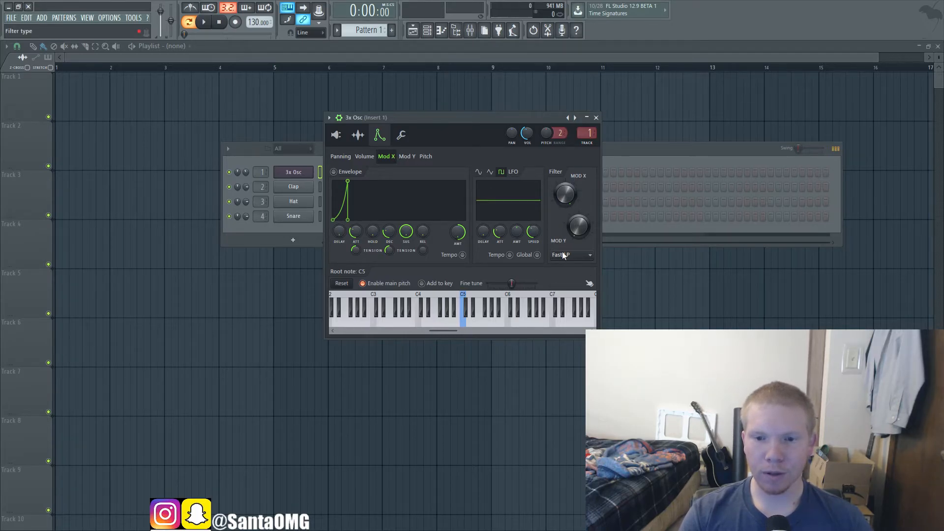
Step: Switch the filter type to LP and LPx2 in turn, playing C4 with each for comparison
click(573, 274)
key(z)
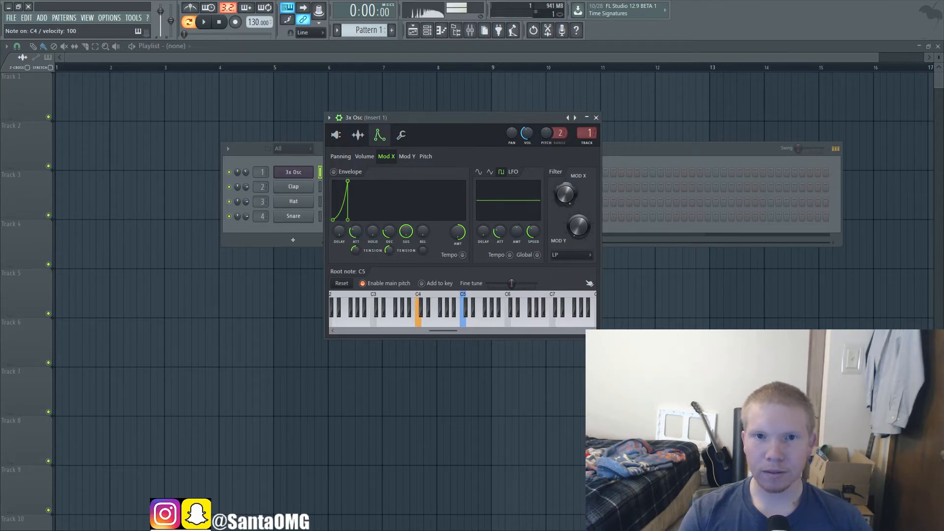
click(565, 310)
key(z)
click(567, 263)
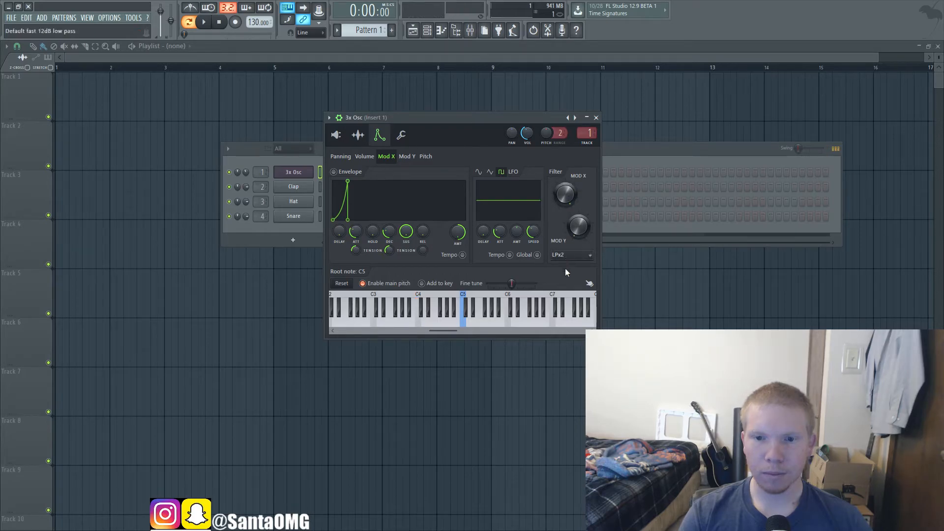
Step: Audition C4 with another filter type while adjusting Mod X, and return the filter to Fast LP
click(559, 327)
key(z)
mouse_move(566, 196)
mouse_down()
mouse_move(565, 229)
mouse_move(565, 195)
mouse_up()
click(562, 266)
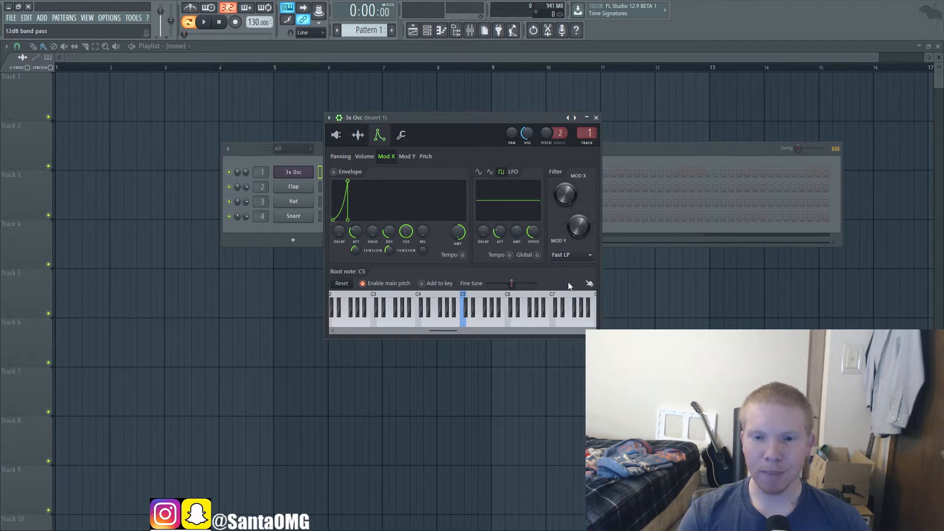
Step: Set the filter type to BP and raise the Mod X frequency while playing C4
click(568, 283)
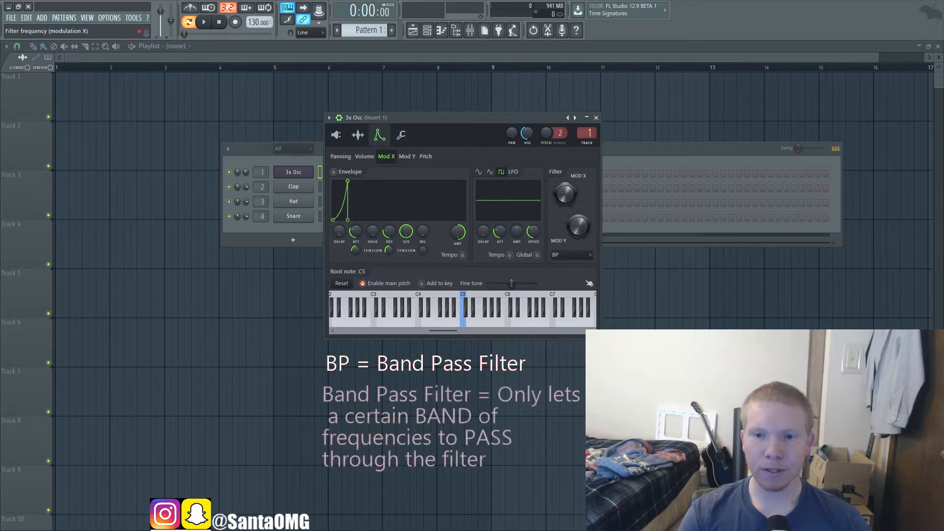
key(z)
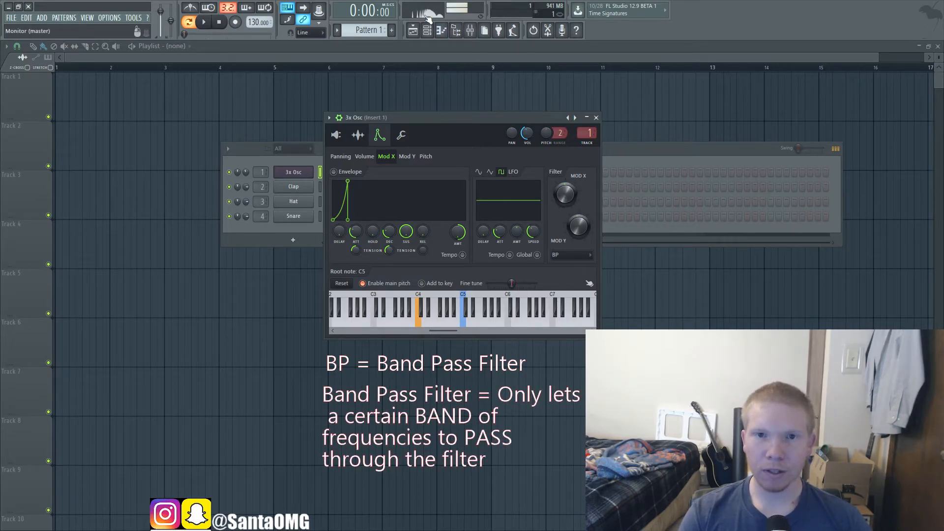
key(z)
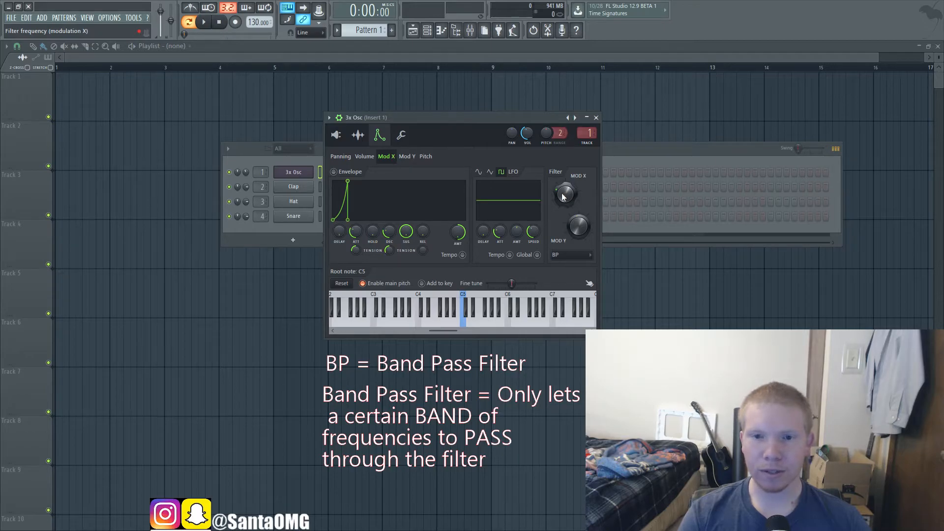
key(z)
drag(563, 194, 562, 128)
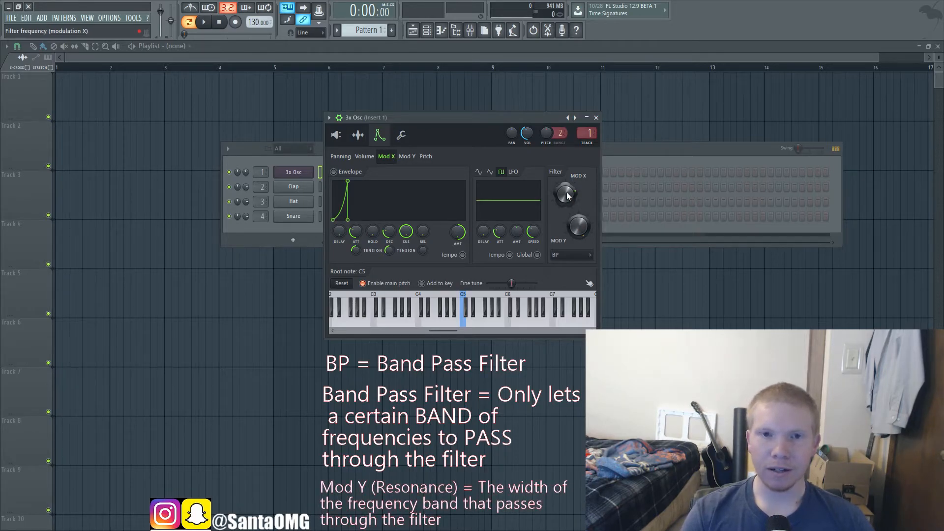
Step: Adjust the band pass filter's Mod X frequency and Mod Y bandwidth while playing C4
key(z)
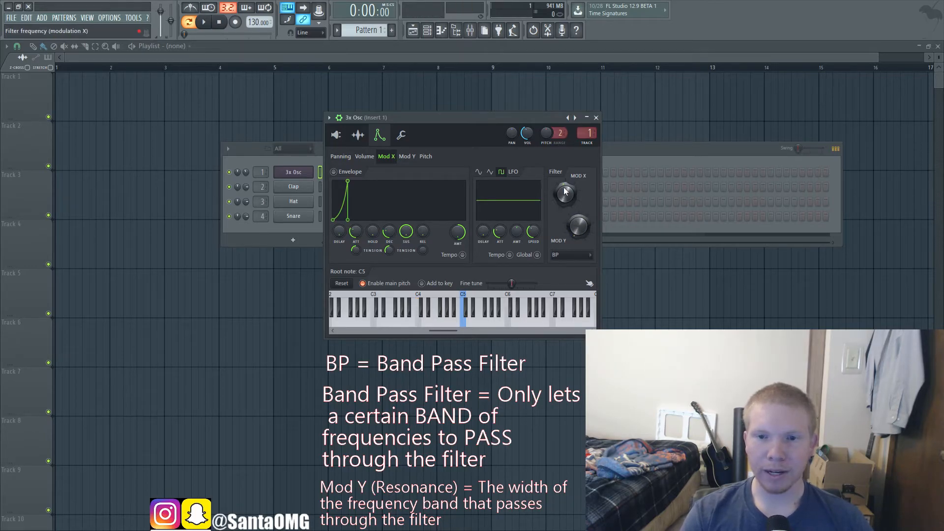
key(z)
drag(565, 192, 565, 163)
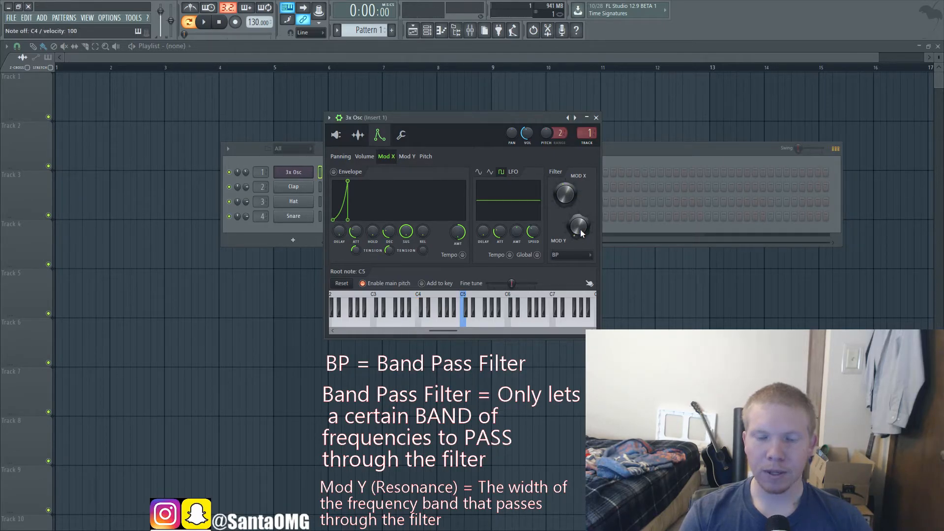
key(z)
mouse_move(581, 232)
mouse_down()
mouse_move(581, 207)
mouse_move(581, 233)
mouse_up()
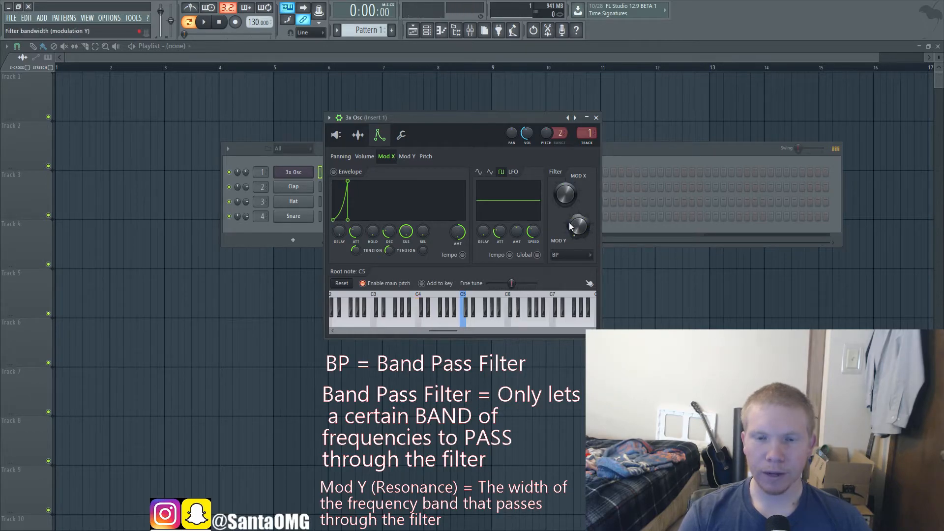
Step: Set the filter type to HP, play C4 repeatedly, and adjust the Mod X cutoff frequency
click(563, 253)
click(557, 292)
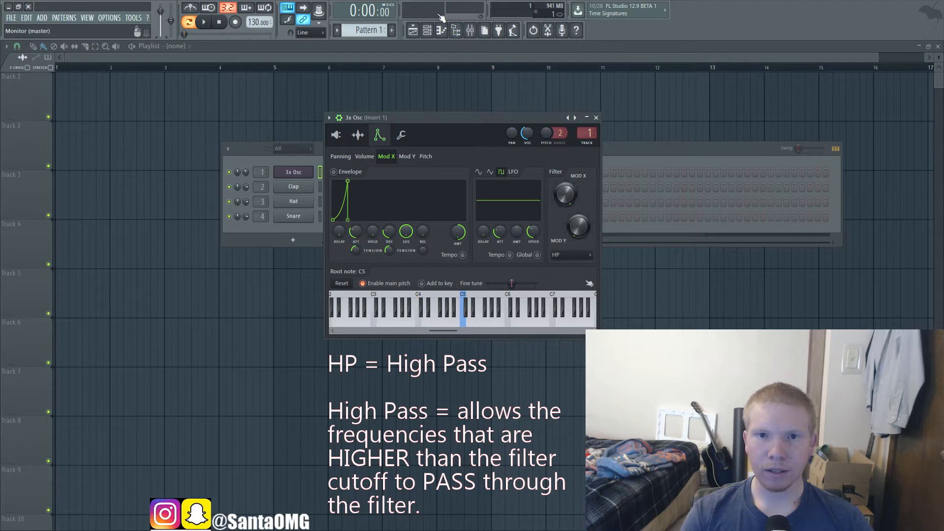
key(z)
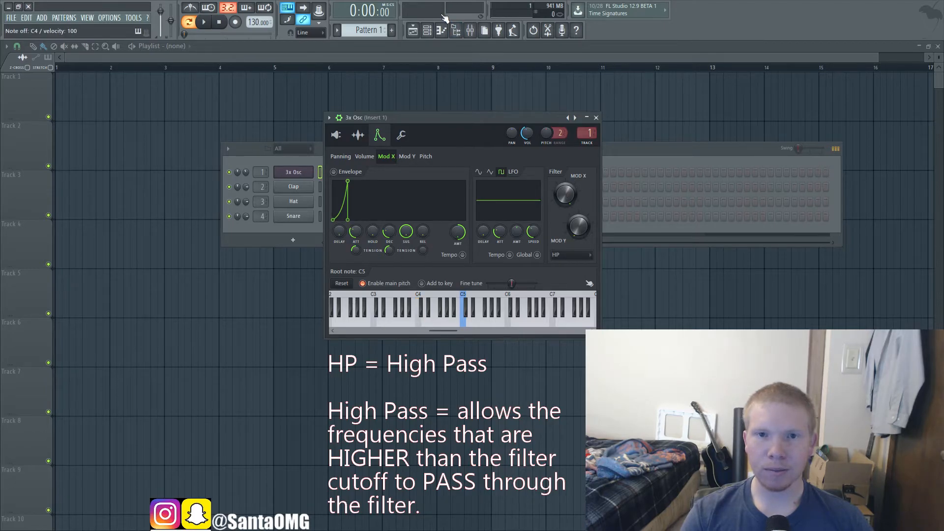
key(z)
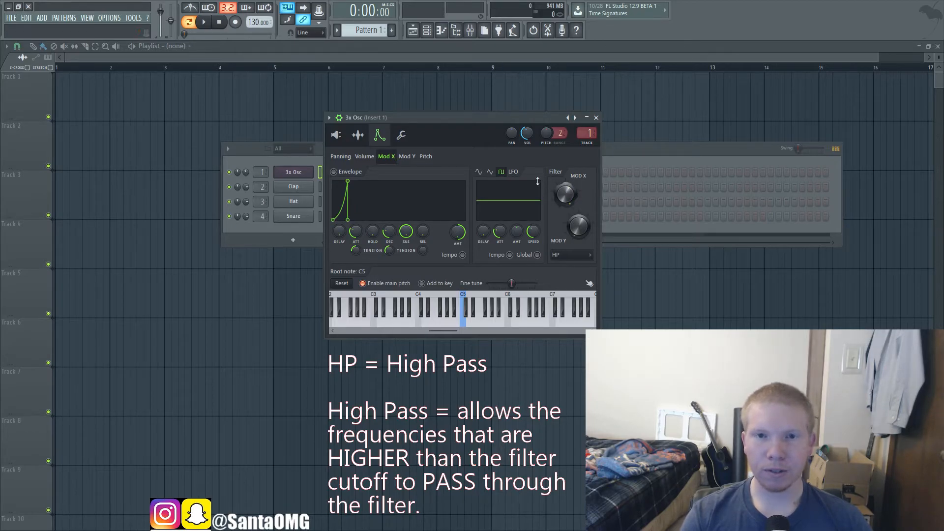
key(z)
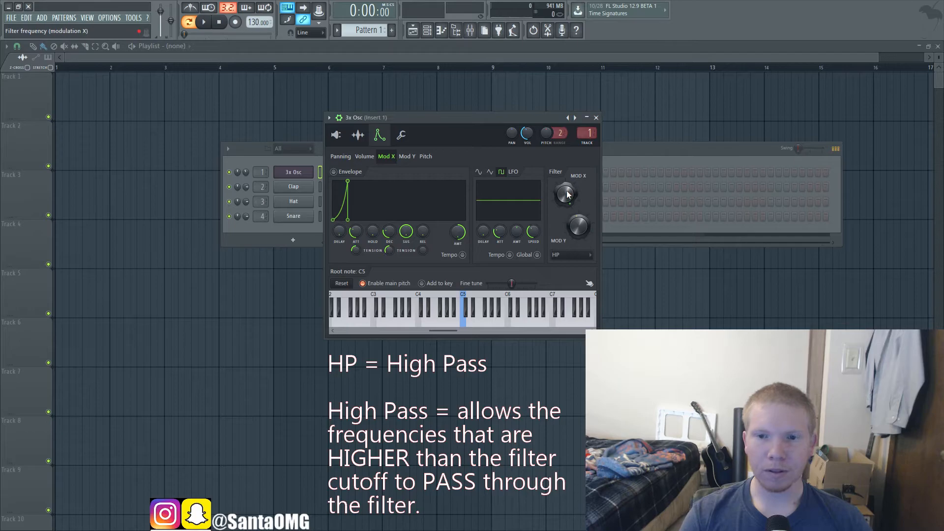
drag(567, 191, 567, 199)
key(z)
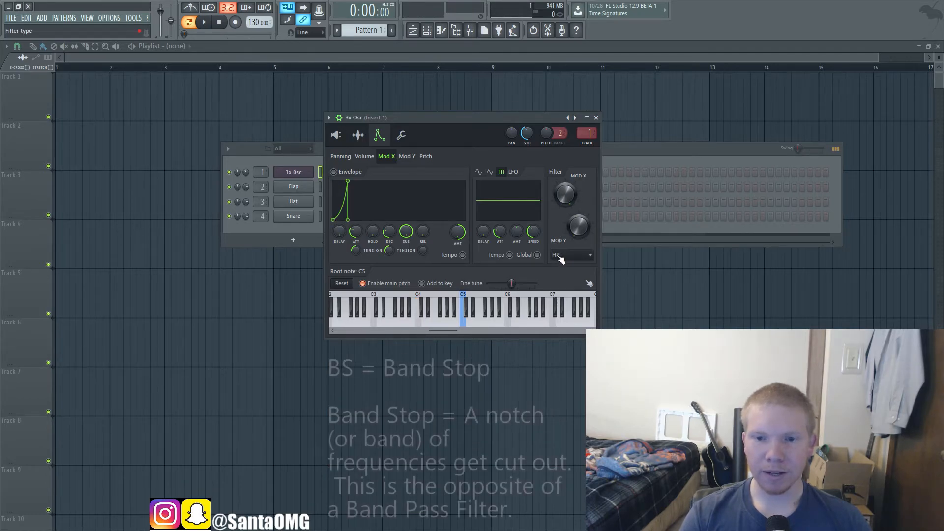
Step: Set the filter type to BS and lower the Mod X frequency while auditioning C4
click(572, 301)
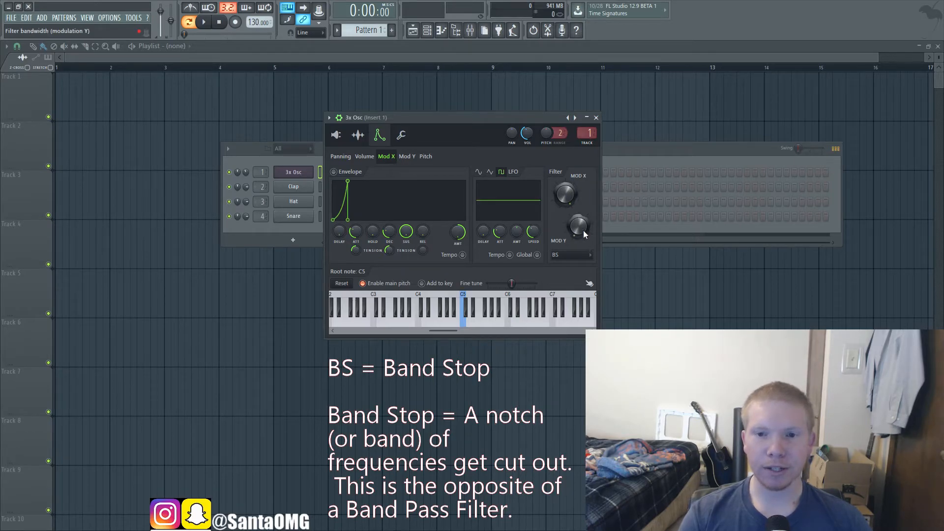
drag(565, 192, 565, 209)
key(z)
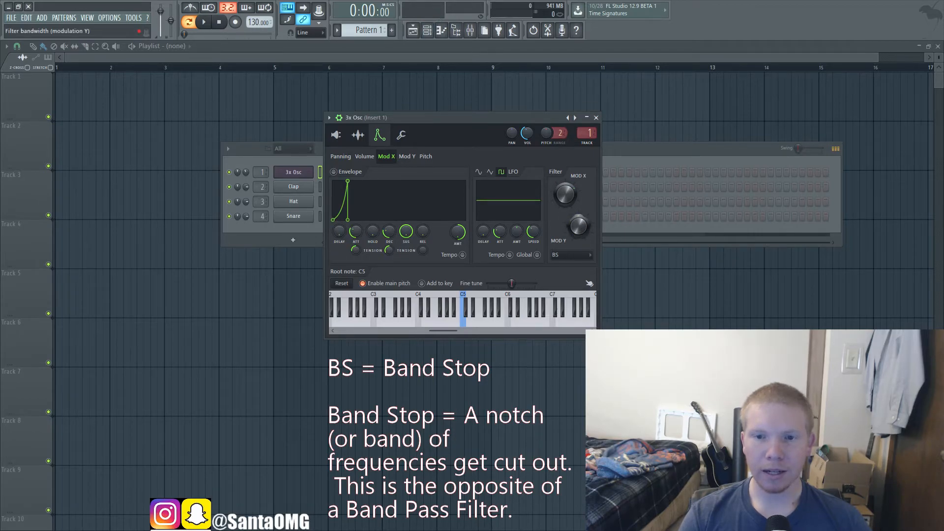
Step: Sweep the band stop filter's Mod Y bandwidth up and down while playing C4
key(z)
key(z)
drag(580, 227, 580, 188)
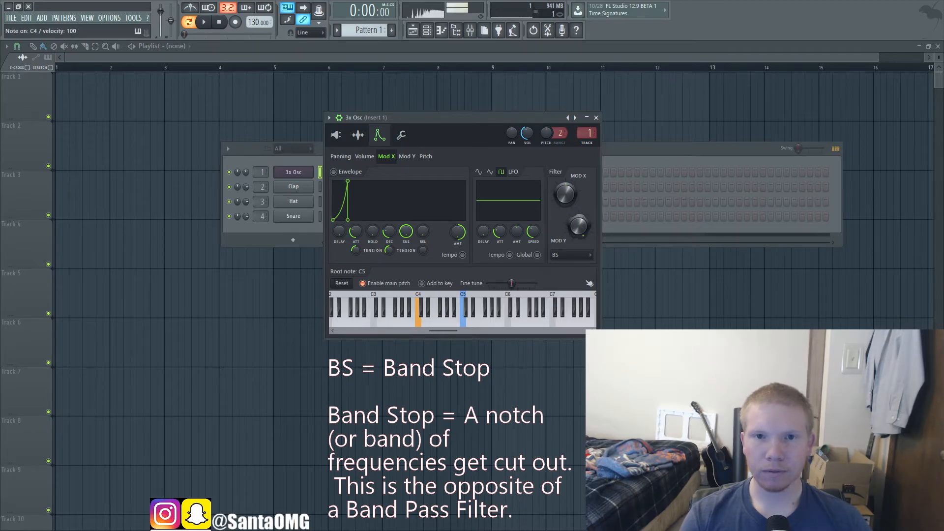
drag(580, 244, 580, 266)
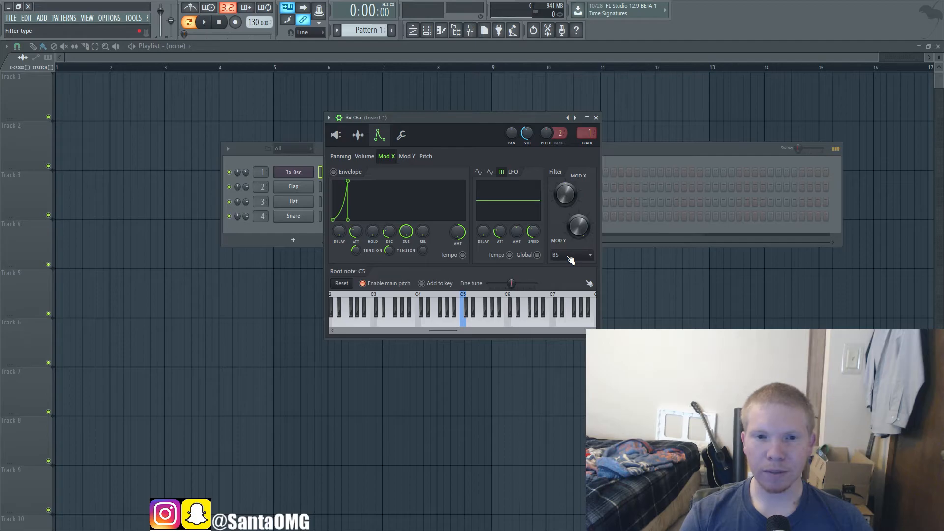
Step: Show the Mod Y modulation settings, play C4, and switch the filter type back to Fast LP
click(408, 157)
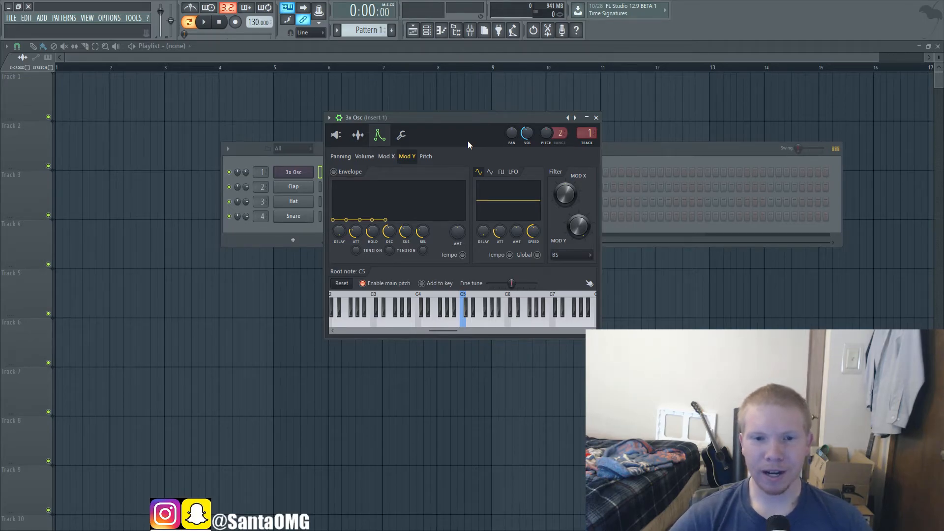
key(z)
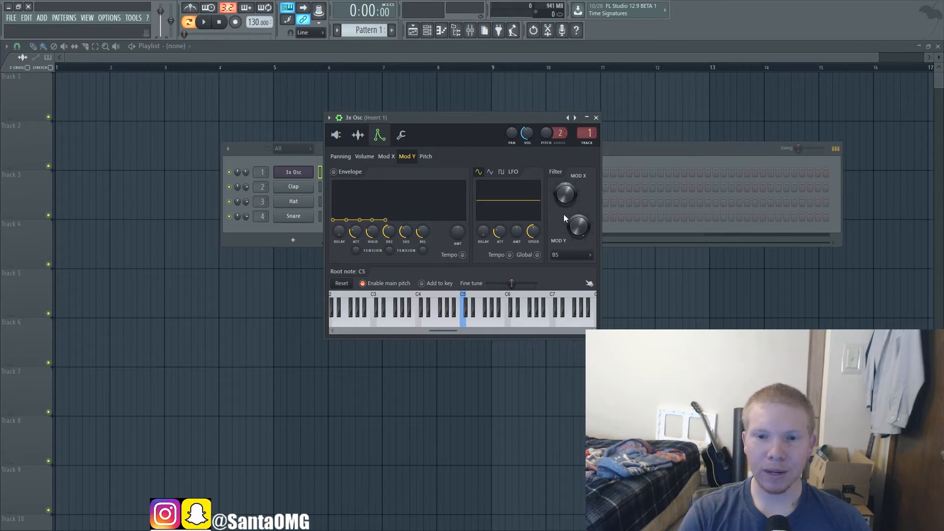
drag(570, 254, 565, 275)
Step: Adjust the Fast LP filter's Mod X frequency and play C4 repeatedly to hear the cutoff
drag(570, 198, 570, 167)
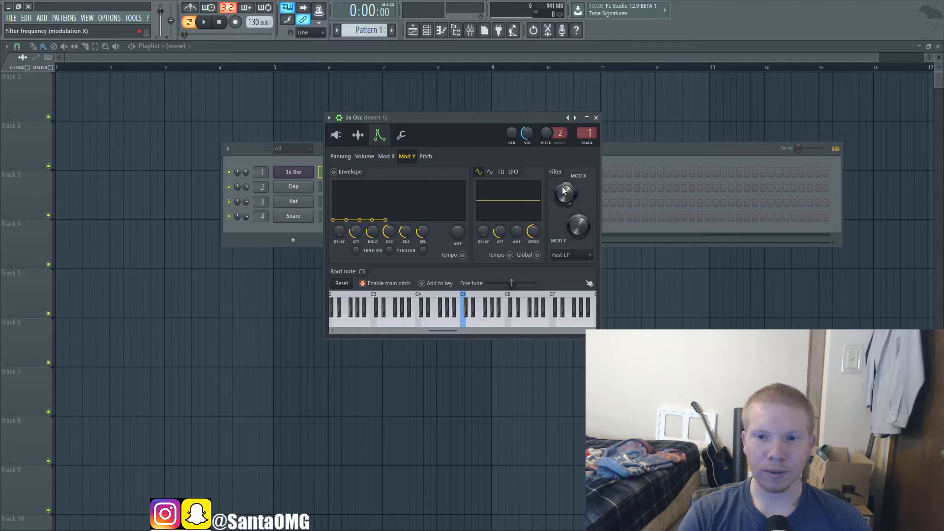
key(z)
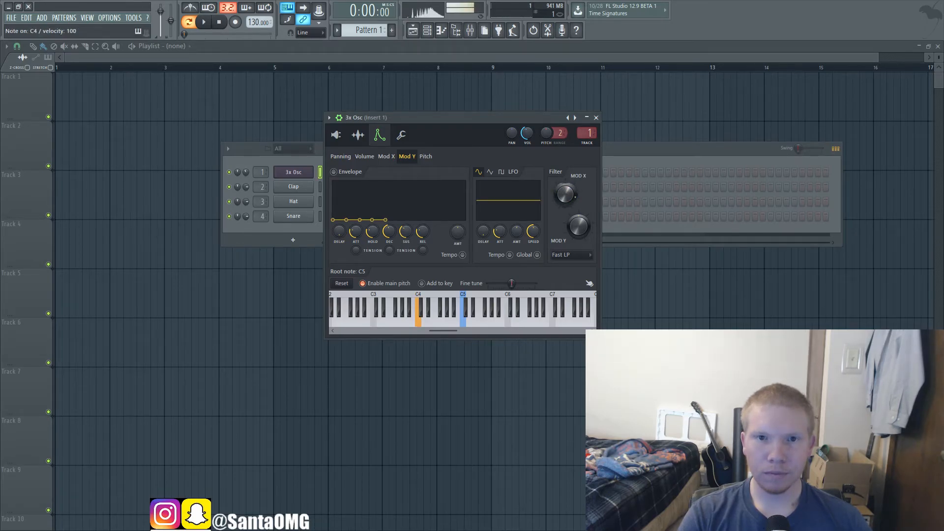
key(z)
key(z)
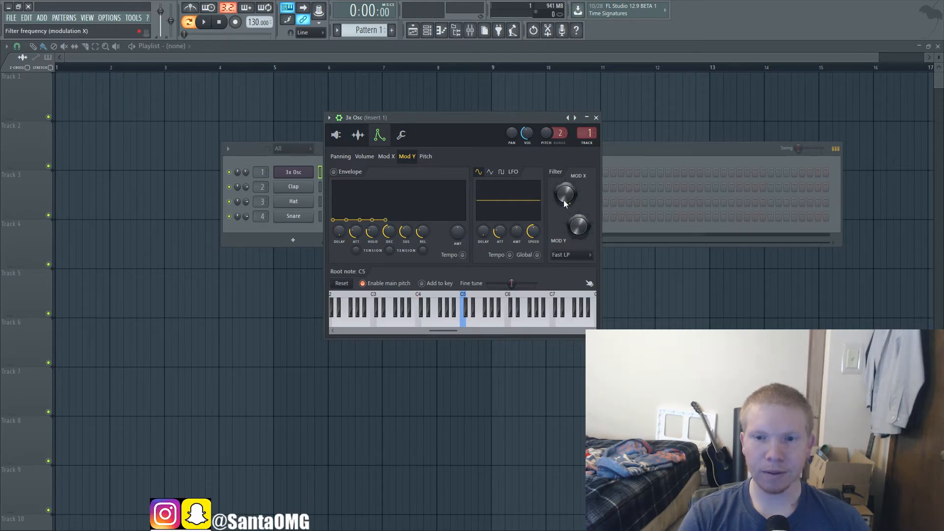
key(z)
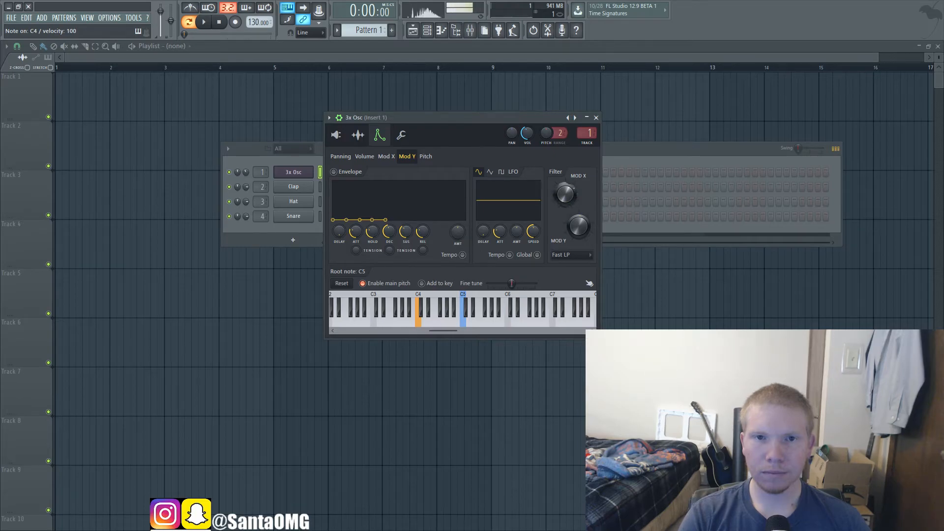
key(z)
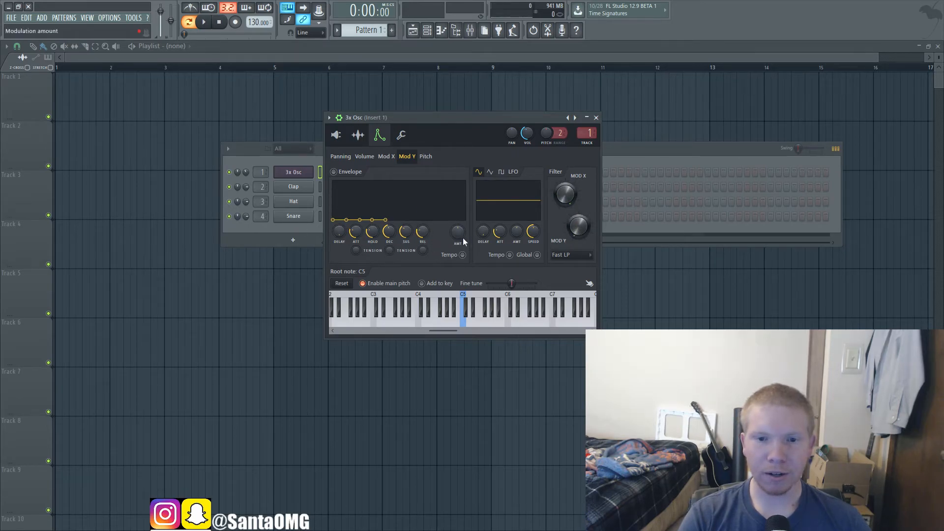
Step: Review the Volume, Mod X, Mod Y and Pitch modulation settings in turn, finishing on Pitch
click(368, 158)
click(383, 158)
click(410, 157)
click(425, 157)
click(370, 158)
click(387, 157)
click(408, 157)
click(425, 157)
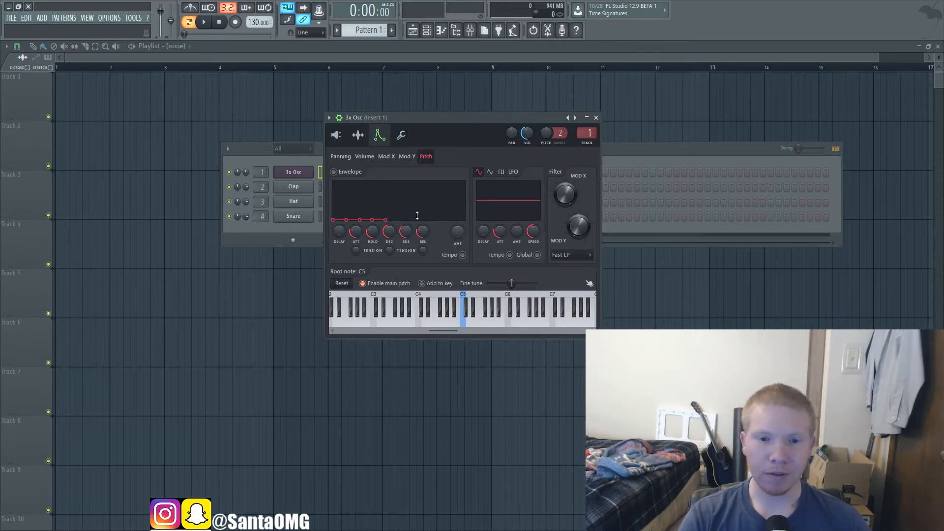
Step: Give the pitch envelope a slight positive amount, zero its hold, decay, sustain and release, and audition C4
key(z)
drag(458, 232, 458, 226)
drag(373, 232, 407, 258)
drag(423, 231, 423, 258)
key(z)
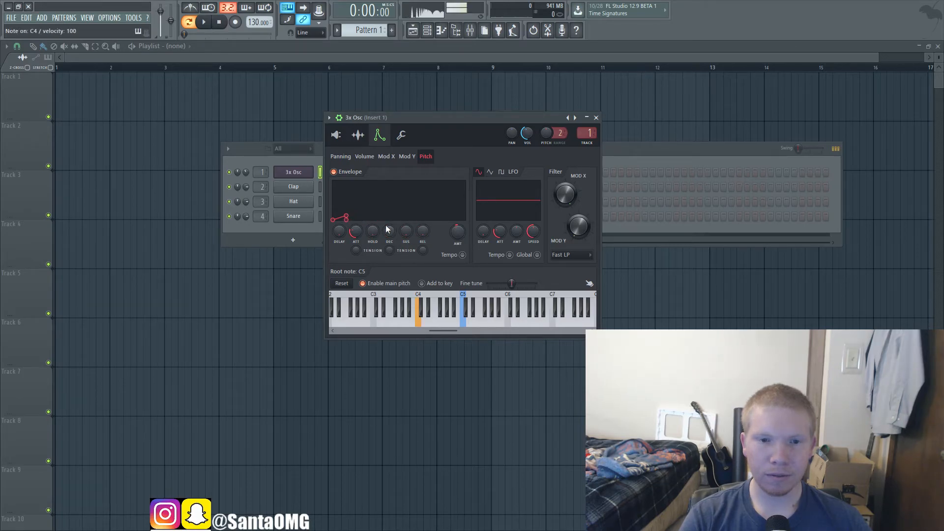
Step: Raise the pitch envelope's sustain to maximum, increase its amount slightly, and audition C6
key(z)
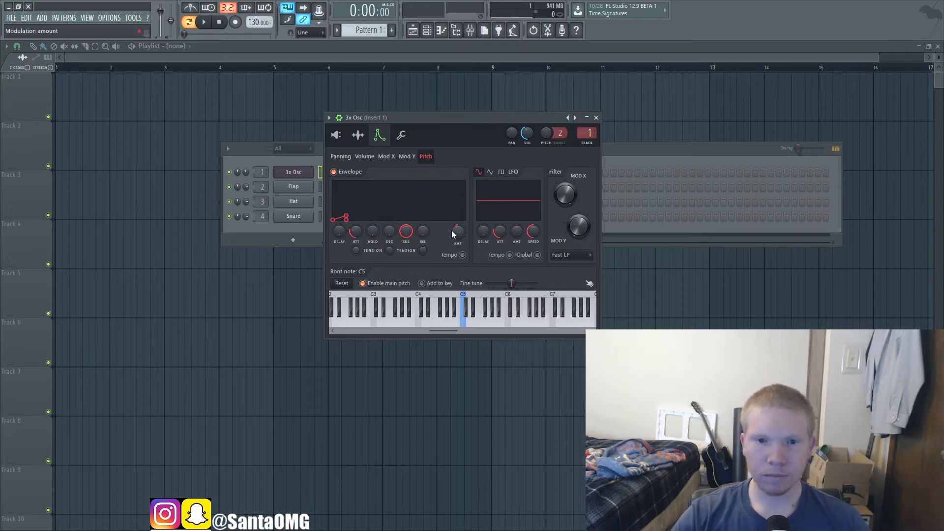
drag(458, 232, 458, 229)
key(i)
key(i)
key(i)
key(i)
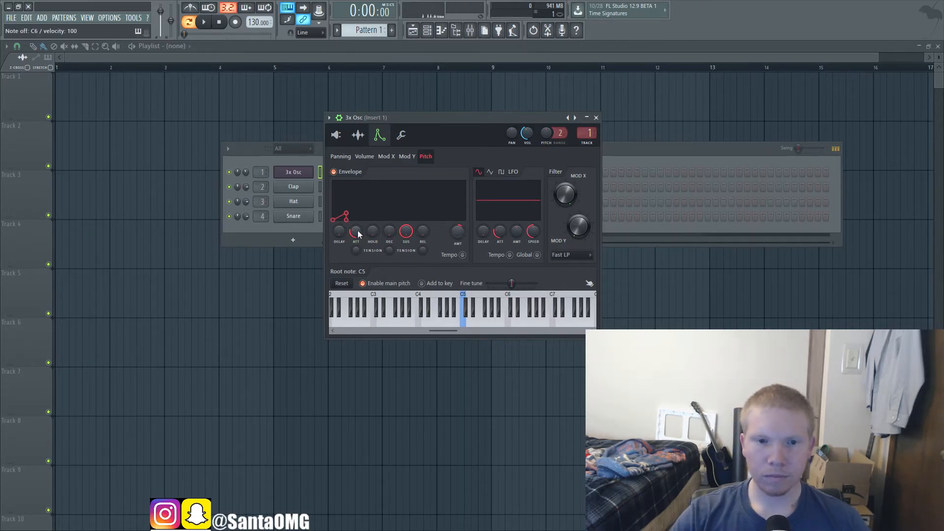
Step: Shorten the pitch envelope's attack and audition the pitch rise on C6 and C5
drag(358, 231, 358, 238)
key(i)
key(i)
key(q)
key(q)
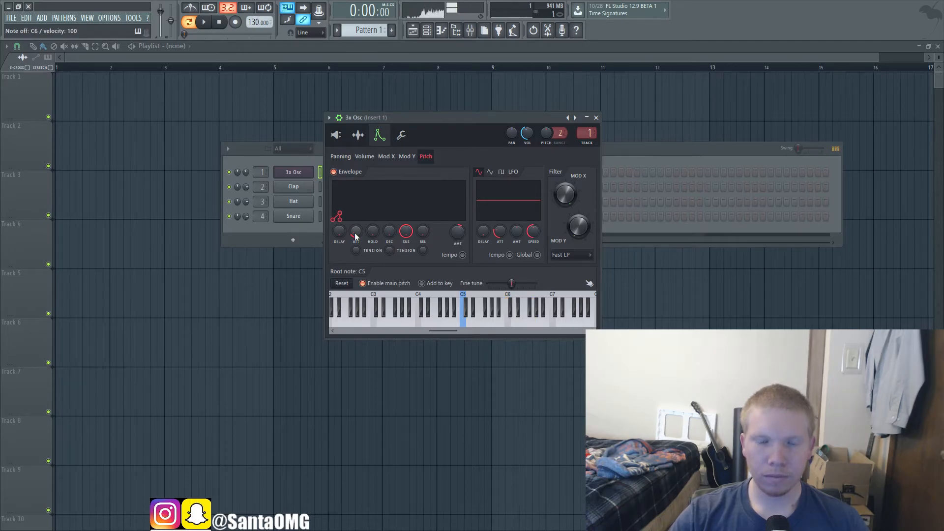
key(i)
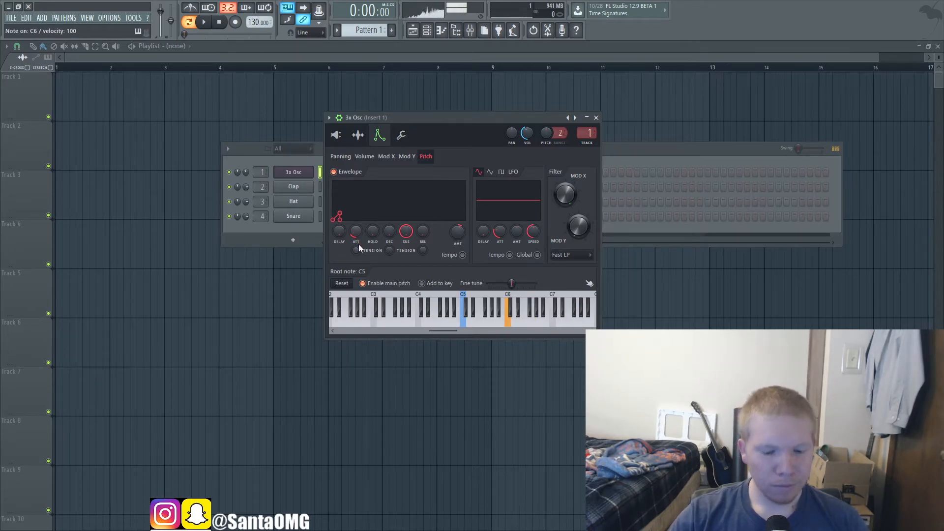
Step: Play C4, A4, D4 and F4 to hear the short pitch envelope on lower notes
key(z)
key(n)
key(x)
key(v)
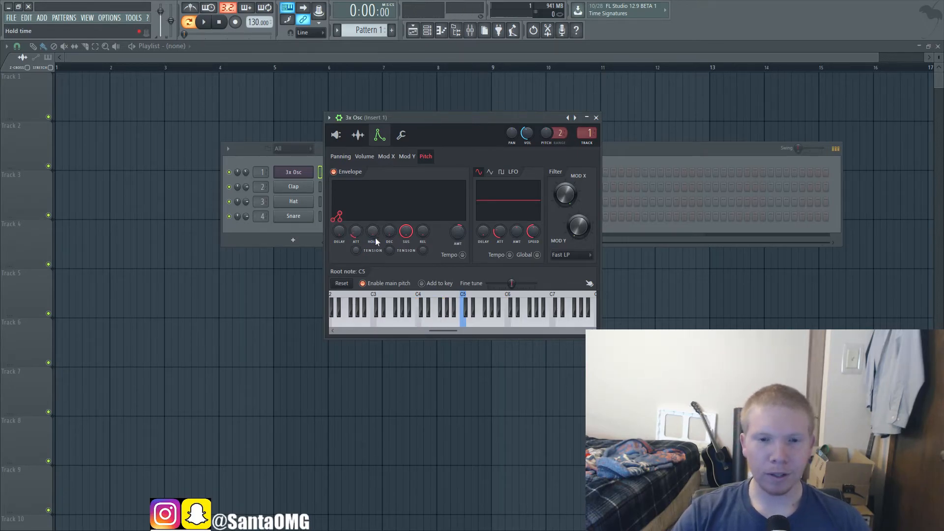
Step: Raise the pitch envelope's amount, lengthen its attack and audition G4
drag(458, 232, 458, 224)
drag(356, 231, 356, 226)
key(b)
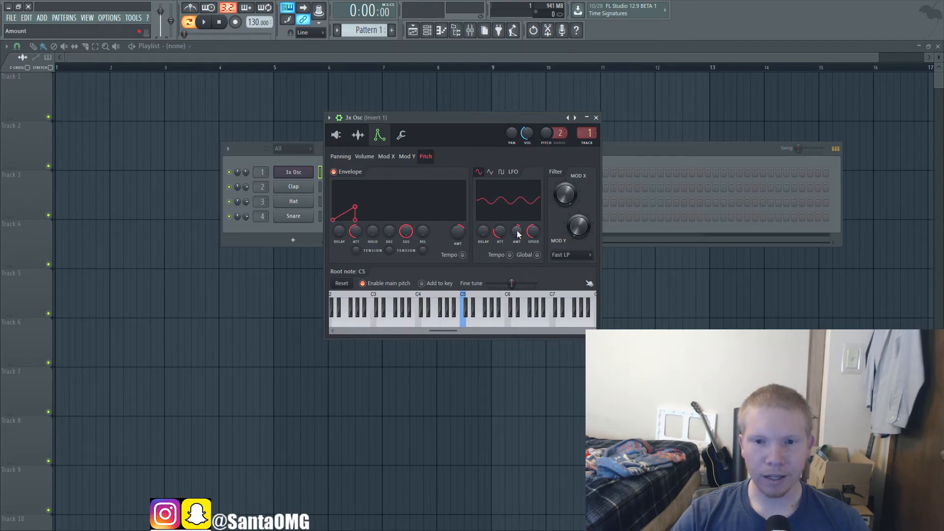
Step: Sync the pitch LFO to the tempo and audition G4 and C4
click(510, 255)
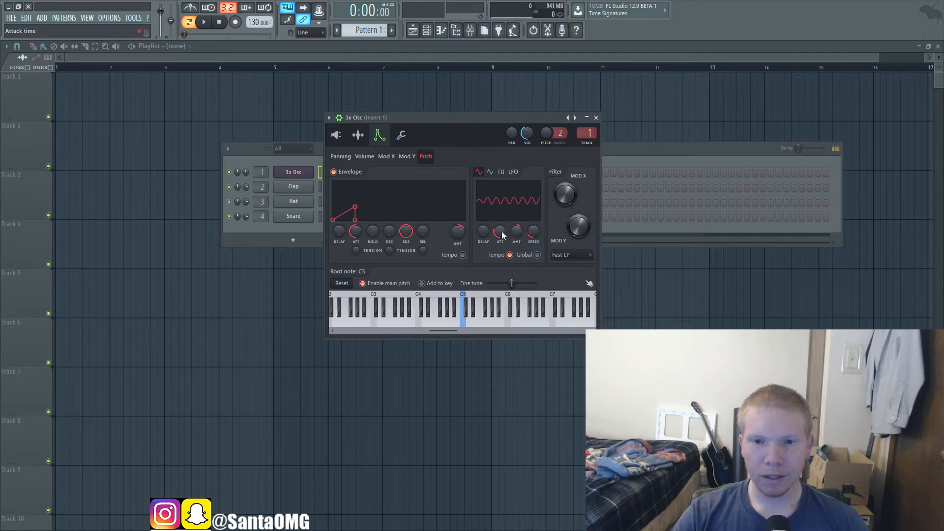
key(b)
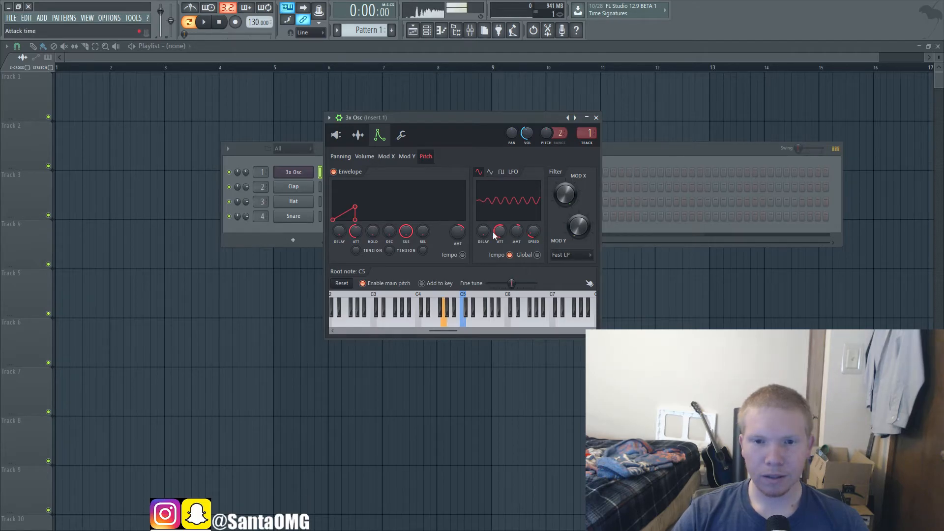
key(z)
Step: Raise the pitch envelope's amount further and audition A#4 repeatedly
scroll(458, 231, up, 5)
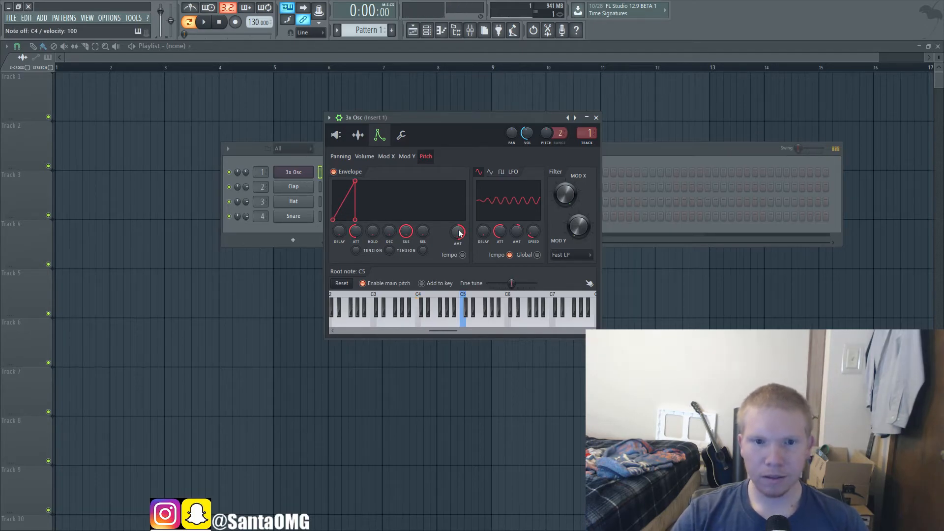
key(j)
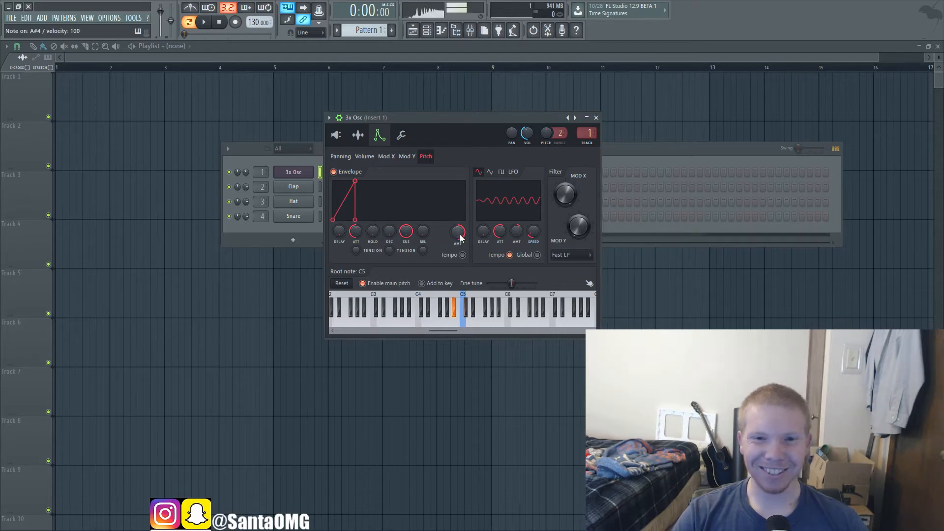
key(j)
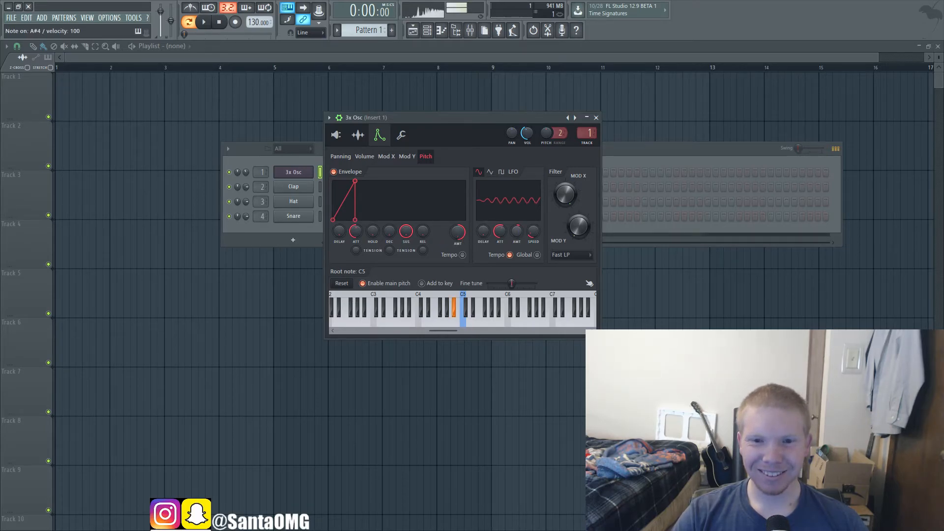
key(j)
Step: Increase the pitch LFO's amount, audition A#4, and switch the LFO to the square shape
drag(516, 232, 498, 209)
key(j)
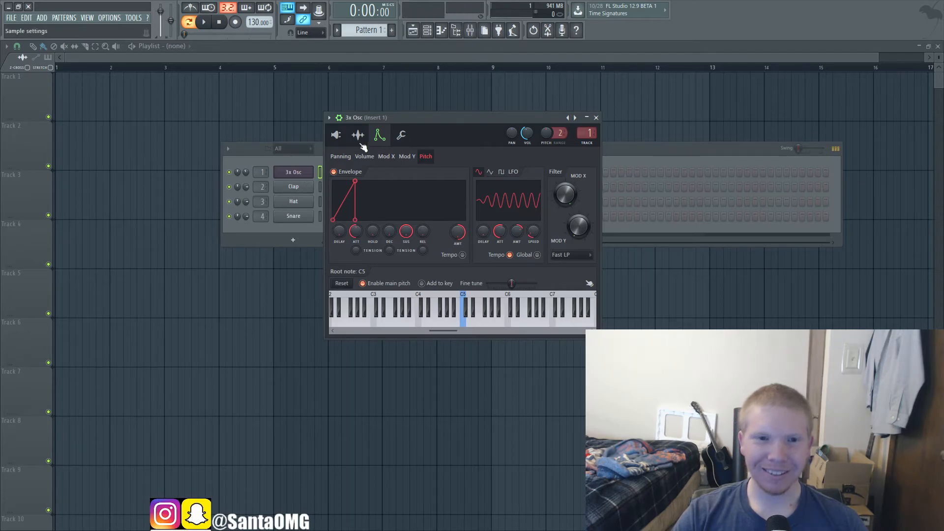
click(502, 172)
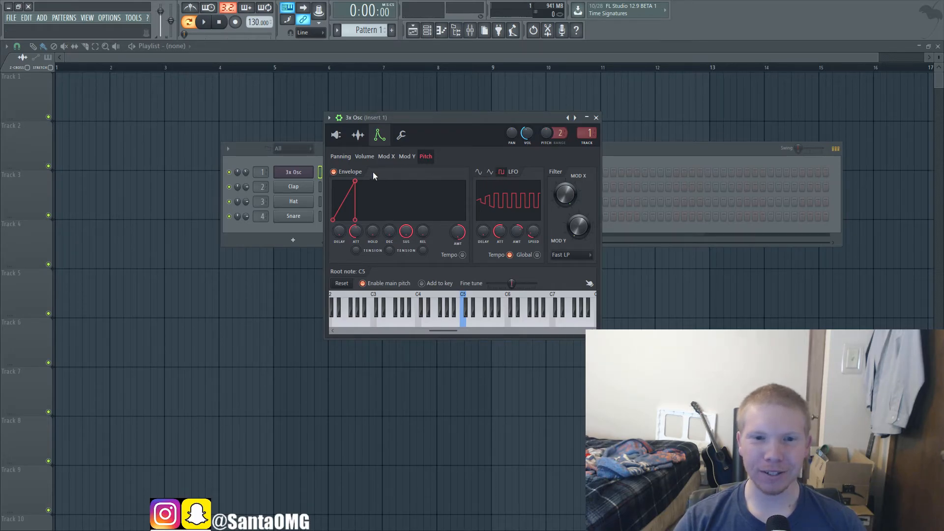
Step: Turn off the pitch envelope, reset the pitch LFO's amount to zero, and audition alternating notes
click(356, 172)
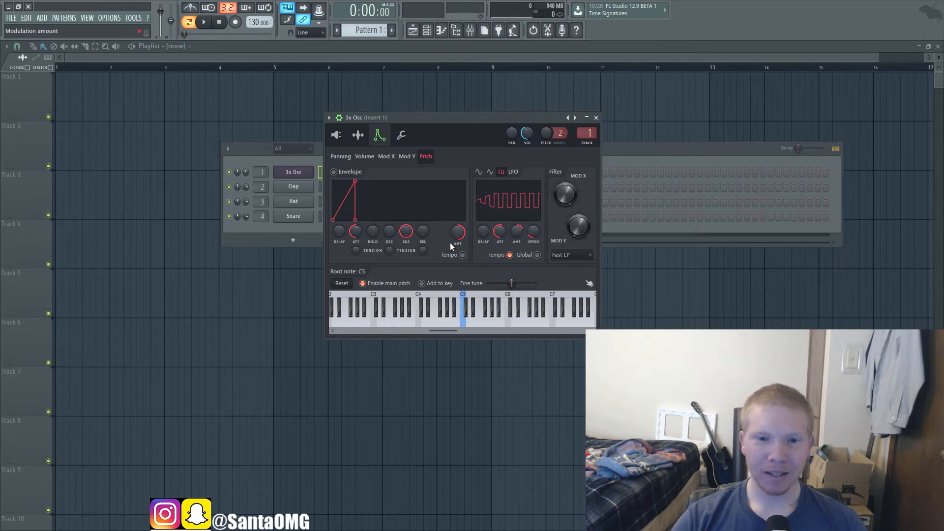
click(401, 135)
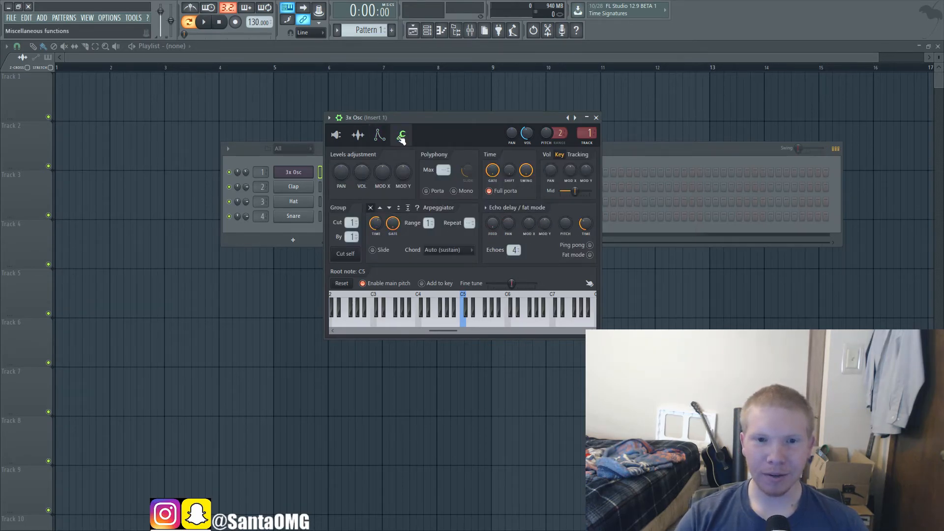
click(381, 137)
click(398, 137)
click(378, 137)
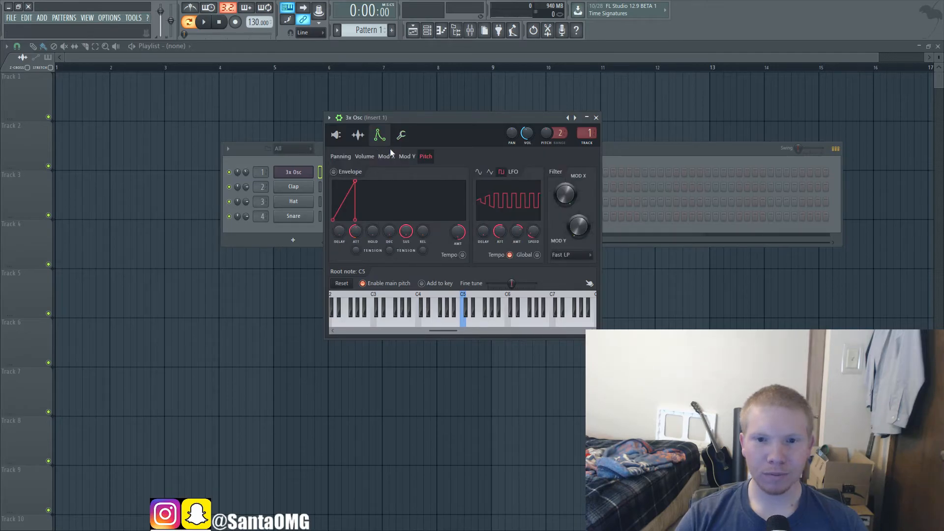
alt+click(522, 235)
key(comma)
key(j)
key(comma)
key(j)
key(comma)
key(j)
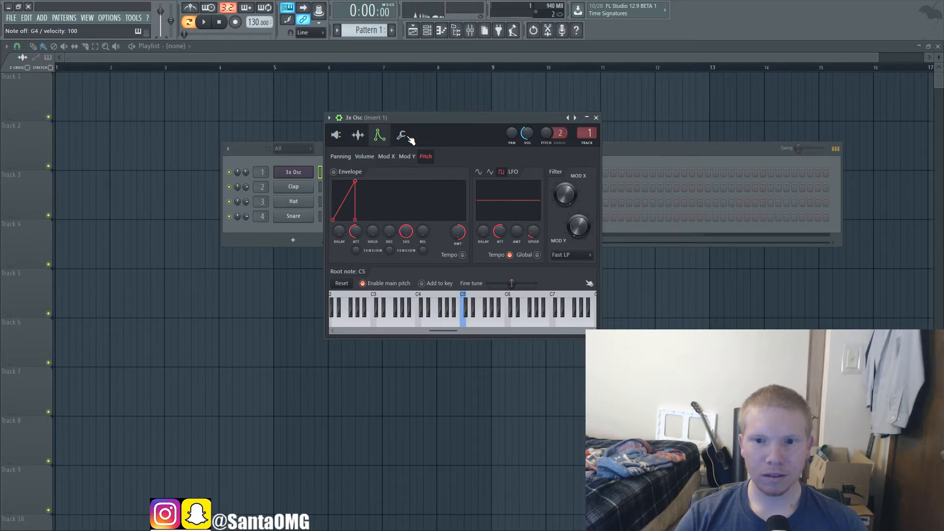
Step: Show the 3x Osc miscellaneous functions and audition A#5 and G5 with portamento off
click(402, 136)
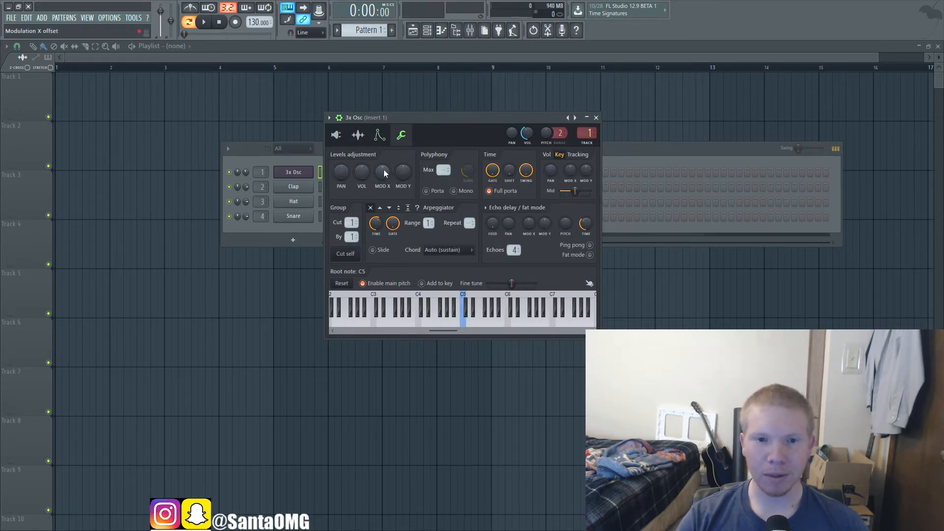
key(j)
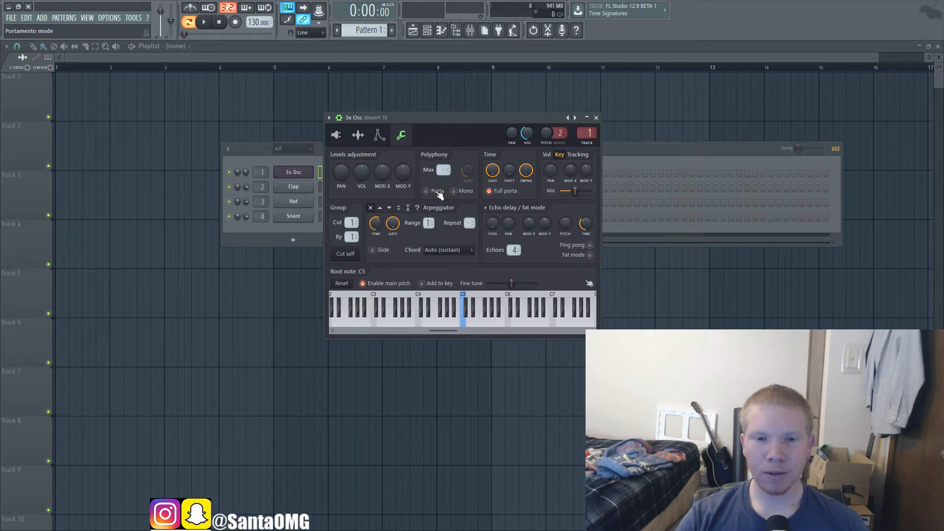
click(438, 194)
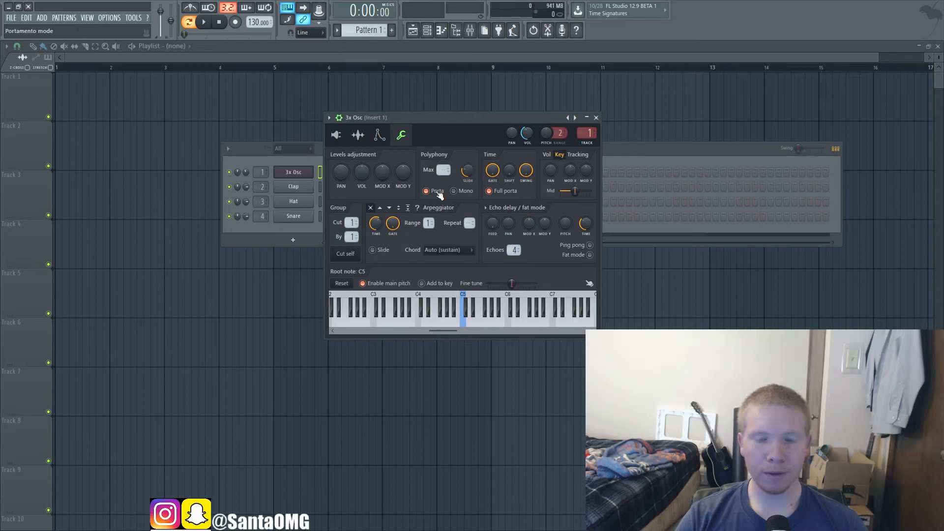
click(427, 192)
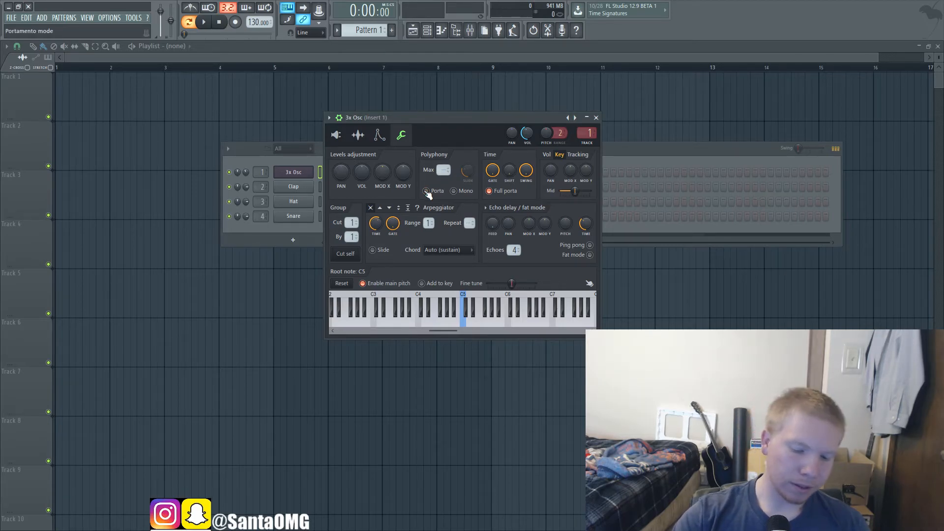
key(j)
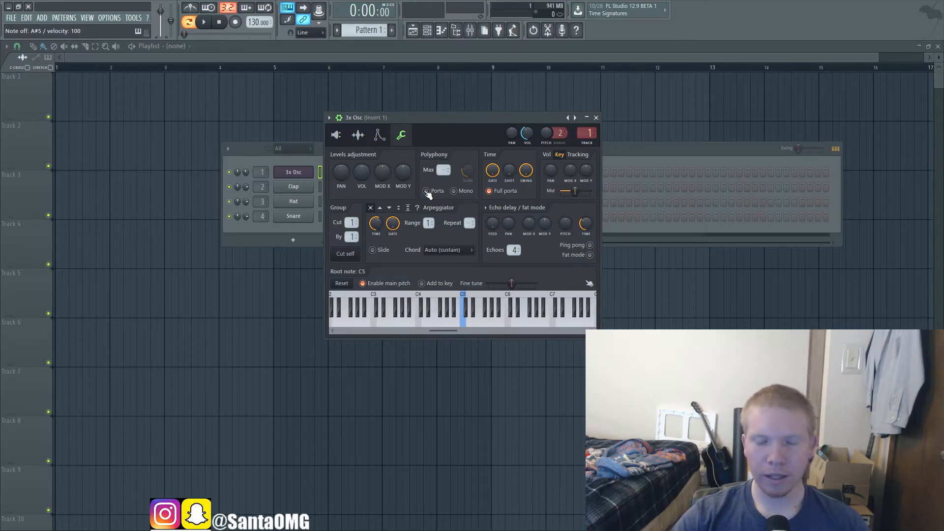
key(b)
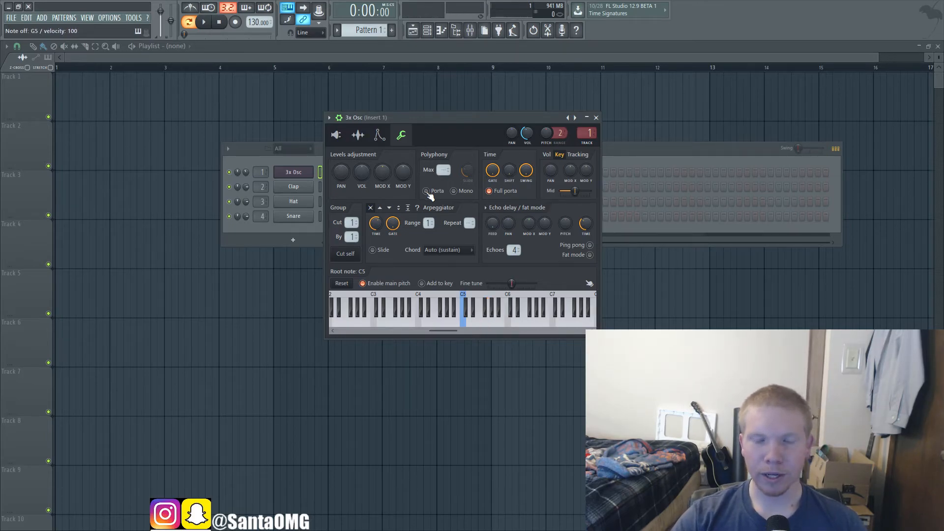
key(b)
Step: Enable portamento, raise its slide time close to maximum, and audition the glide between G5 and A#5
click(427, 193)
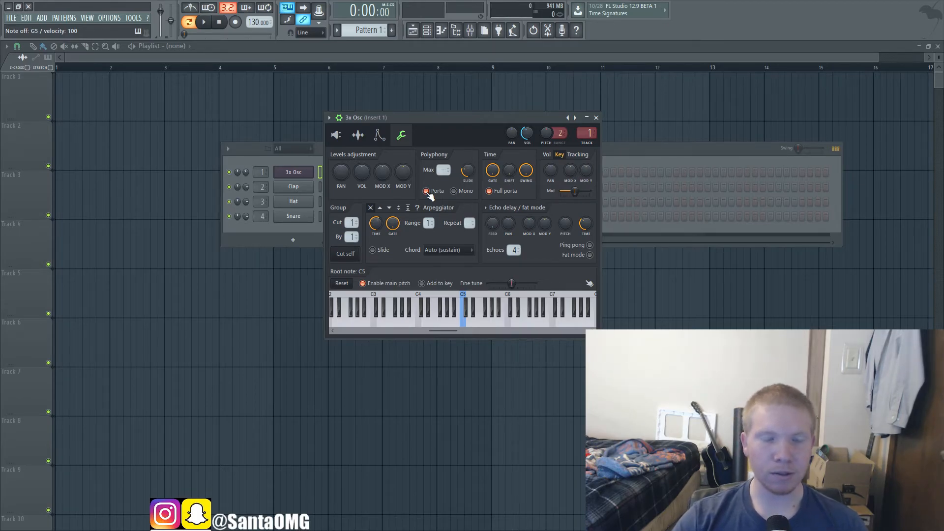
key(j)
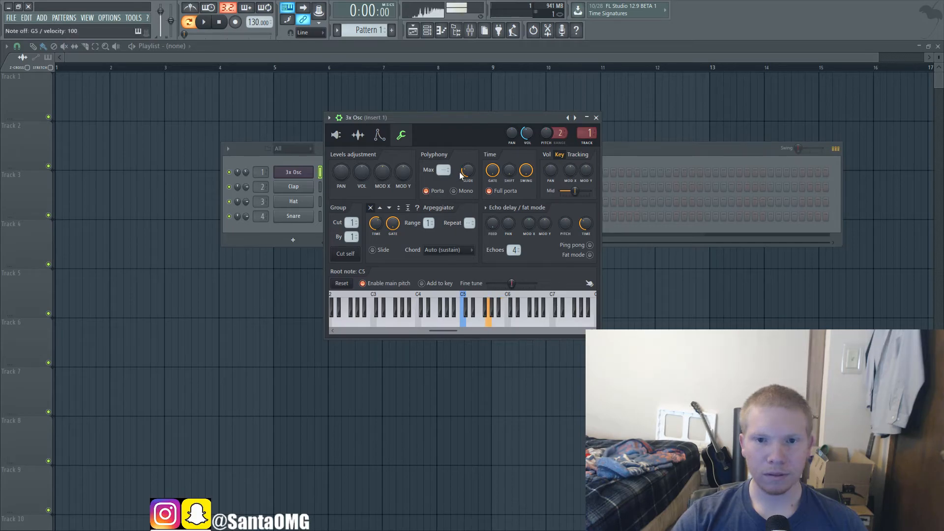
drag(463, 170, 469, 170)
key(b)
key(j)
key(b)
key(b)
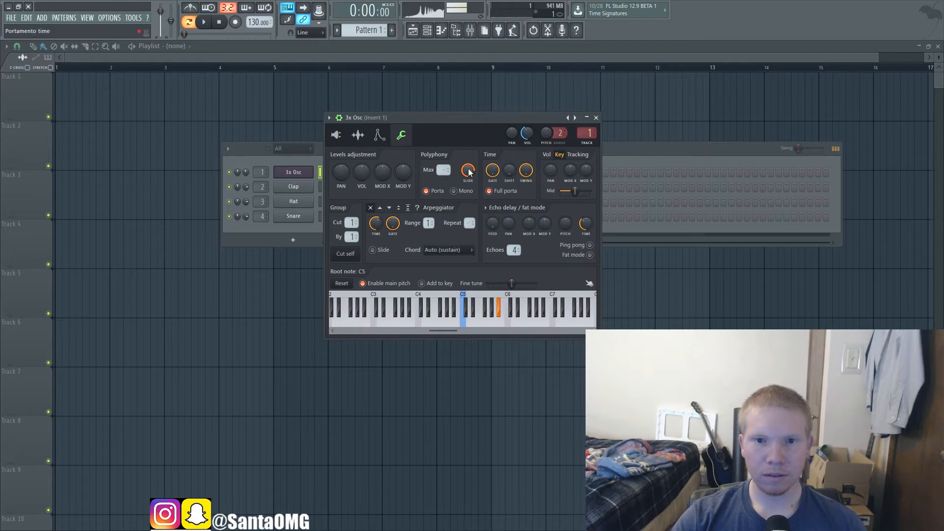
Step: Shorten the portamento slide time and audition glides between G5, A#5 and F5
mouse_move(469, 172)
mouse_down()
mouse_move(469, 183)
mouse_move(468, 170)
mouse_up()
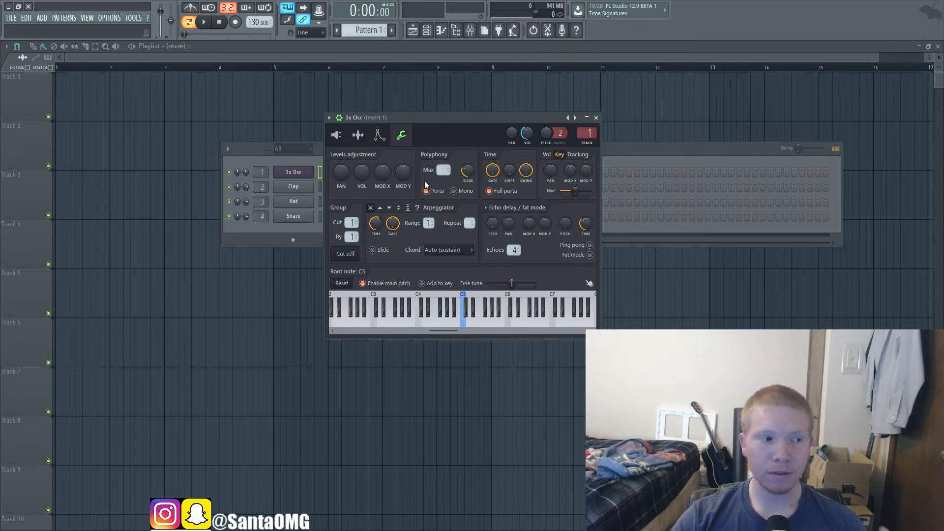
key(b)
key(j)
key(j)
key(b)
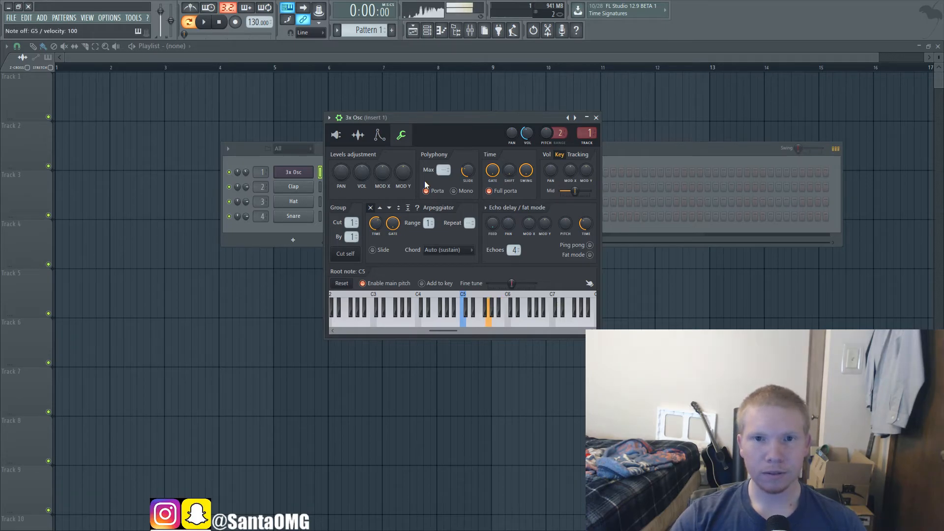
key(v)
key(v)
key(b)
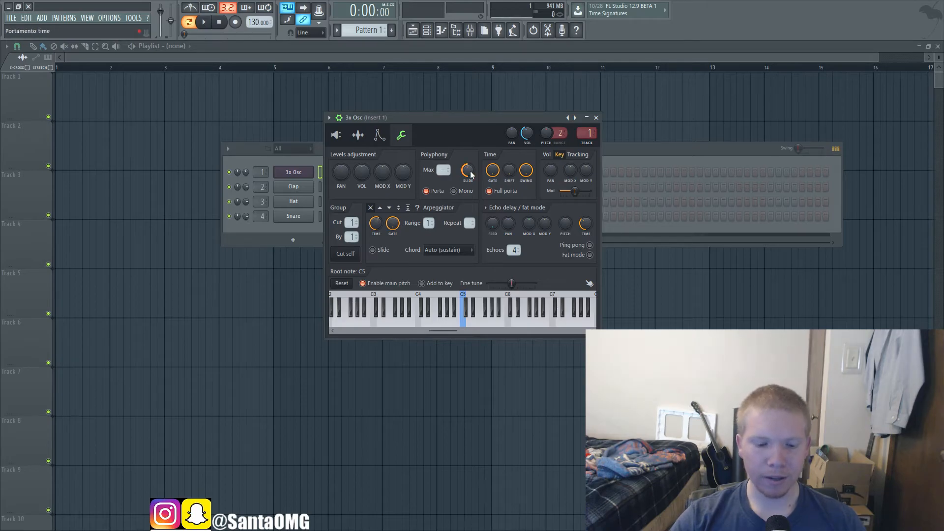
Step: Play C5, D#5 and G5 together to hear several notes with portamento on
key(z)
key(d)
key(b)
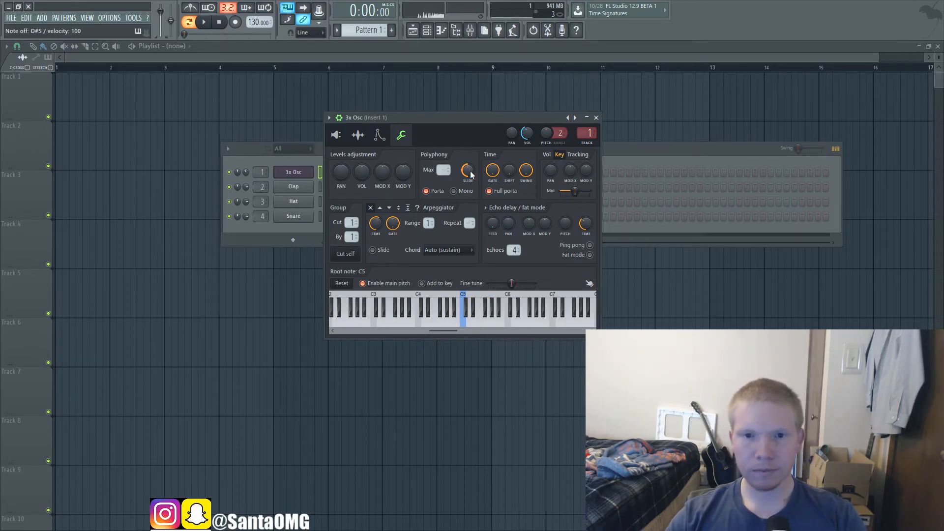
Step: Switch the polyphony to mono mode and audition overlapping G5, F5 and D#5 notes
click(454, 191)
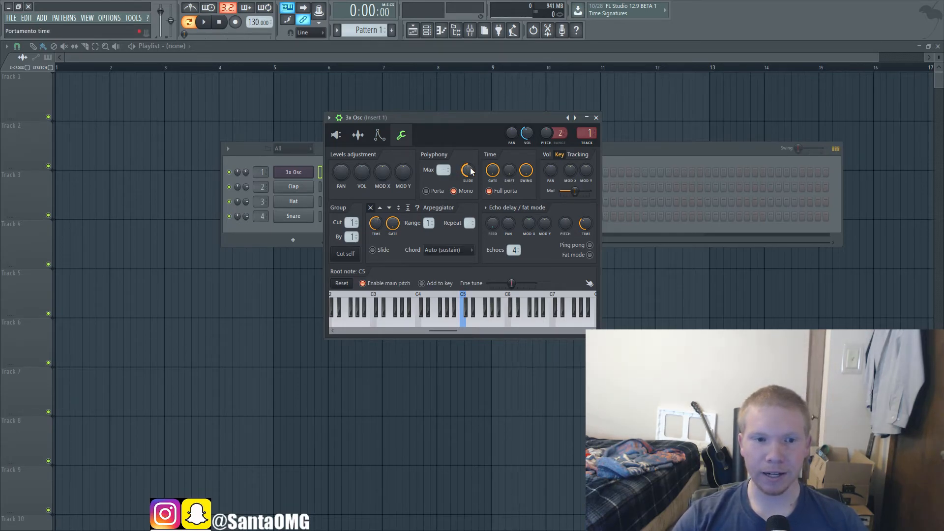
key(b)
key(v)
key(b)
key(v)
key(d)
key(d)
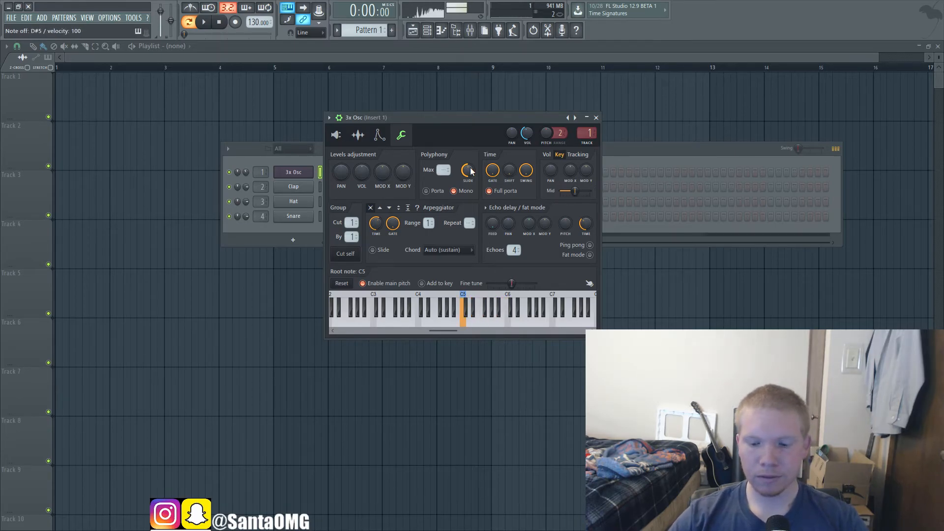
key(3)
Step: Shorten the slide time in mono mode and audition overlapping notes such as D#5 and G5
drag(471, 171, 471, 190)
key(3)
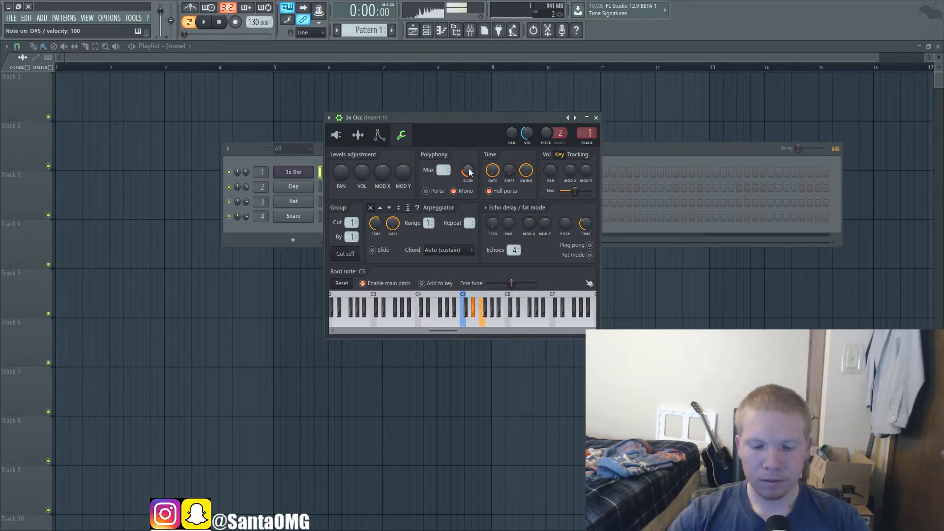
key(b)
key(z)
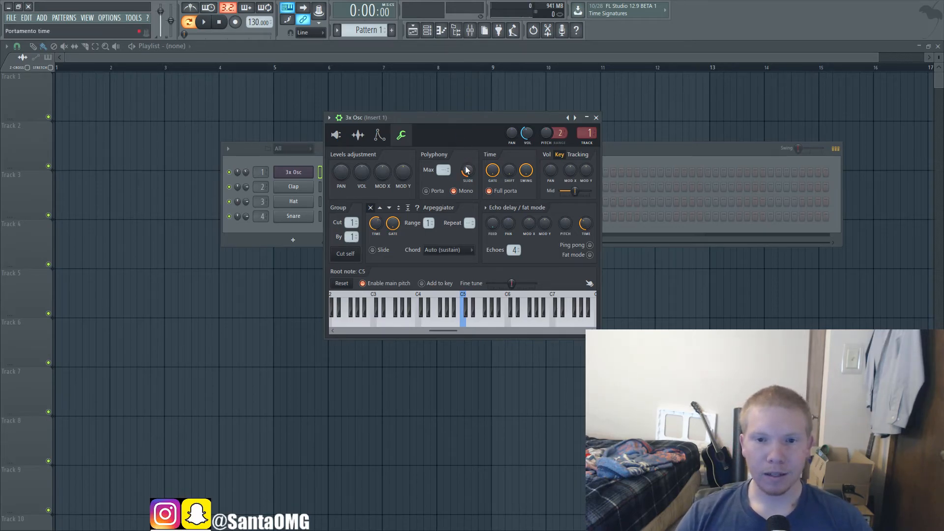
Step: Raise the mono slide time well past halfway and audition the long glide between C4 and C6
drag(467, 172, 468, 146)
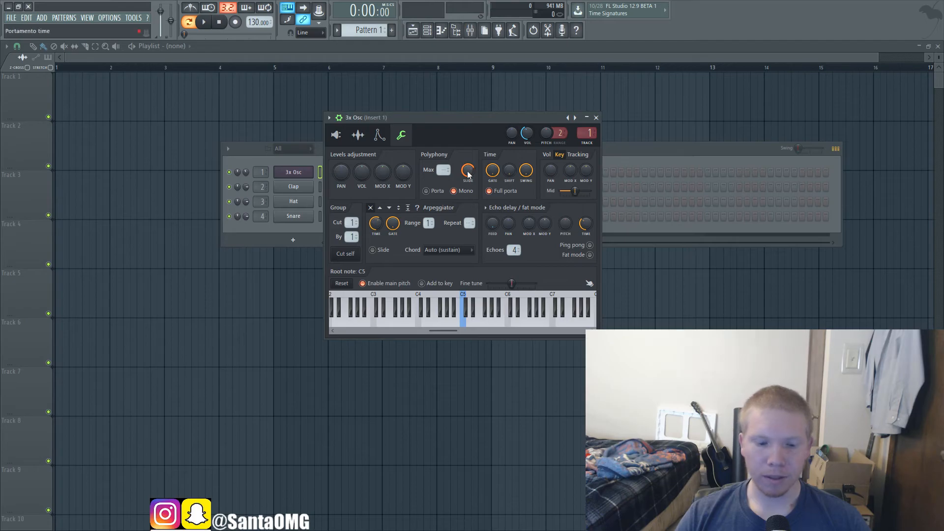
key(z)
key(i)
key(i)
key(i)
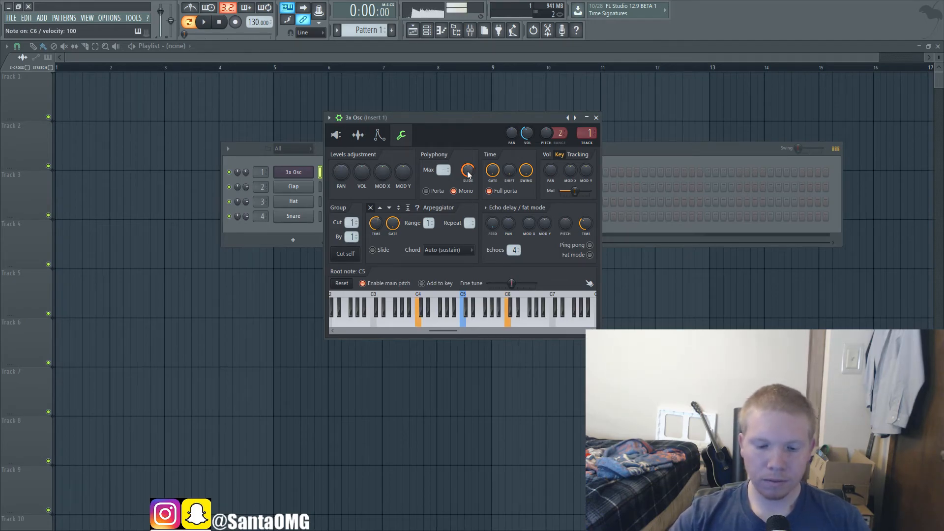
key(d)
key(i)
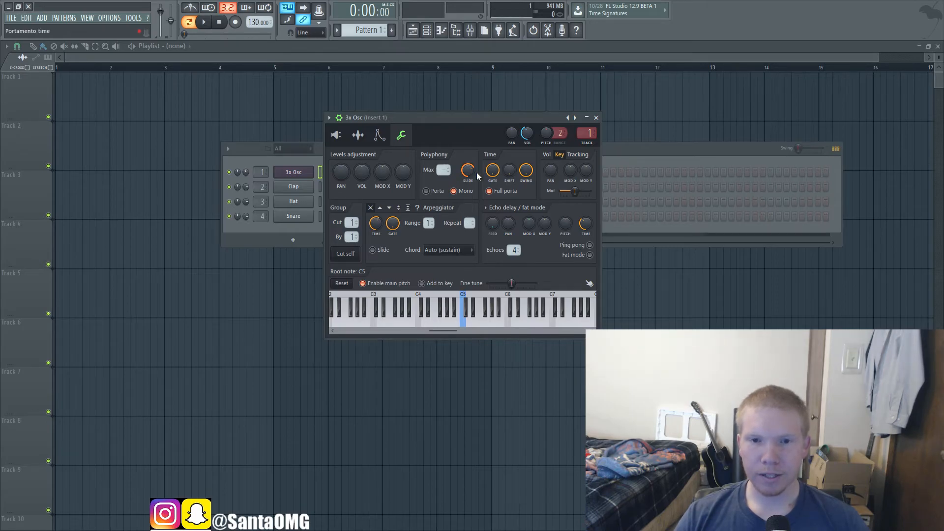
Step: Turn off mono mode and full portamento, and set the arpeggiator direction to up
click(454, 190)
click(496, 193)
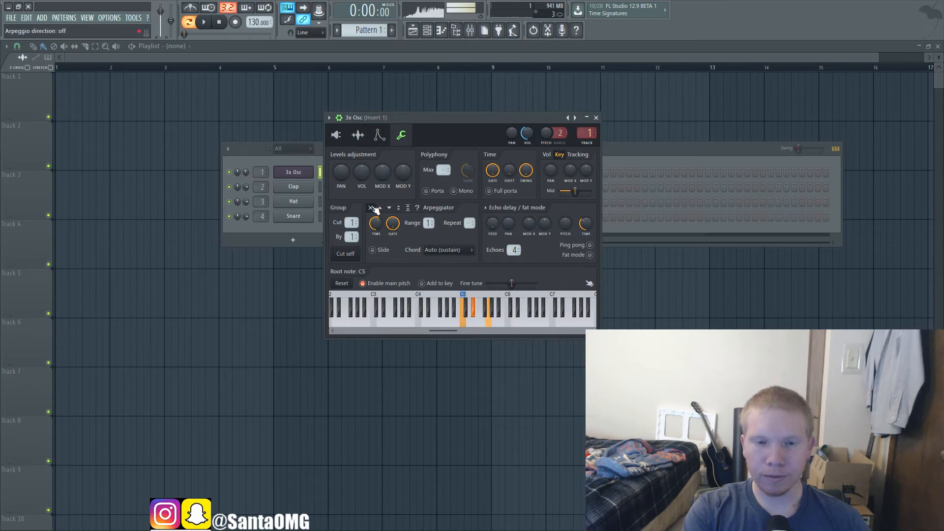
click(400, 209)
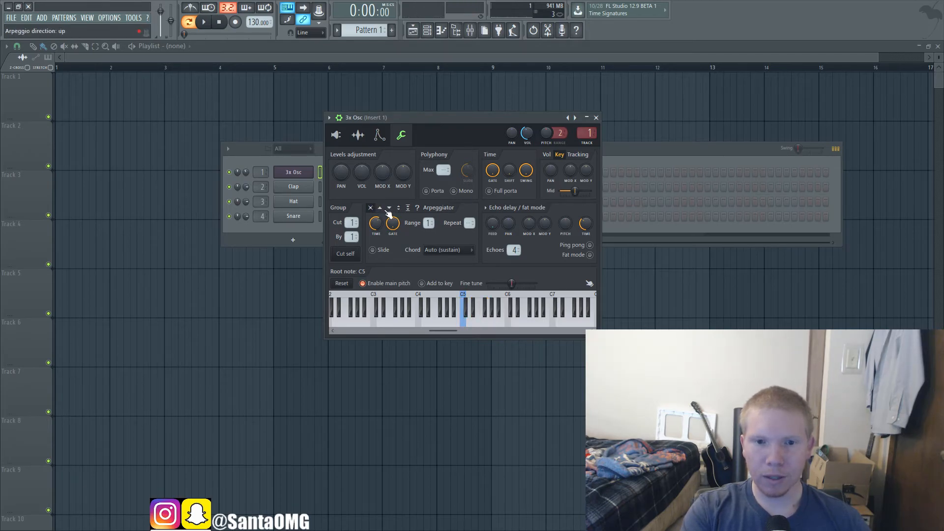
click(380, 208)
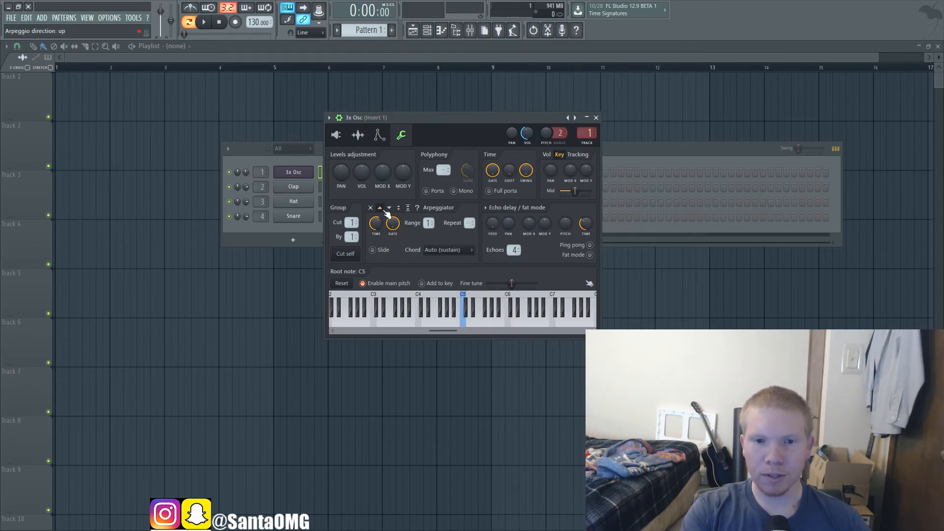
Step: Try the arpeggiator's down, up-down (sticky) and random directions on a held chord
click(389, 209)
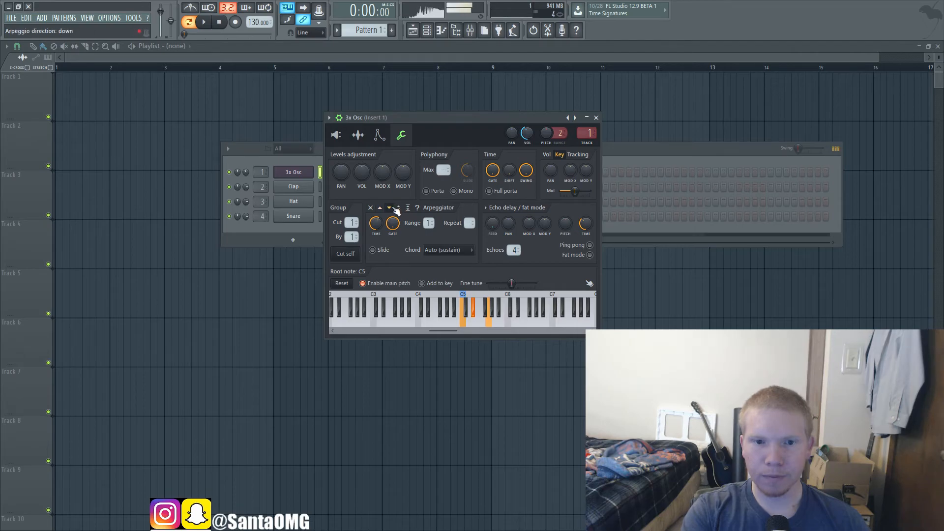
click(408, 209)
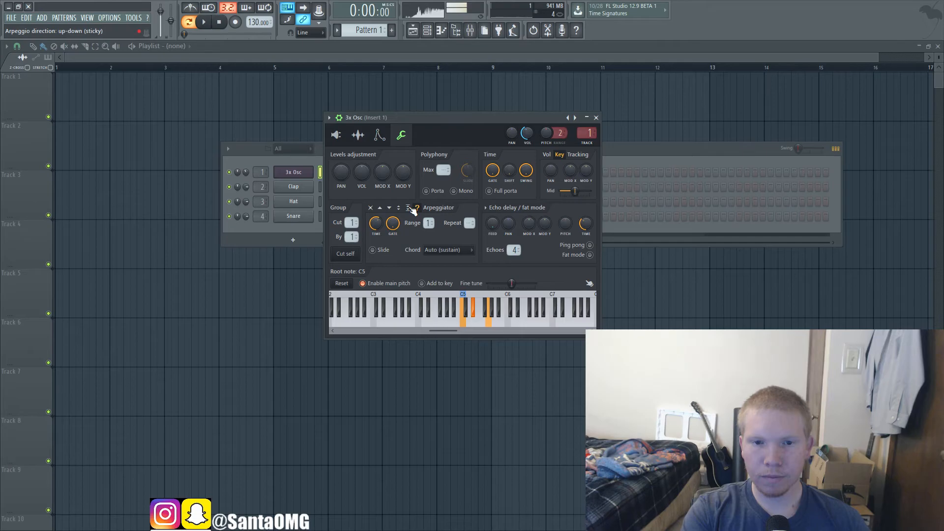
click(380, 208)
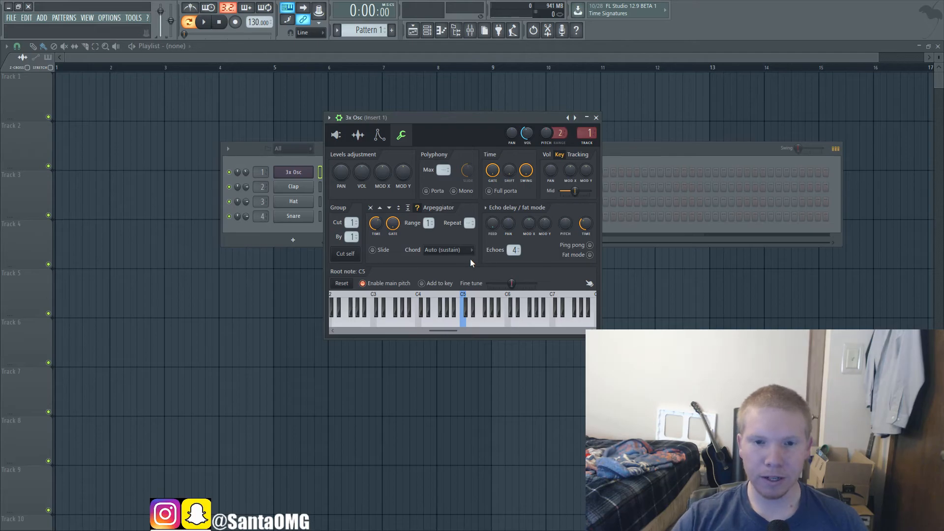
Step: Audition chords with the random arpeggio, try the up-down directions, and set the arpeggiator direction to up
key(q)
key(e)
key(t)
key(z)
key(d)
key(b)
click(407, 209)
click(401, 208)
click(380, 208)
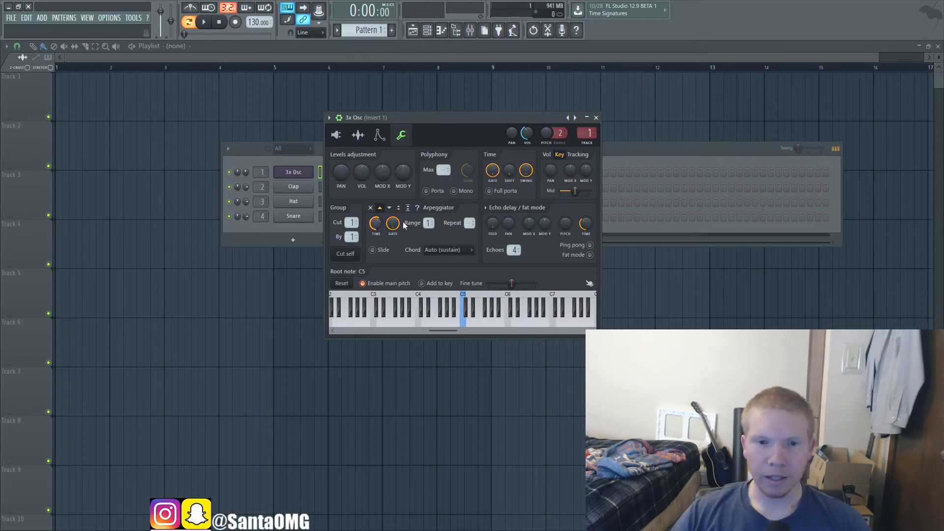
Step: Shorten the arpeggiator's gate time and turn on arpeggio slide while holding a C4, D#4 and G4 chord
drag(393, 224, 393, 247)
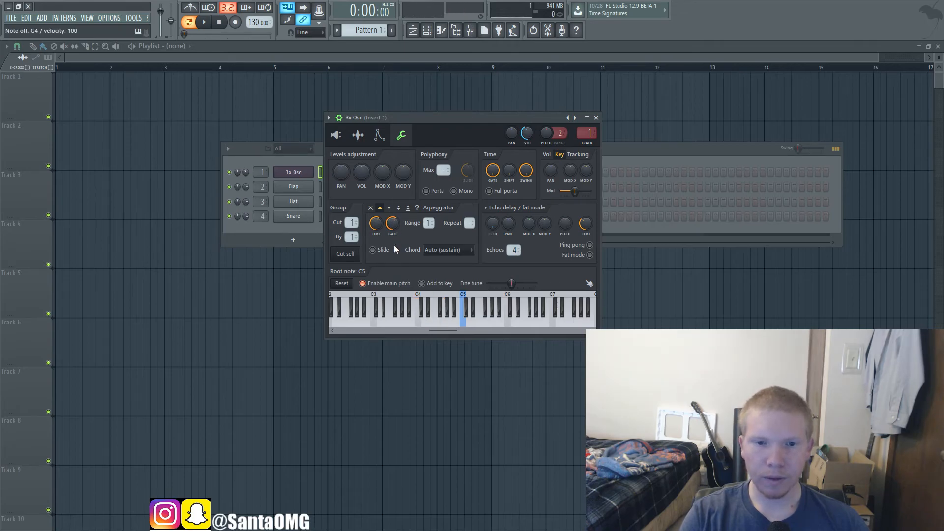
click(373, 250)
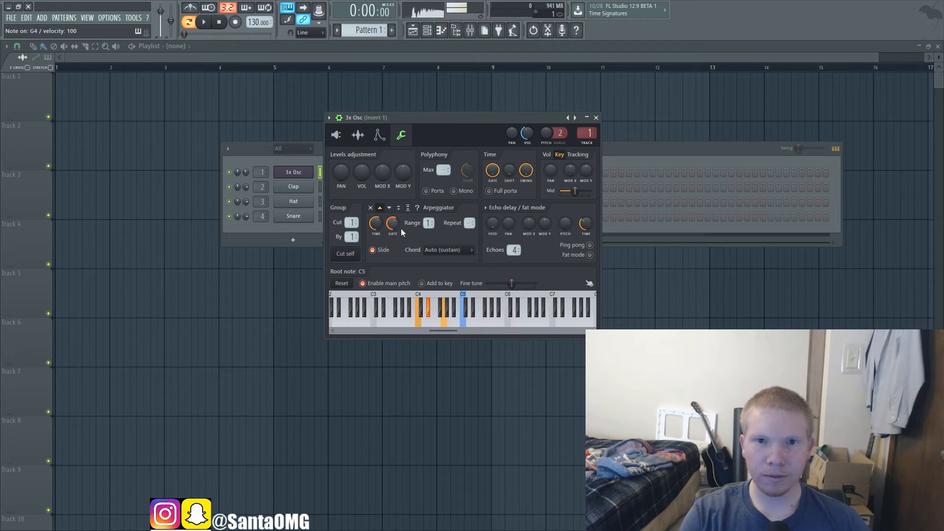
drag(393, 224, 393, 230)
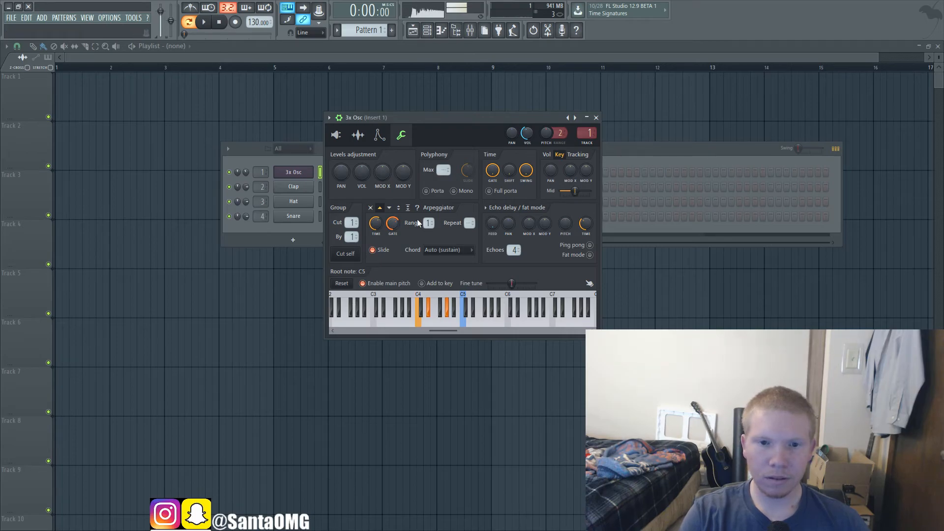
Step: Try wider arpeggiator octave ranges on a held C4, D#4 and G4 chord, and lower the range to its minimum
drag(427, 223, 427, 219)
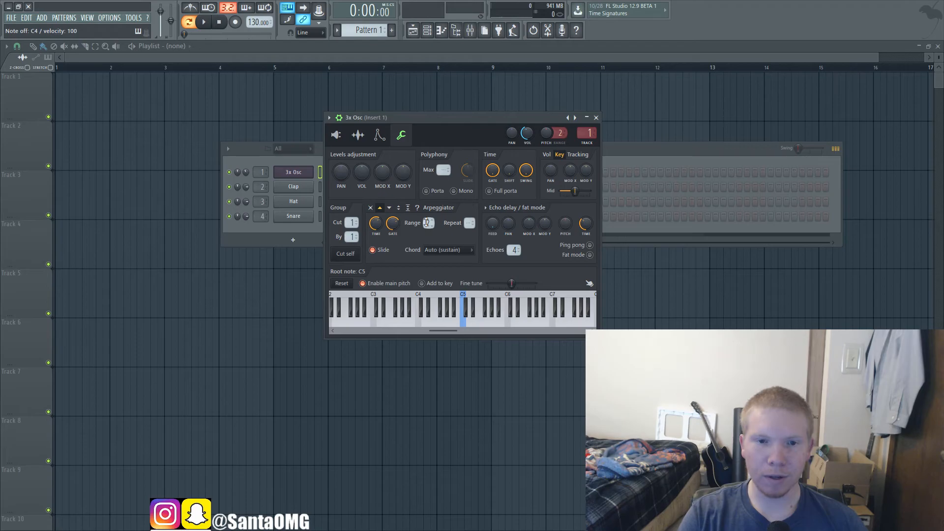
key(z)
key(b)
key(d)
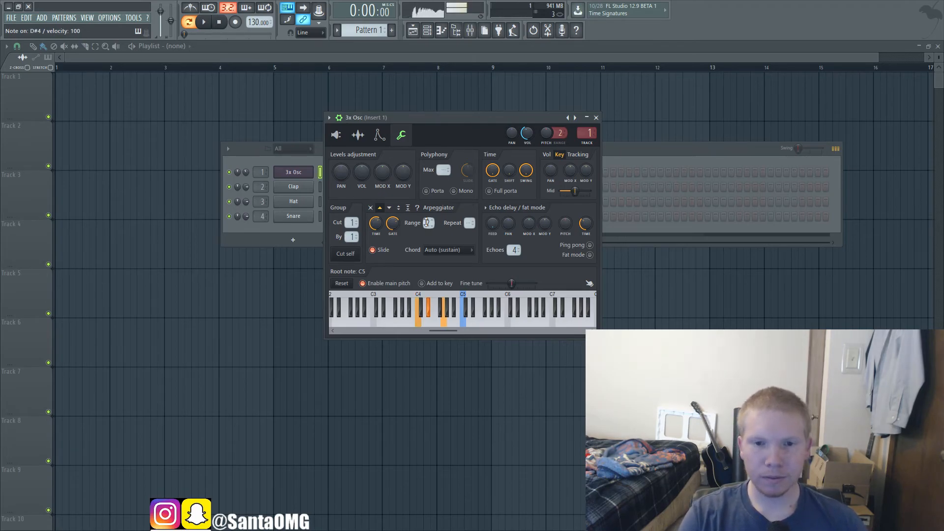
scroll(427, 223, up, 1)
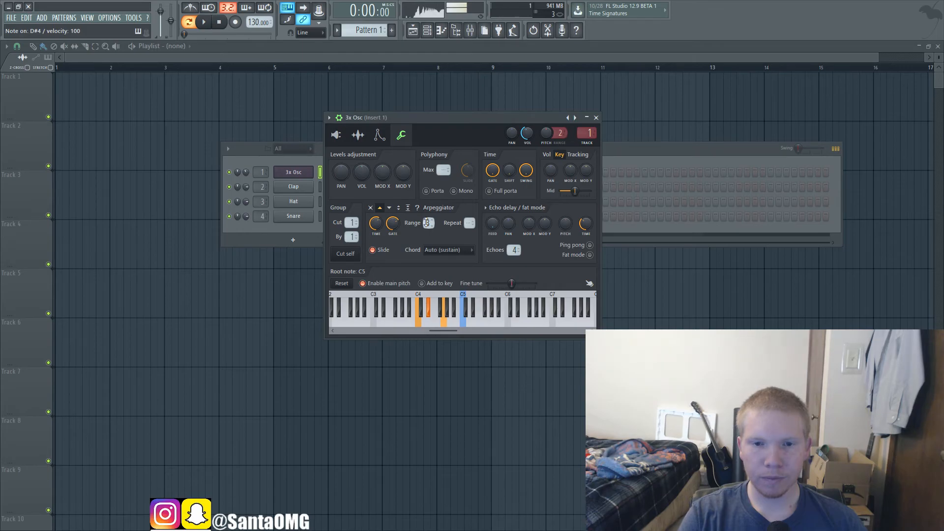
scroll(427, 222, up, 2)
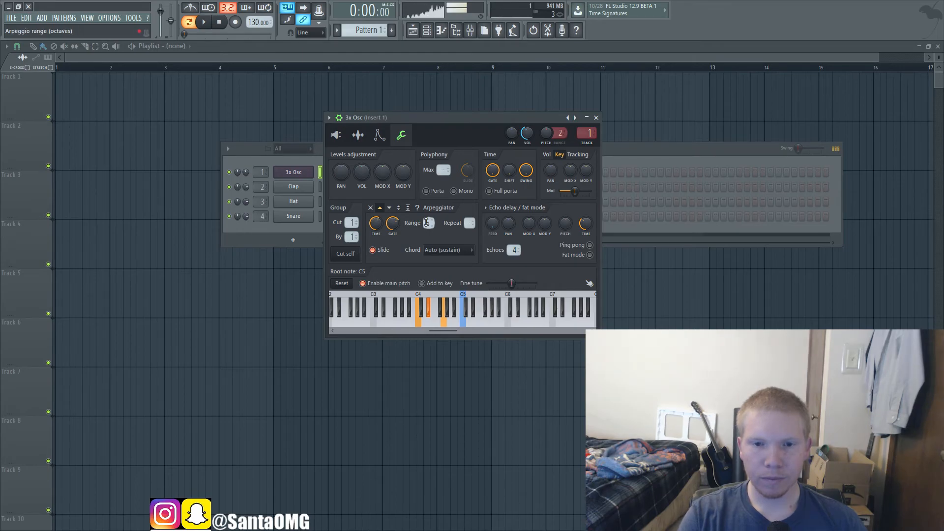
scroll(426, 223, down, 4)
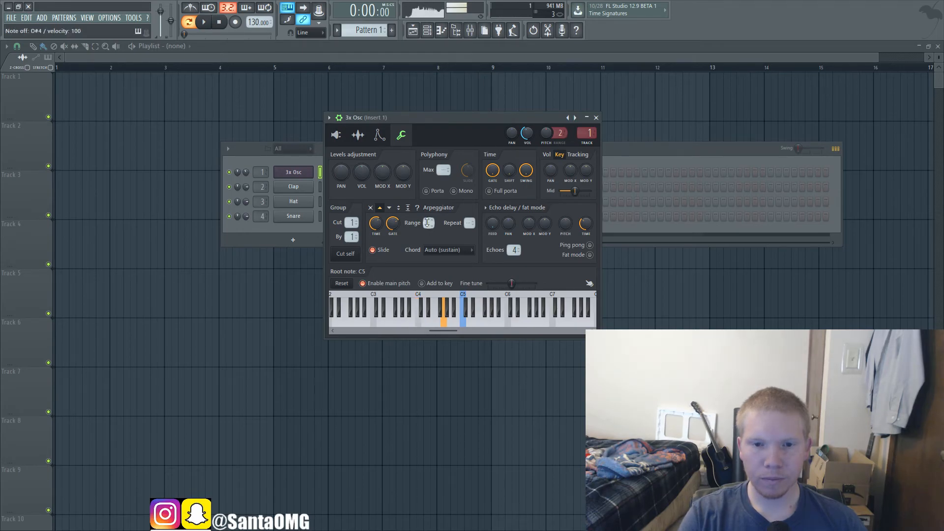
Step: Set the arpeggiator chord to Major and audition it with a single C4 note
click(456, 250)
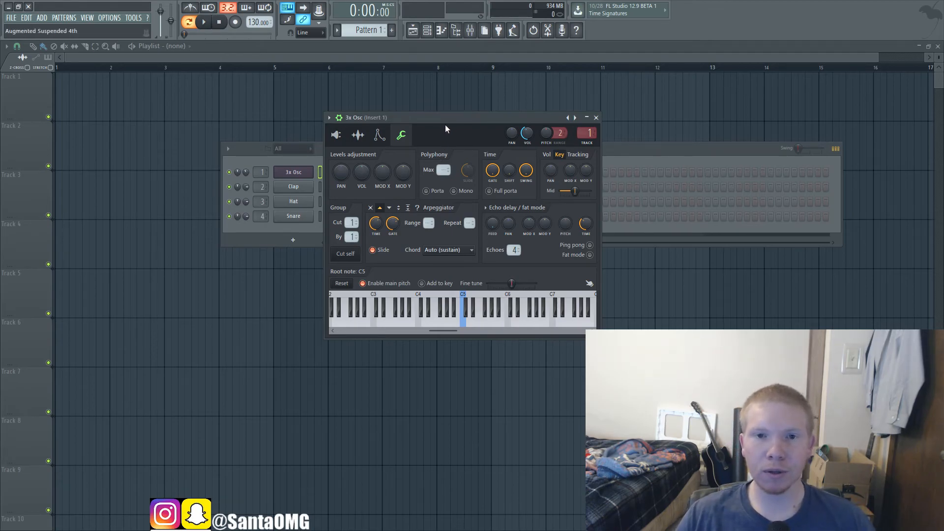
click(447, 58)
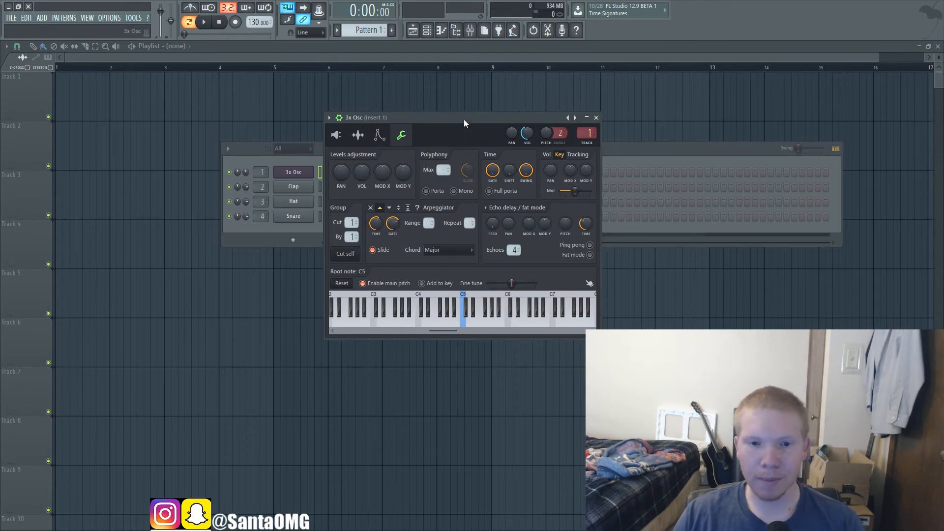
key(z)
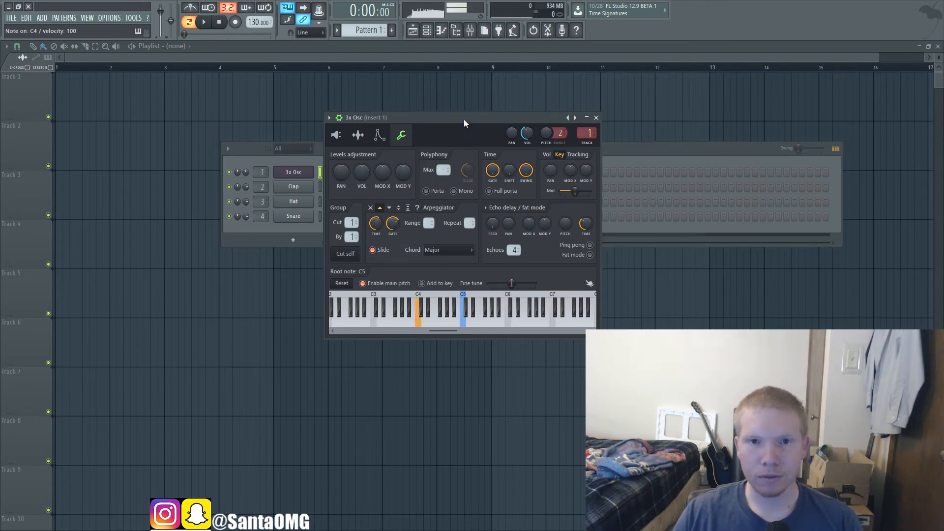
Step: Turn off arpeggio slide and audition single notes such as C4 and F4
click(382, 252)
key(z)
key(v)
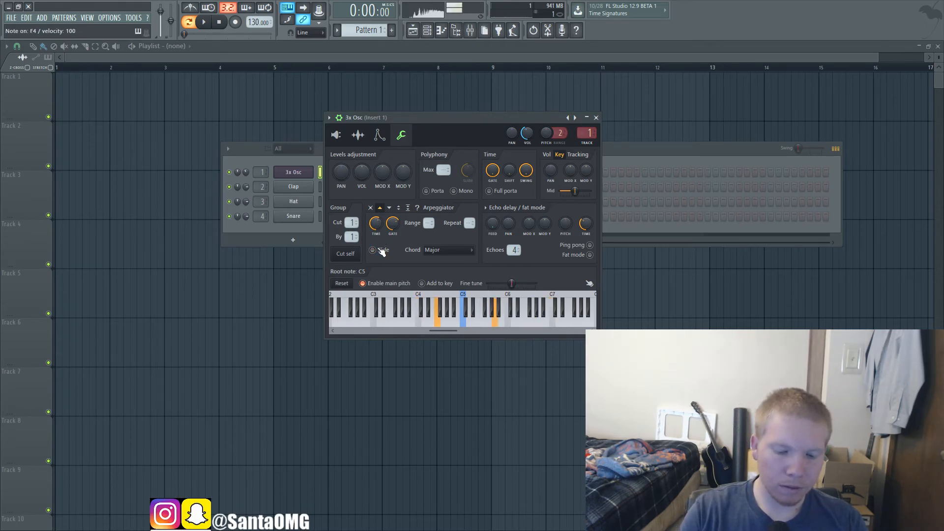
key(t)
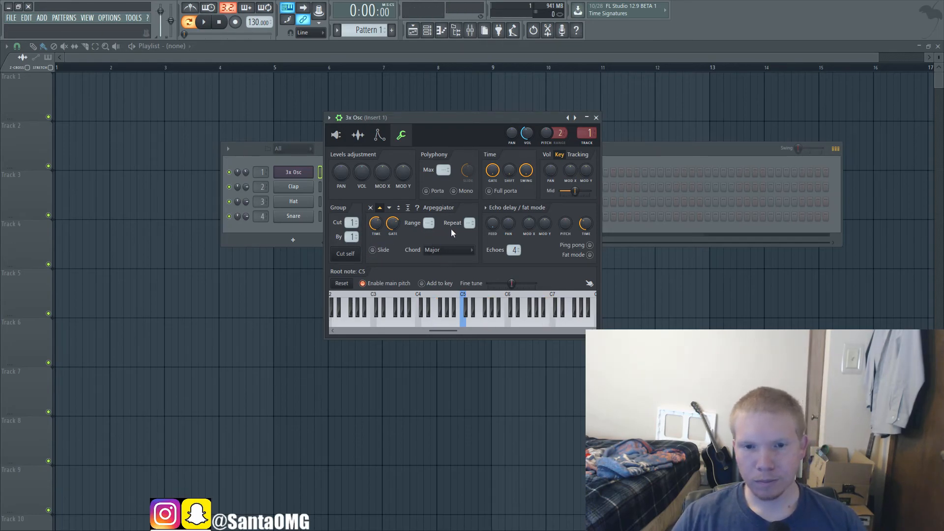
Step: Try the Auto chord, switch the arpeggiator chord to (none), and audition C4, D#4 and G4 together
click(433, 248)
click(430, 20)
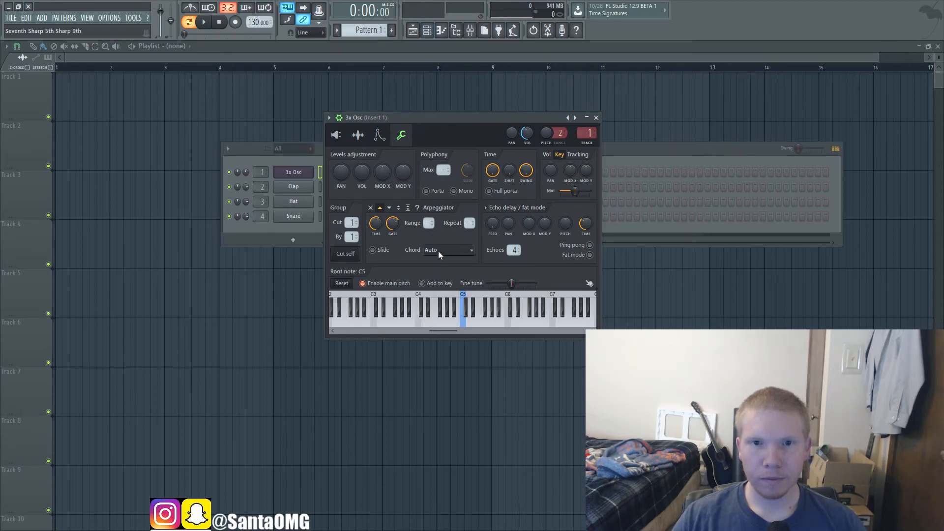
click(447, 38)
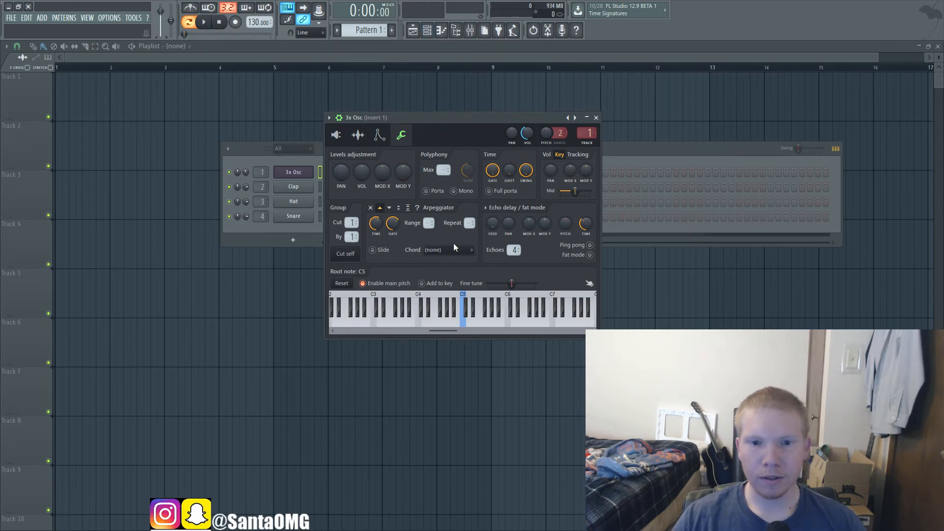
key(z)
key(d)
key(b)
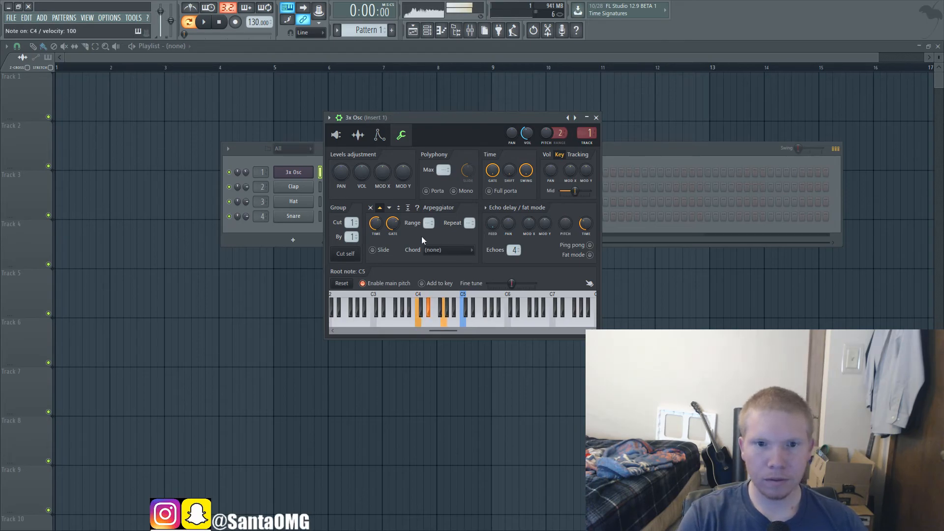
key(z)
key(d)
key(b)
Step: Set the arpeggiator chord to Auto (sustain) and audition D#4, G4 and C4
click(441, 252)
click(443, 35)
key(d)
key(b)
key(z)
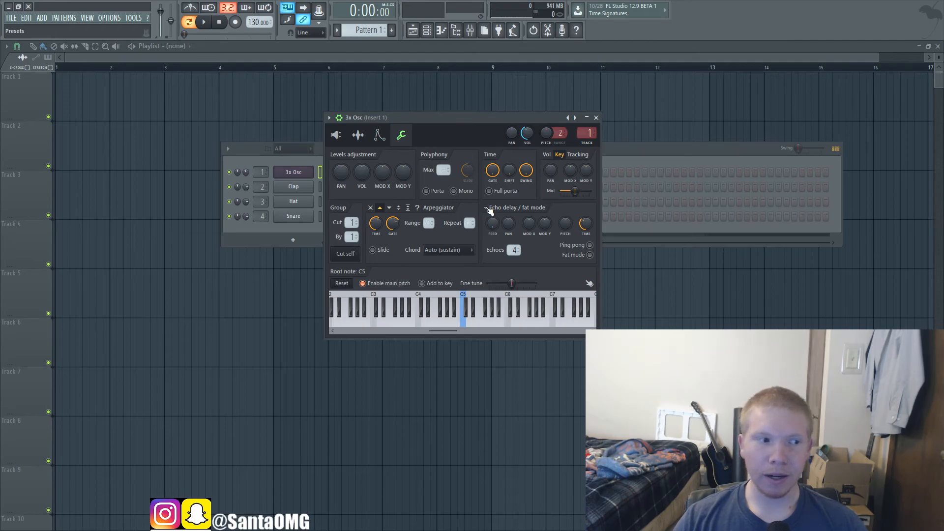
Step: Raise the echo delay feedback, audition C4, and turn off the arpeggiator
click(515, 233)
key(z)
click(372, 209)
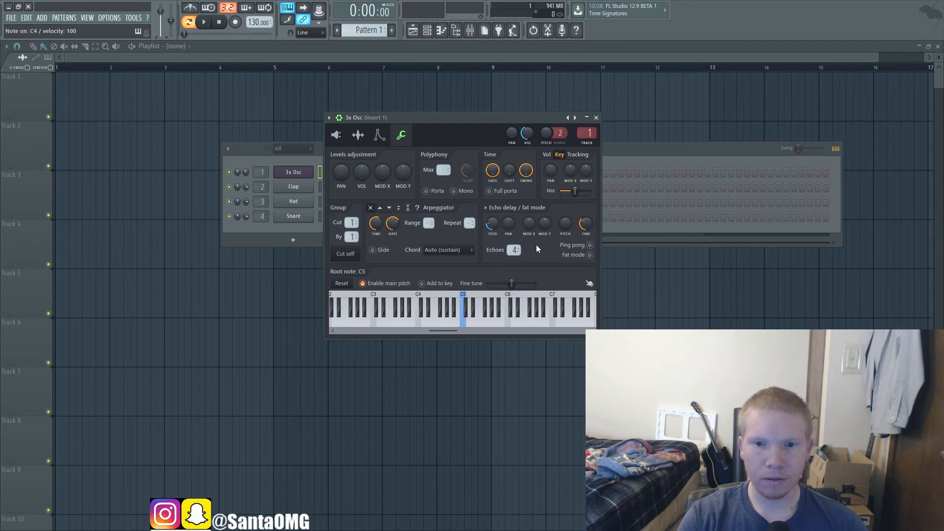
Step: Check the volume envelope's sustain and release settings while auditioning short notes, and look briefly at the pitch envelope
click(380, 135)
click(365, 156)
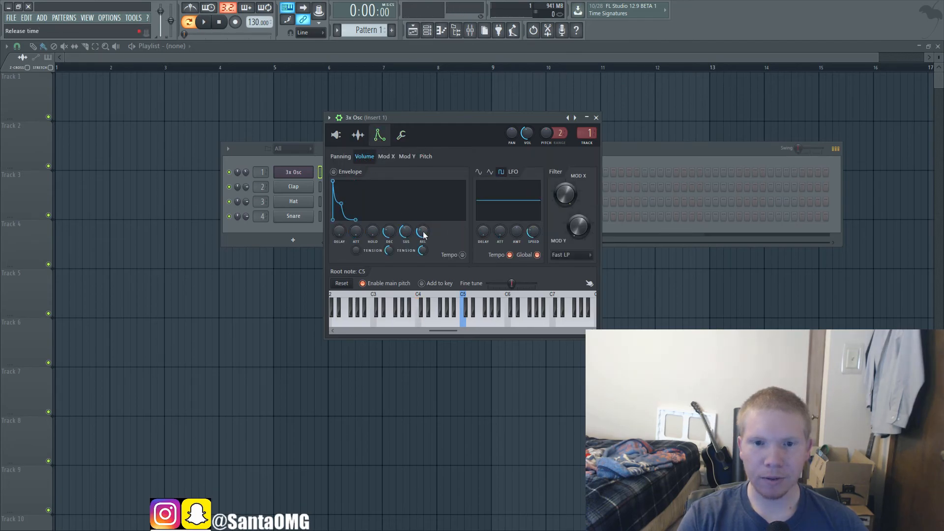
key(z)
key(d)
key(b)
key(b)
mouse_move(403, 233)
mouse_down()
mouse_move(404, 211)
mouse_move(421, 235)
mouse_up()
key(b)
click(426, 157)
click(401, 135)
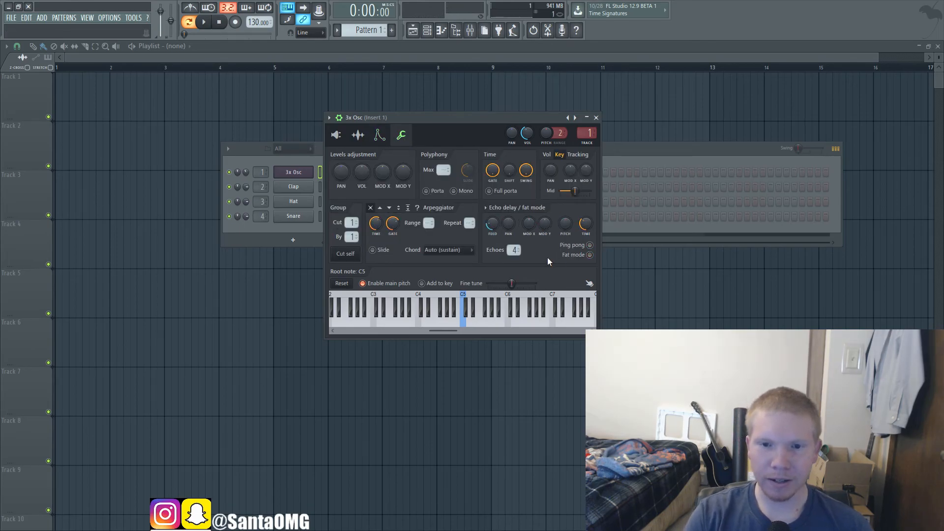
Step: Audition the echo delay on short notes, lower its feedback, and replay higher notes such as G6
key(z)
key(d)
key(b)
key(v)
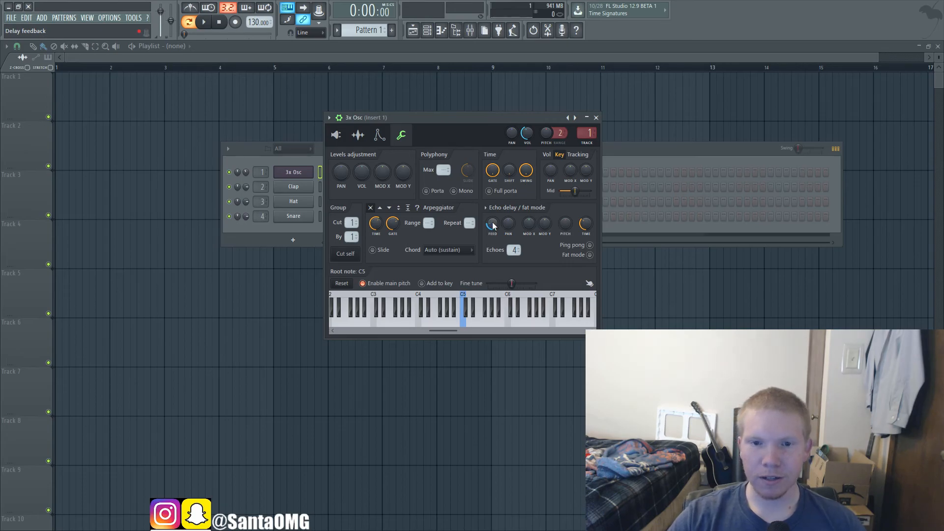
drag(494, 217, 494, 227)
key(q)
key(t)
key(q)
key(t)
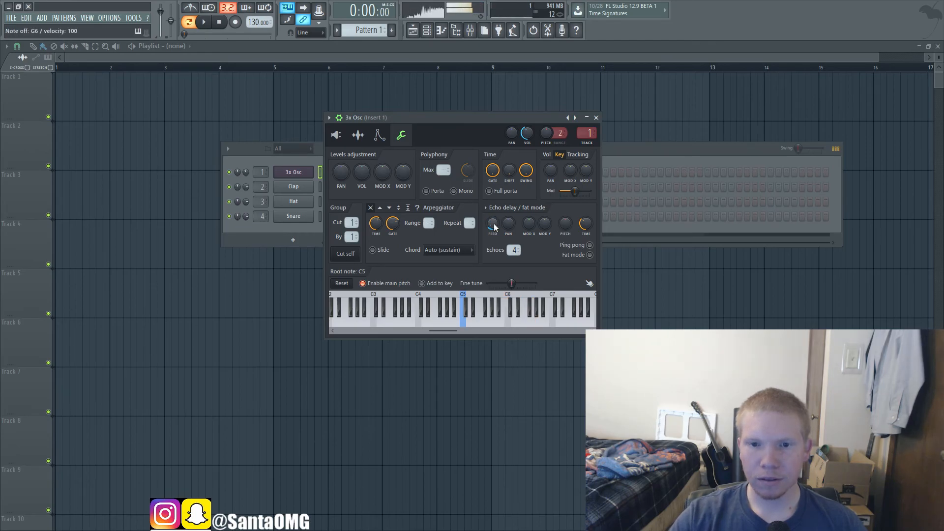
Step: Pan the delay echoes partly to the left channel, lower the delay's Mod X, and audition notes such as G6
drag(509, 223, 510, 226)
key(q)
key(t)
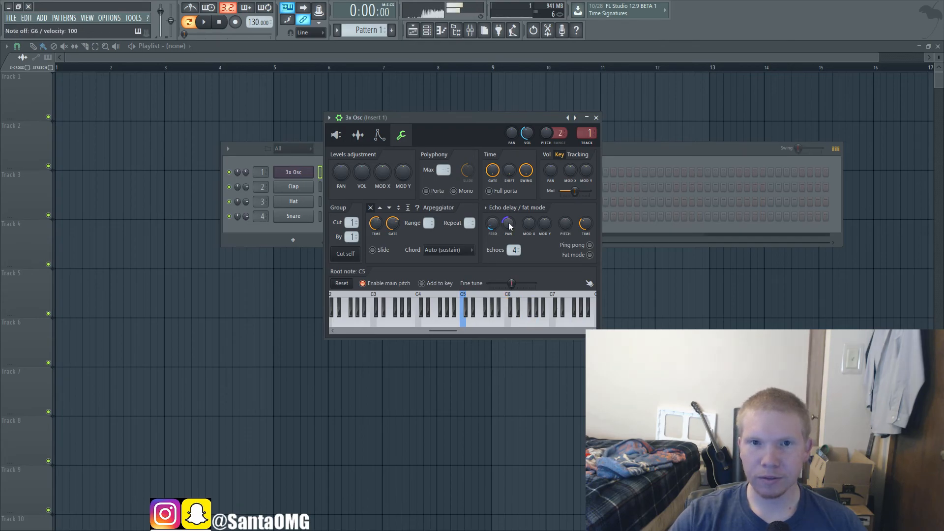
drag(531, 224, 532, 221)
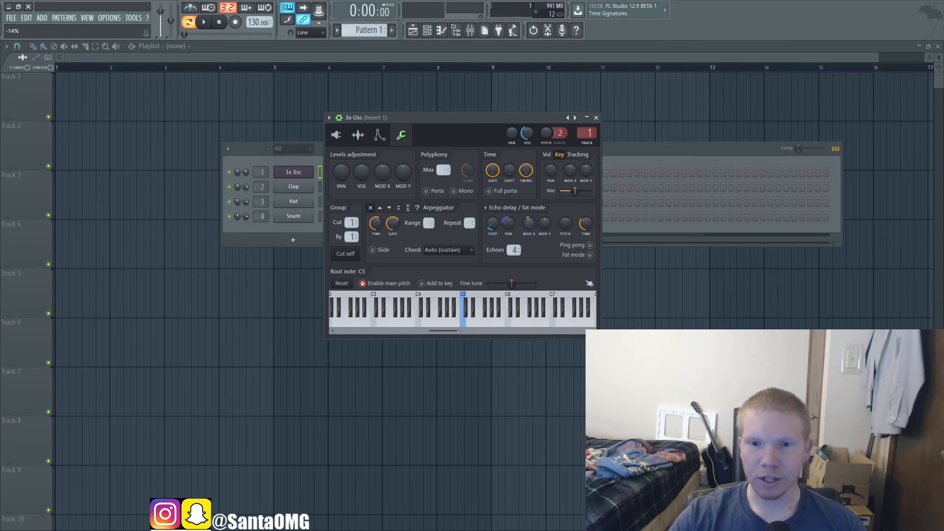
key(t)
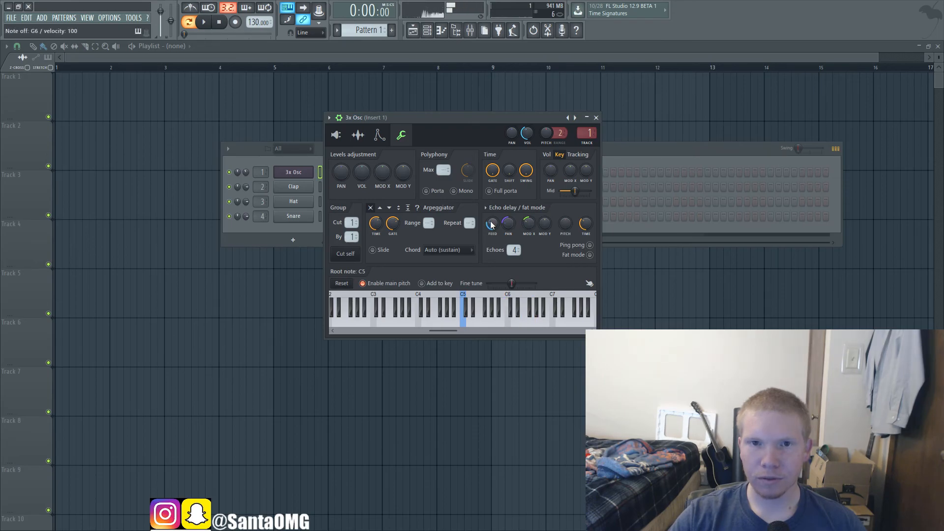
Step: Raise the echo delay's Mod Y and audition notes such as G5 and C5
drag(544, 224, 544, 216)
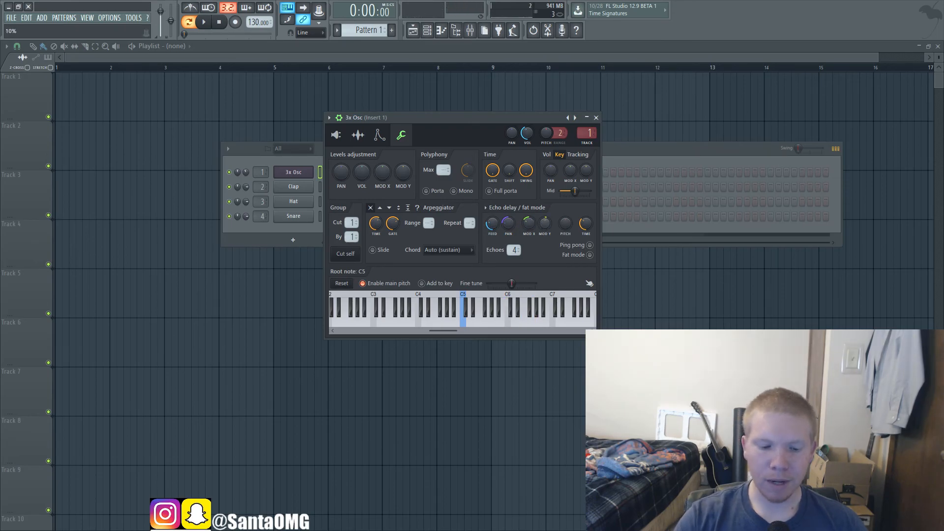
key(b)
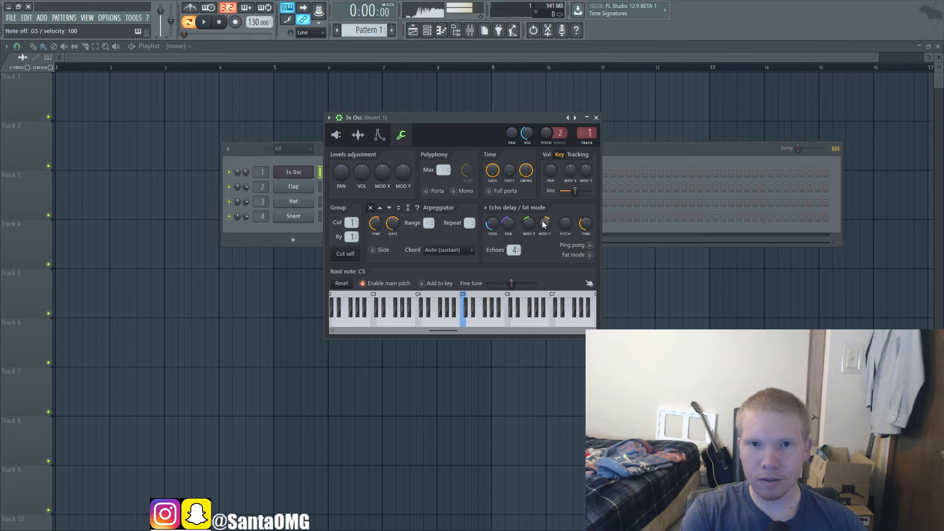
key(b)
key(d)
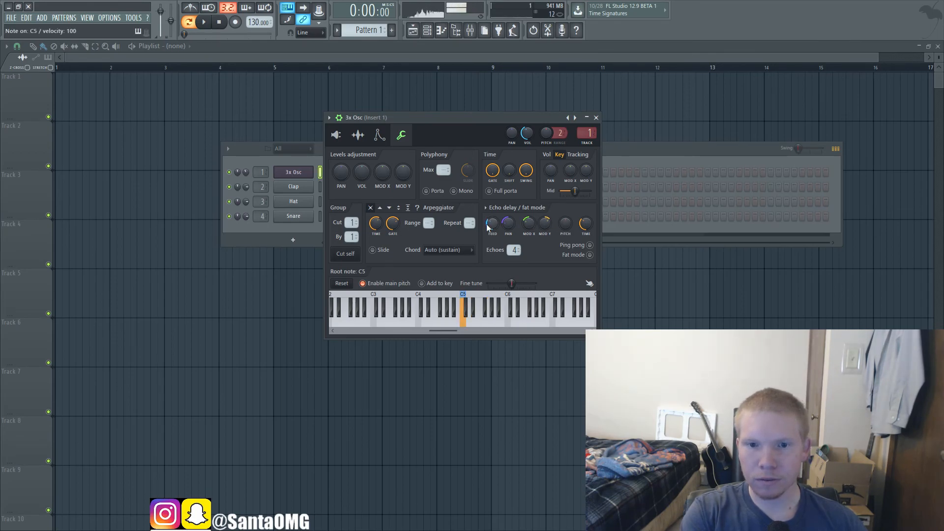
key(b)
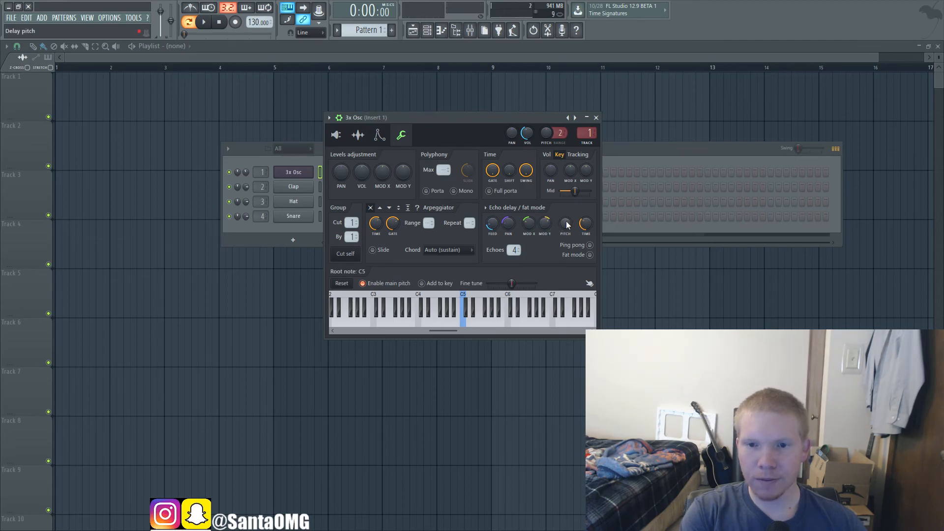
Step: Lower the echo delay's pitch by several hundred cents and audition short notes such as G5
drag(568, 224, 568, 258)
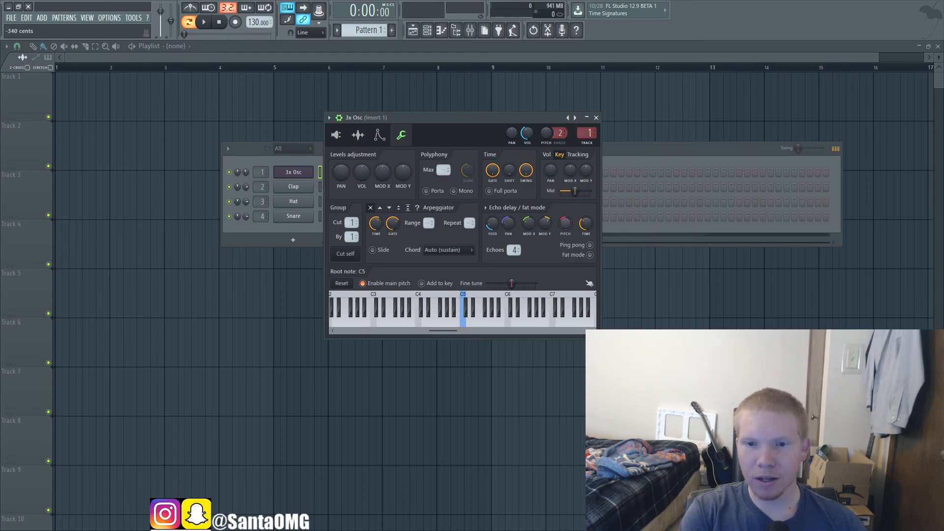
key(z)
key(d)
key(b)
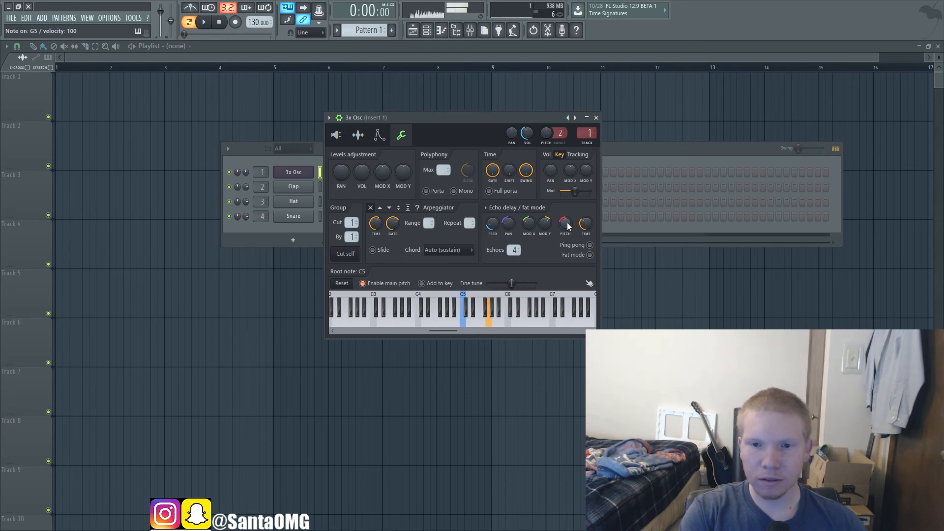
Step: Bring the echo delay's negative pitch closer to zero and audition notes such as D#6, B4 and F5
key(3)
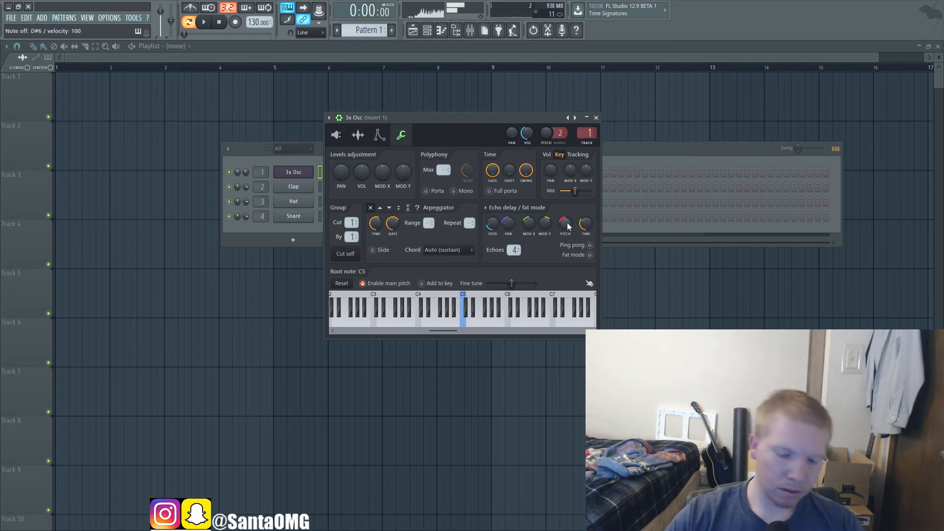
key(v)
key(m)
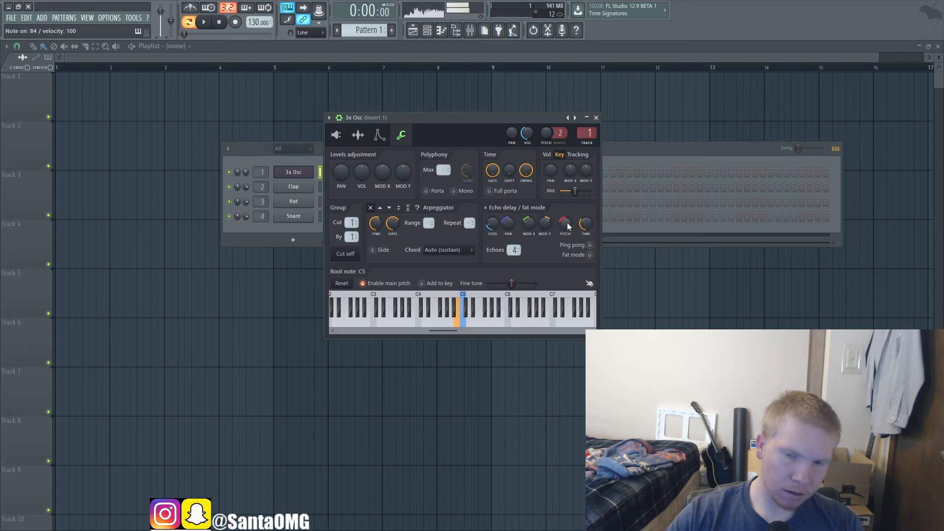
click(567, 224)
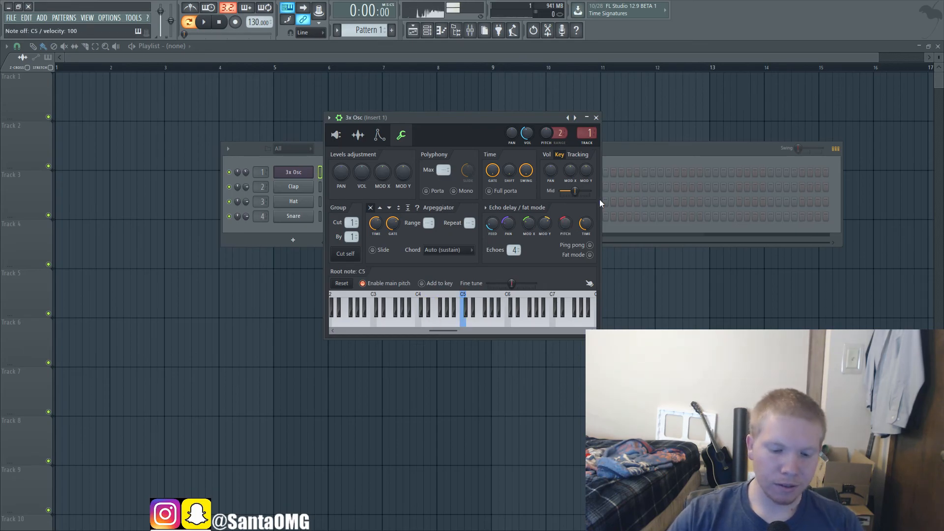
key(7)
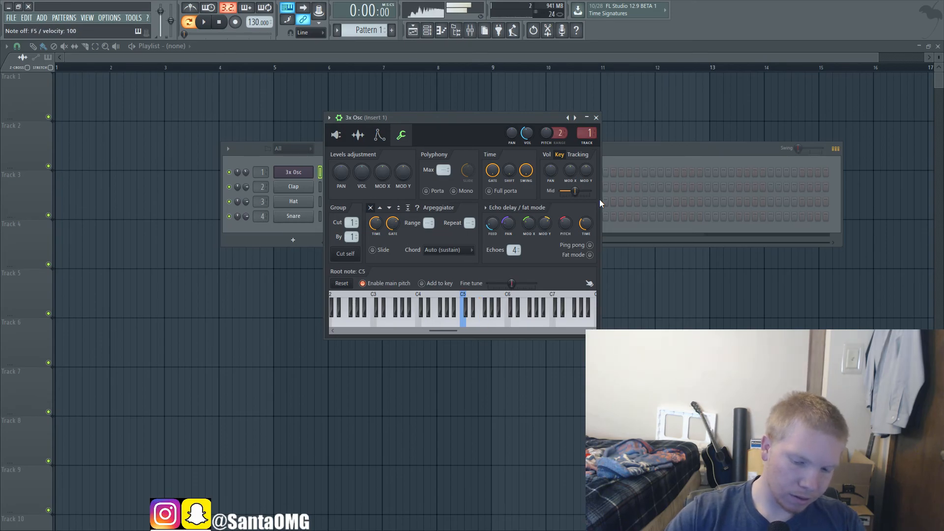
key(q)
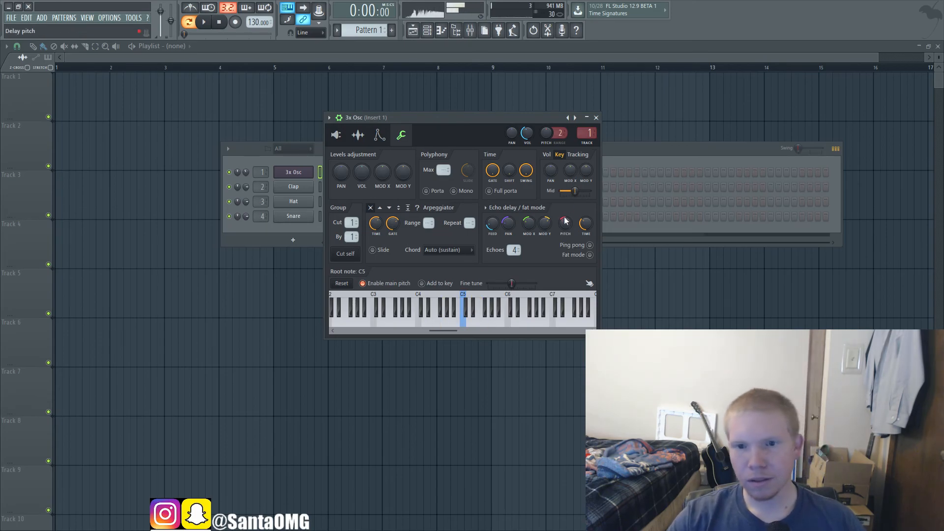
Step: Try the echo delay's pitch at -395 cents and above zero, auditioning notes such as C4 and G6
key(j)
key(j)
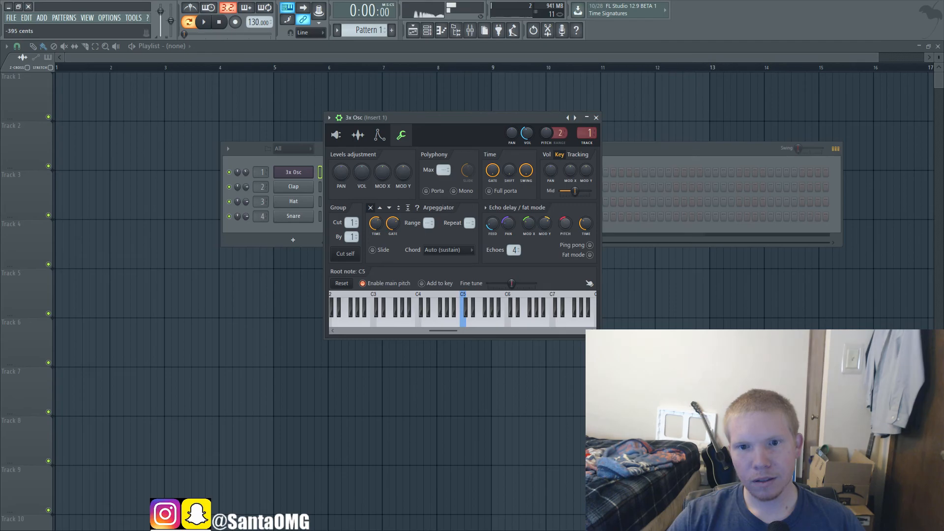
key(d)
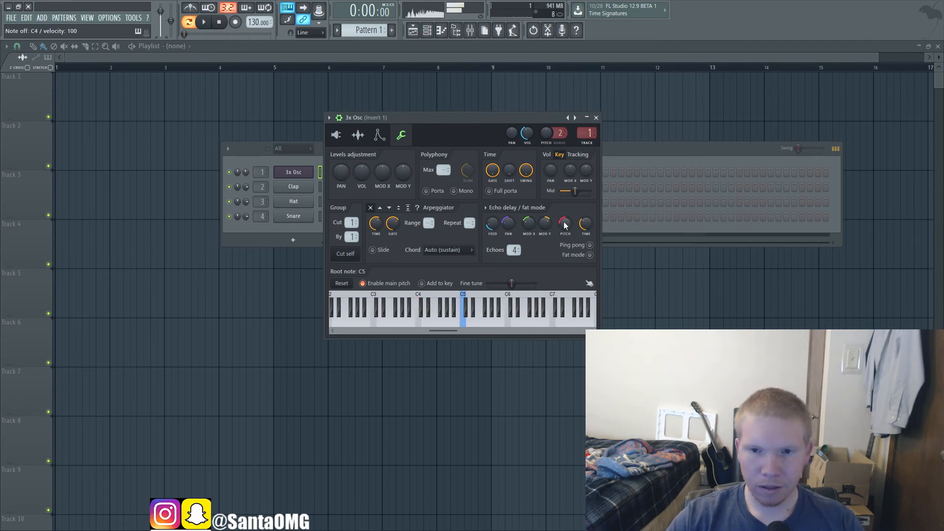
drag(565, 226, 566, 214)
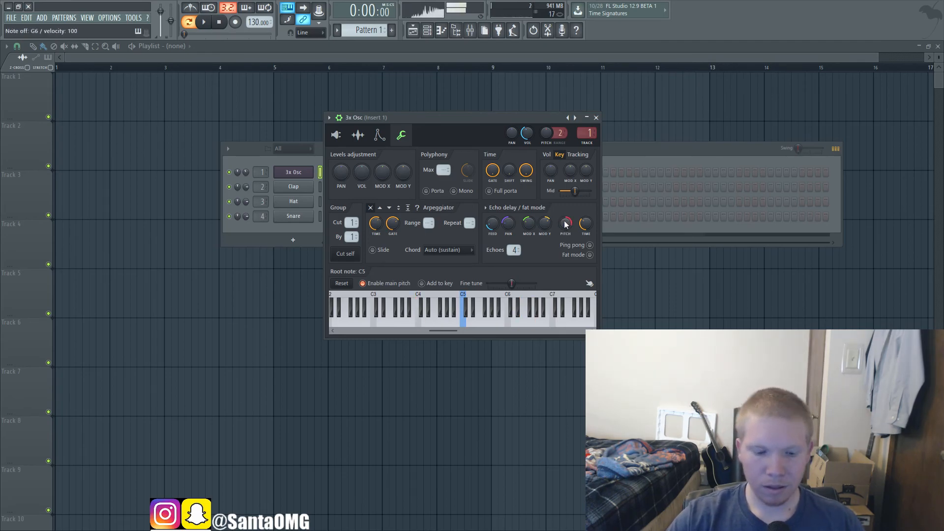
key(d)
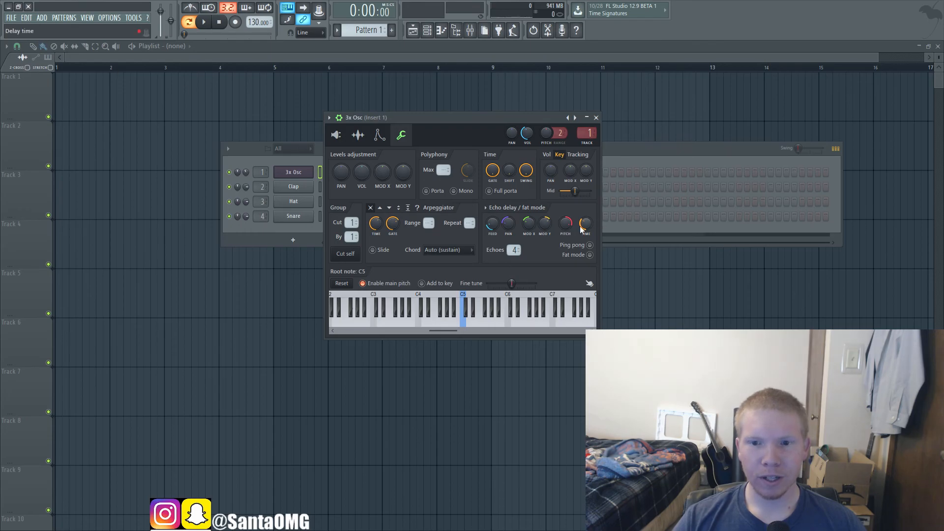
Step: Try echo delay times of 2:23 and 5:13 while auditioning repeated C5 notes
click(585, 224)
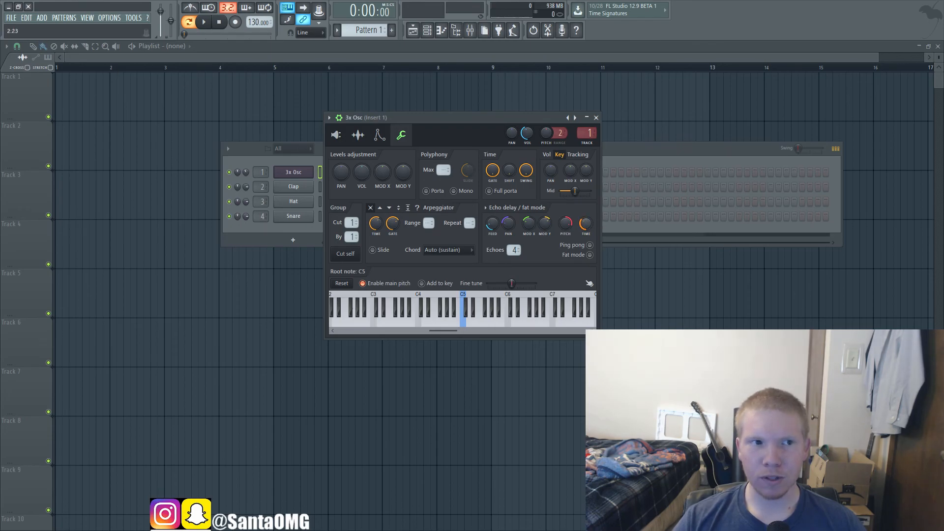
key(q)
key(q)
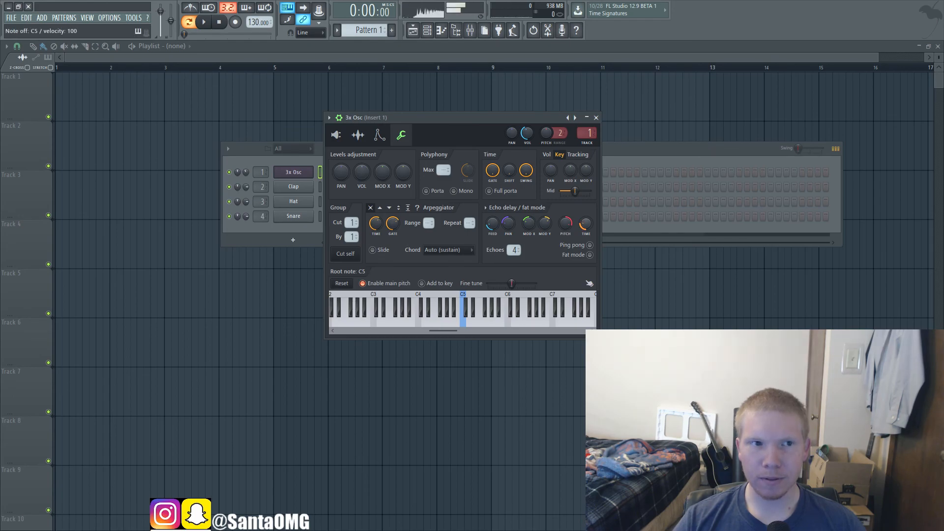
drag(585, 224, 585, 219)
key(q)
key(q)
key(q)
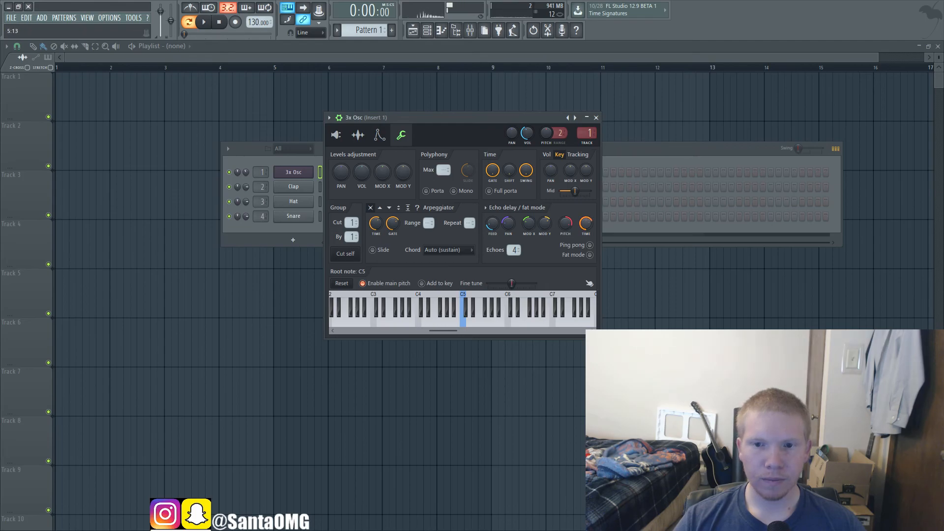
Step: Shorten the echo delay's time, enable ping pong mode, and audition short notes with the echoes panned further off-centre
drag(588, 225, 593, 227)
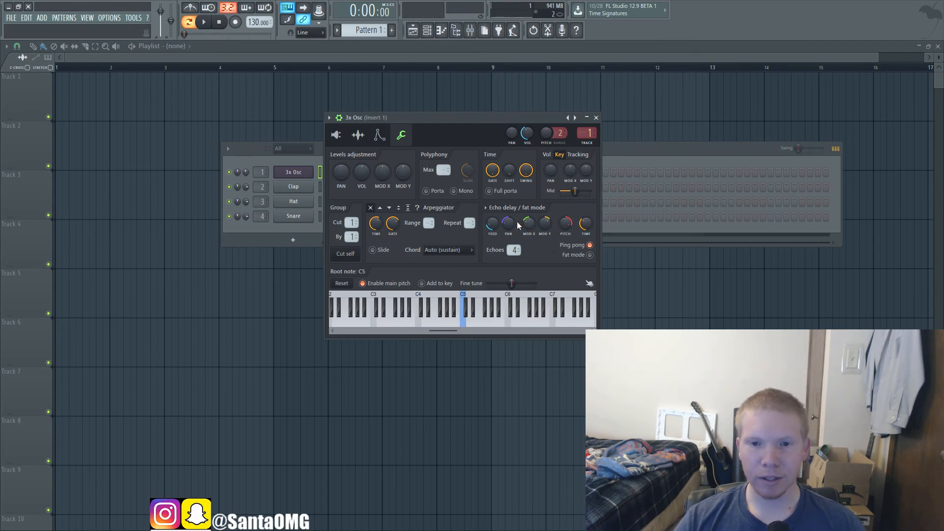
key(z)
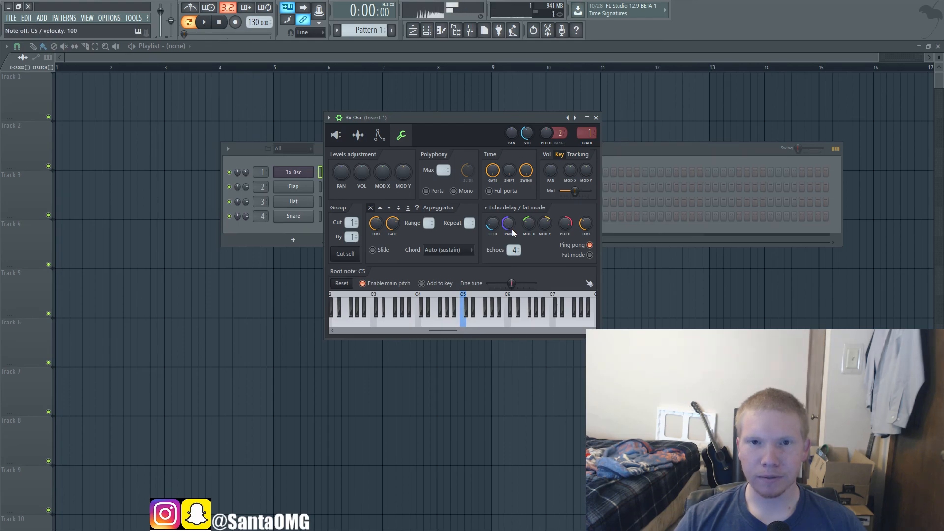
key(z)
key(z)
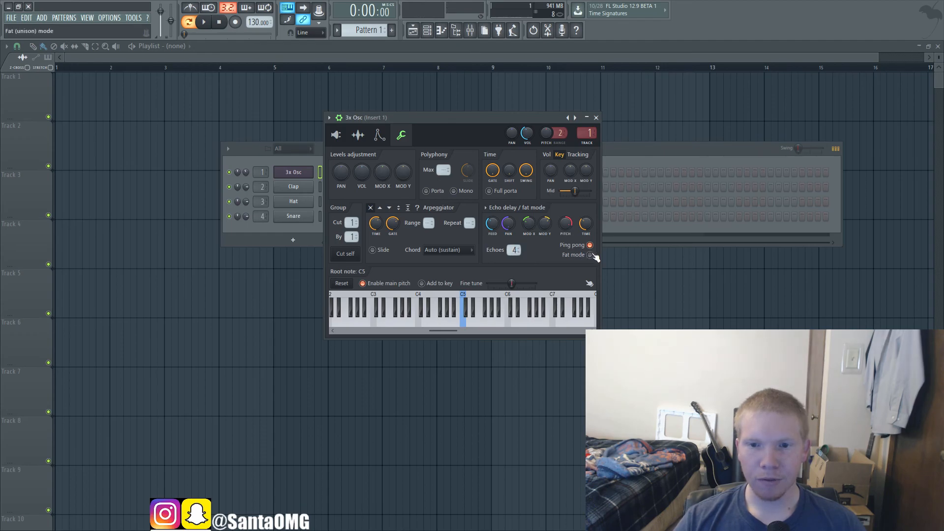
Step: Enable fat mode with centred delay pan, lower feedback and minimum delay time, auditioning single notes
click(591, 255)
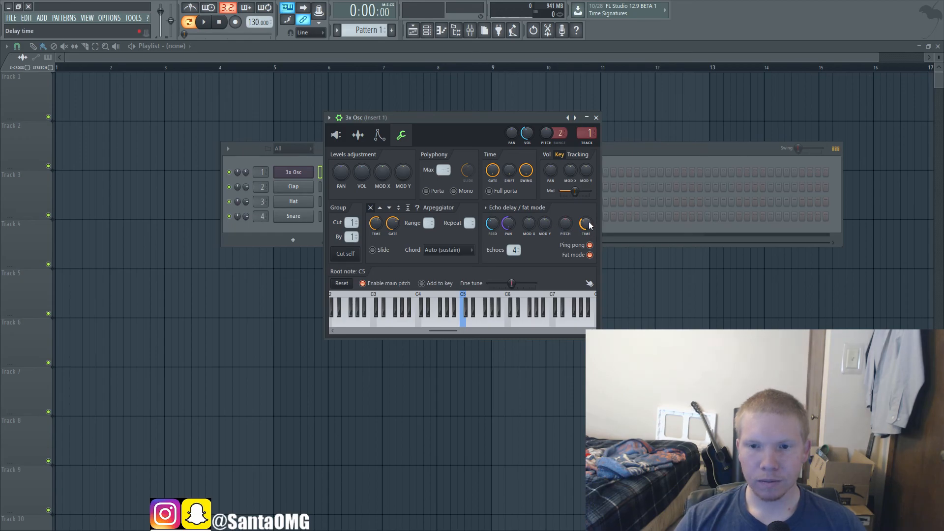
alt+click(505, 228)
key(z)
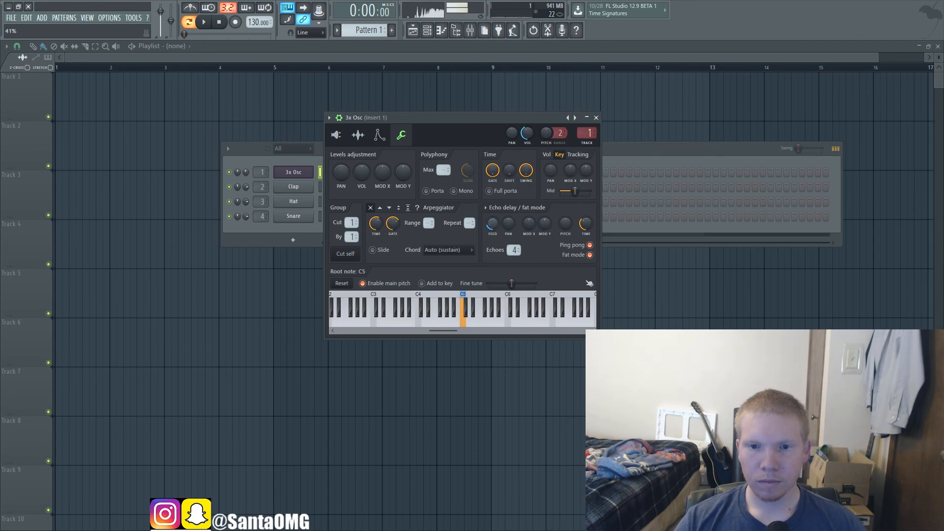
drag(583, 226, 586, 246)
key(z)
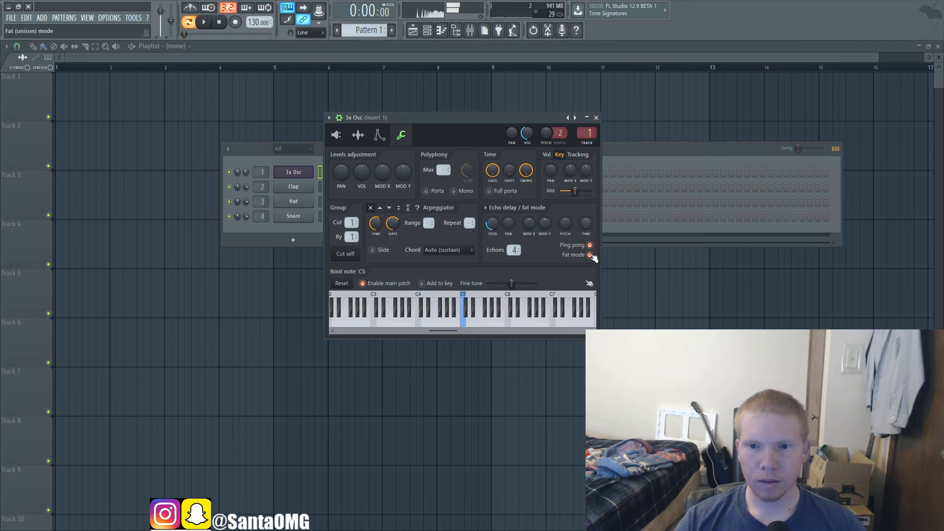
Step: Set the echoes to 2, turn off ping pong, and audition a C4, D#4 and G4 chord at about 92% feedback
click(510, 257)
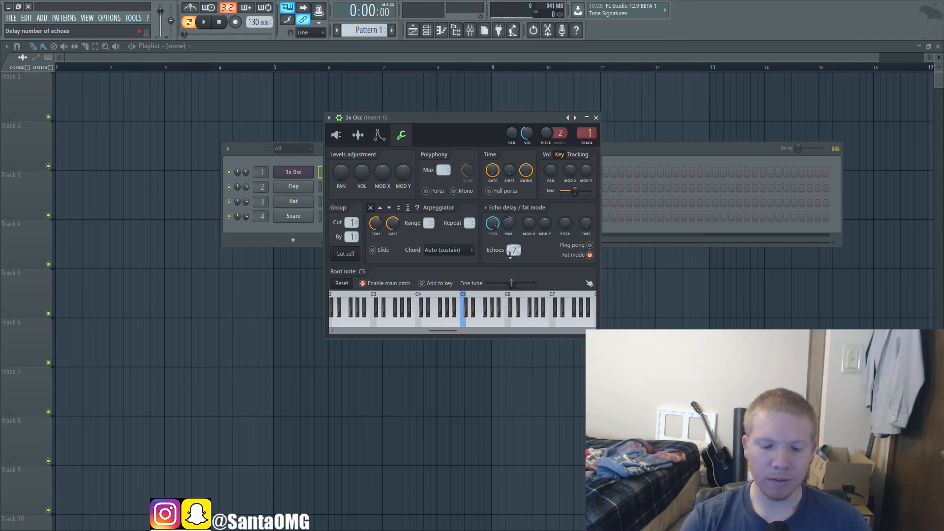
key(d)
key(b)
key(z)
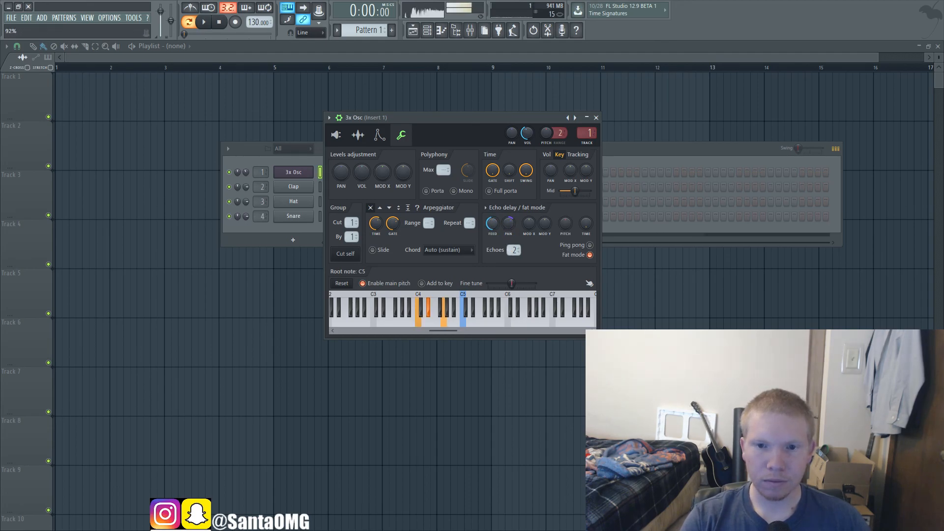
key(d)
key(b)
key(z)
Step: Raise the fat mode feedback to maximum and vary the delay time while replaying the C4, D#4 and G4 chord
key(d)
key(b)
key(z)
mouse_move(586, 224)
mouse_down()
mouse_move(586, 199)
mouse_move(586, 224)
mouse_up()
key(d)
key(b)
key(z)
key(d)
key(b)
key(z)
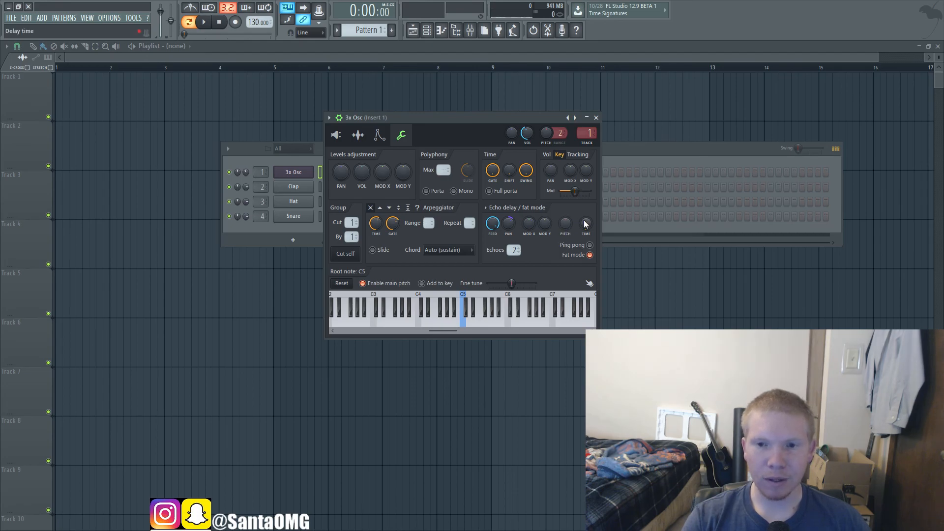
drag(586, 224, 586, 235)
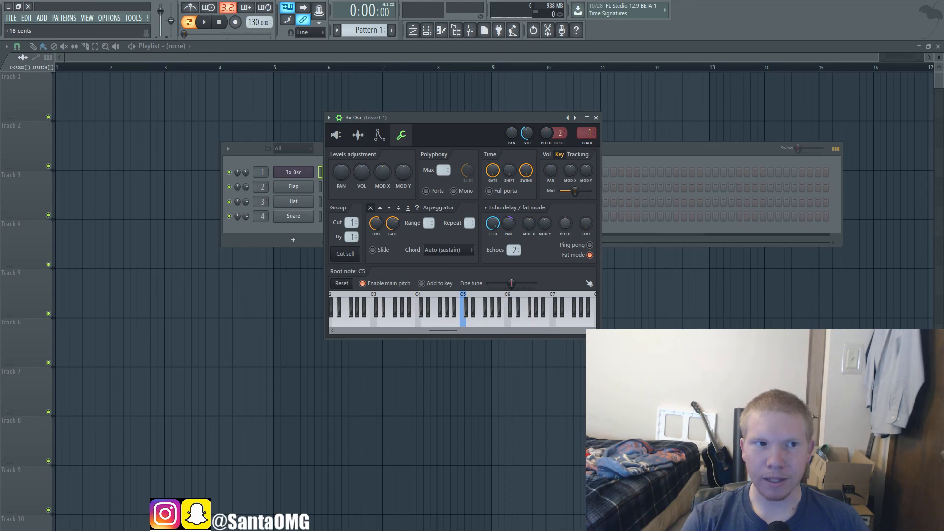
Step: Try fat mode pitch offsets of +18 and +68 cents on the C4, D#4 and G4 chord, and recentre the pitch
key(b)
key(d)
key(z)
drag(565, 226, 564, 217)
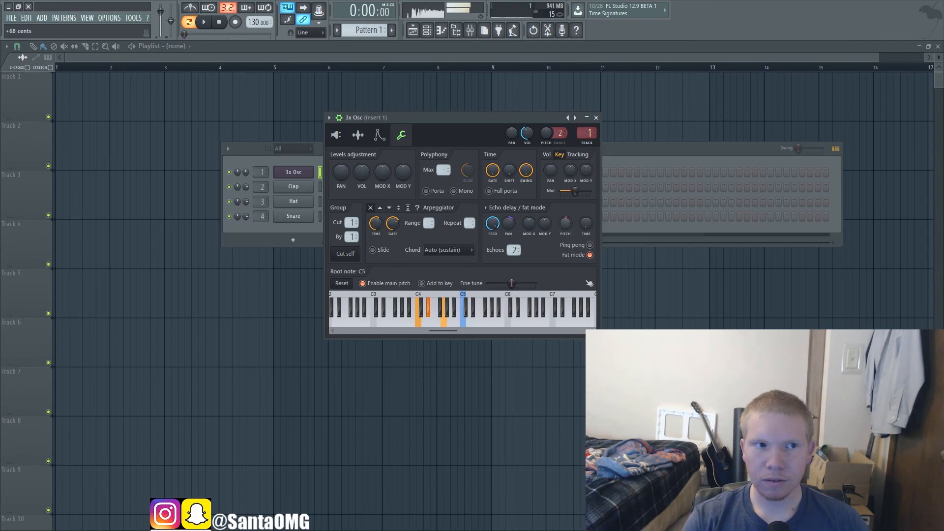
drag(565, 224, 565, 223)
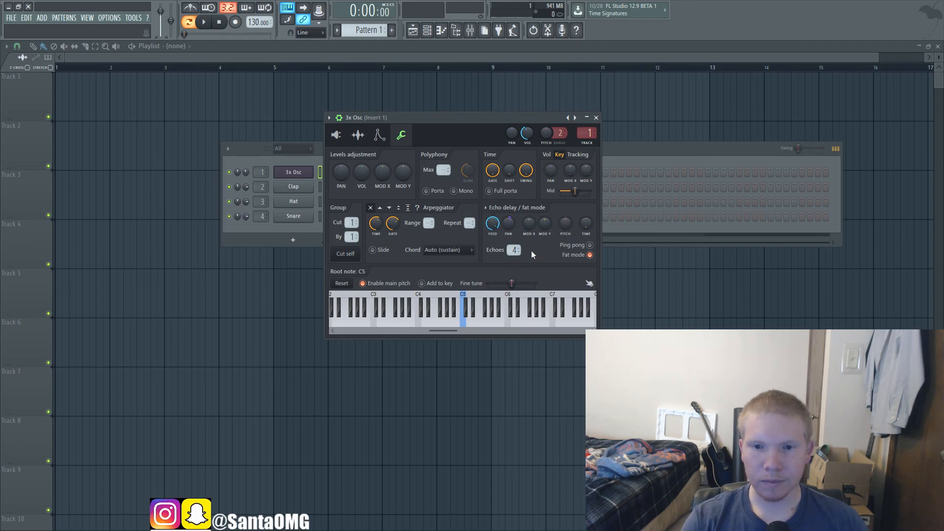
Step: Set the number of echoes to 4 and audition a run of low and high notes such as G5
drag(514, 250, 515, 245)
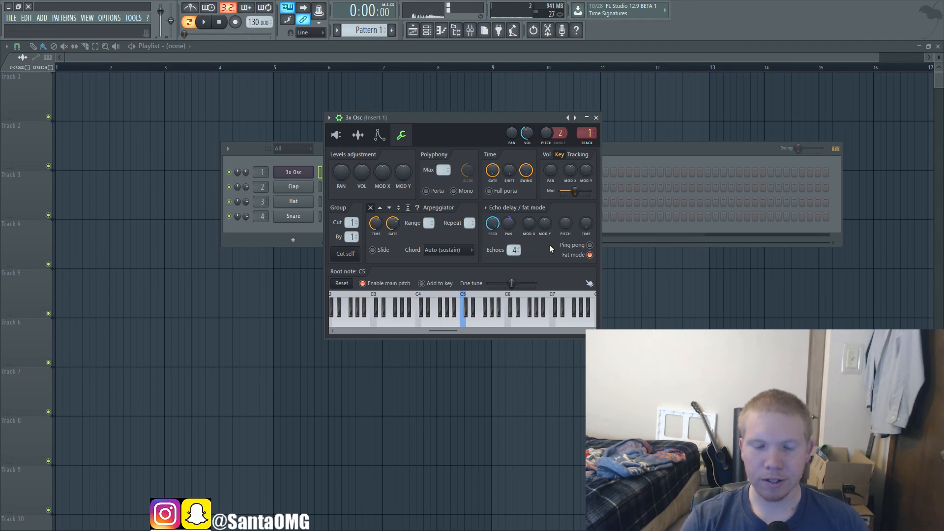
key(z)
key(d)
key(0)
key(o)
key(i)
key(h)
key(7)
key(t)
key(r)
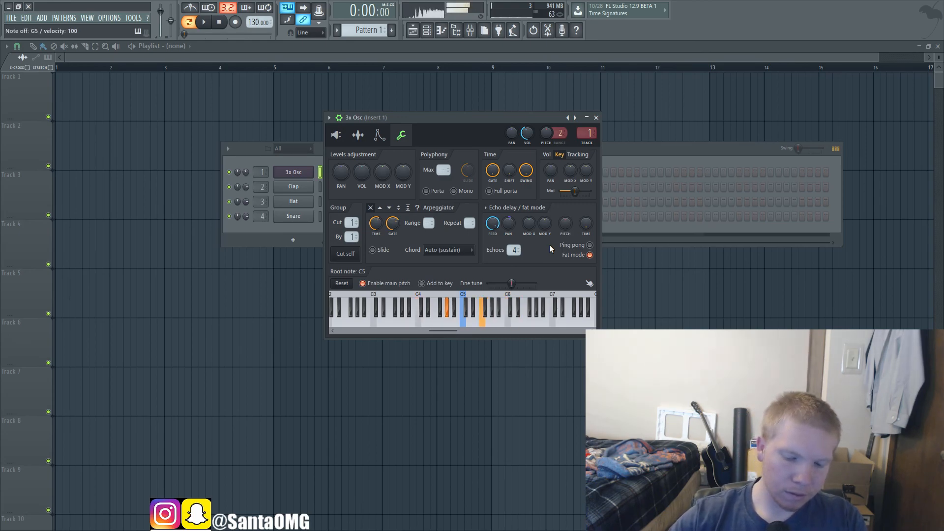